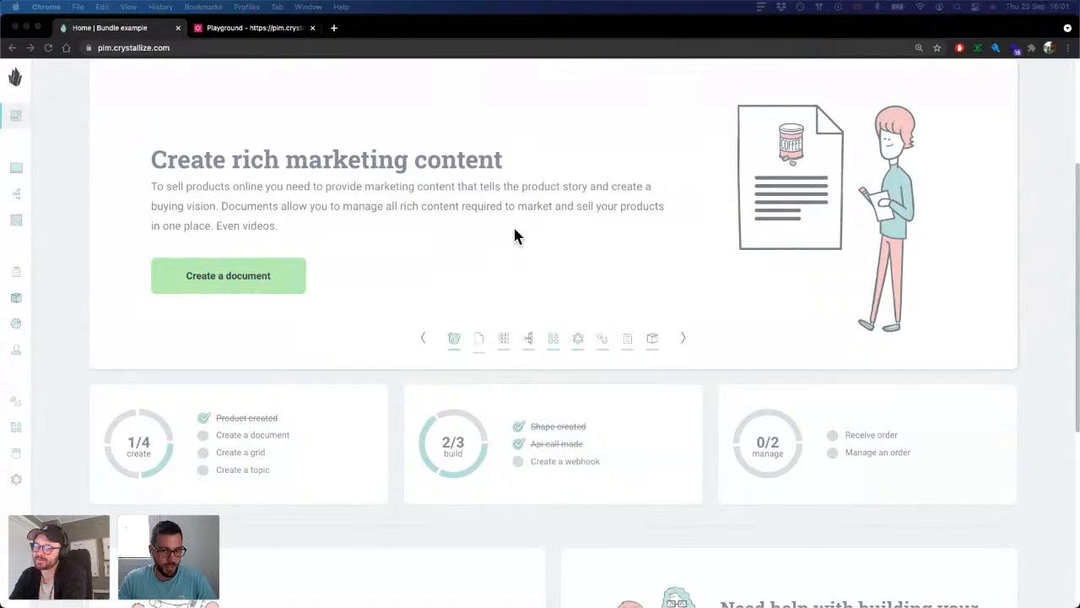
scroll(514, 235, "up", 1)
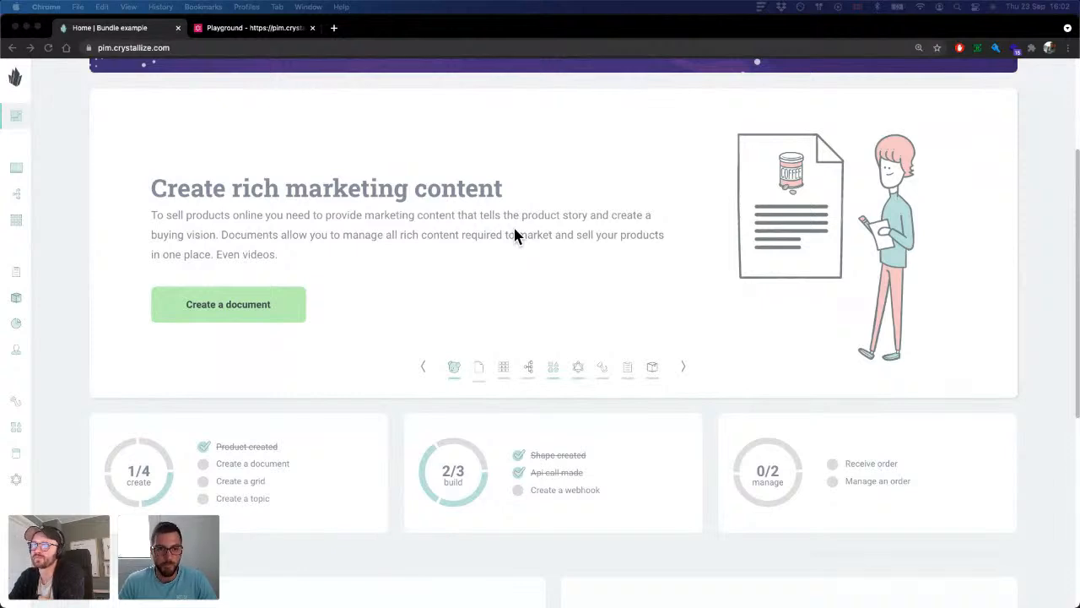
left_click(479, 188)
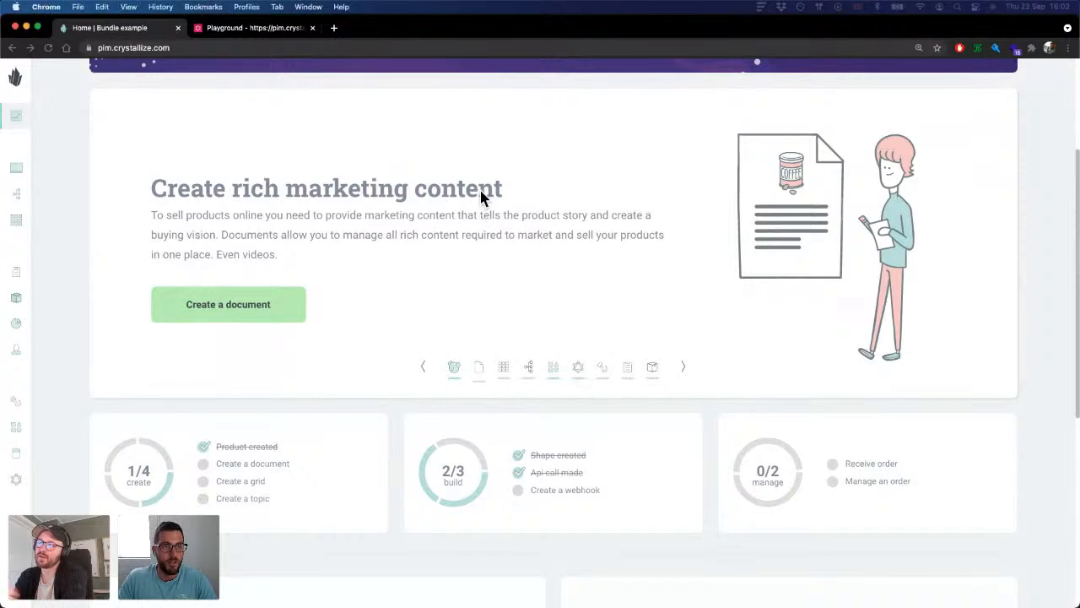
scroll(475, 178, "up", 1)
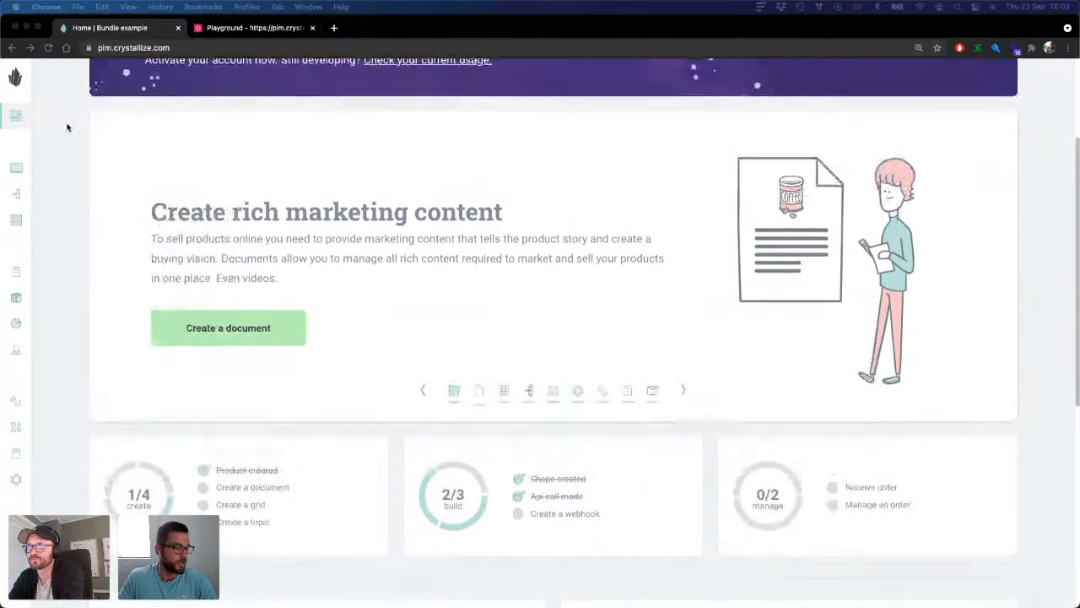
scroll(68, 127, "down", 1)
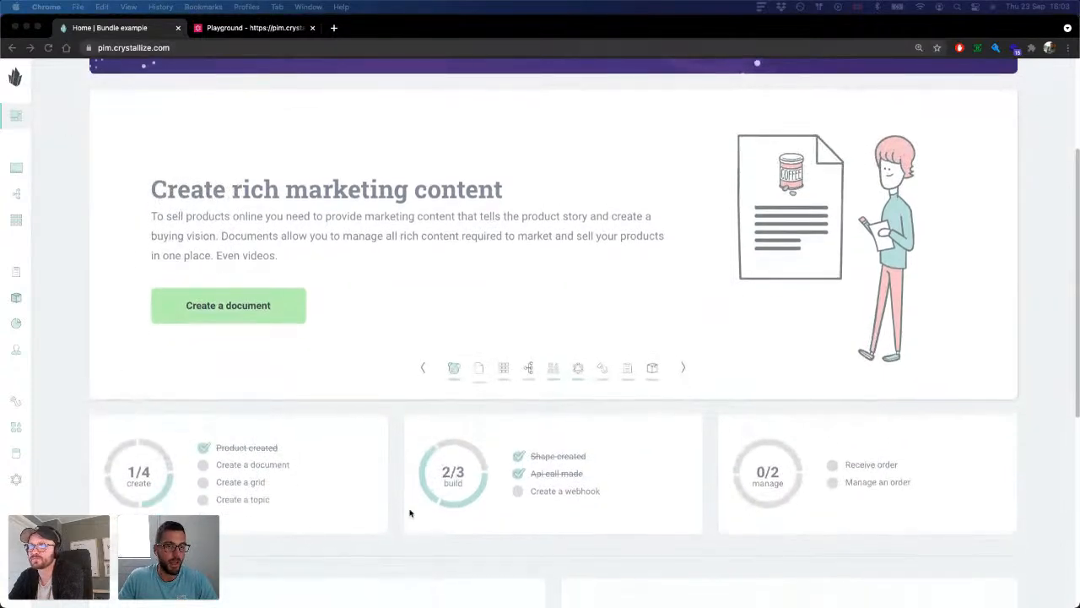
scroll(464, 239, "up", 2)
scroll(464, 239, "up", 2)
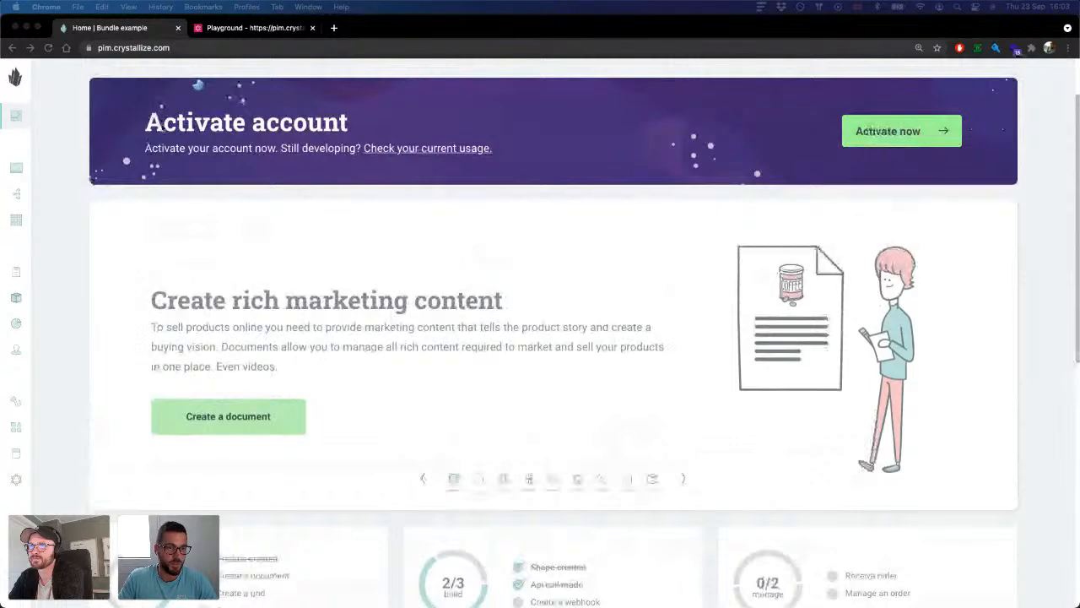
Step: Open the Product shape from the tenant's shapes and review its components
left_click(13, 76)
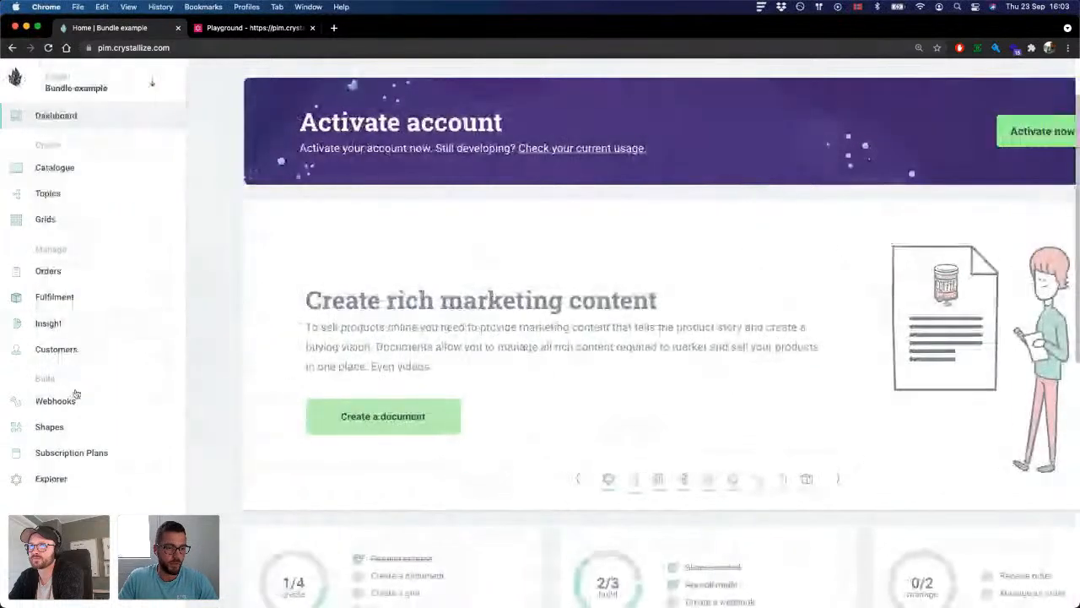
left_click(70, 431)
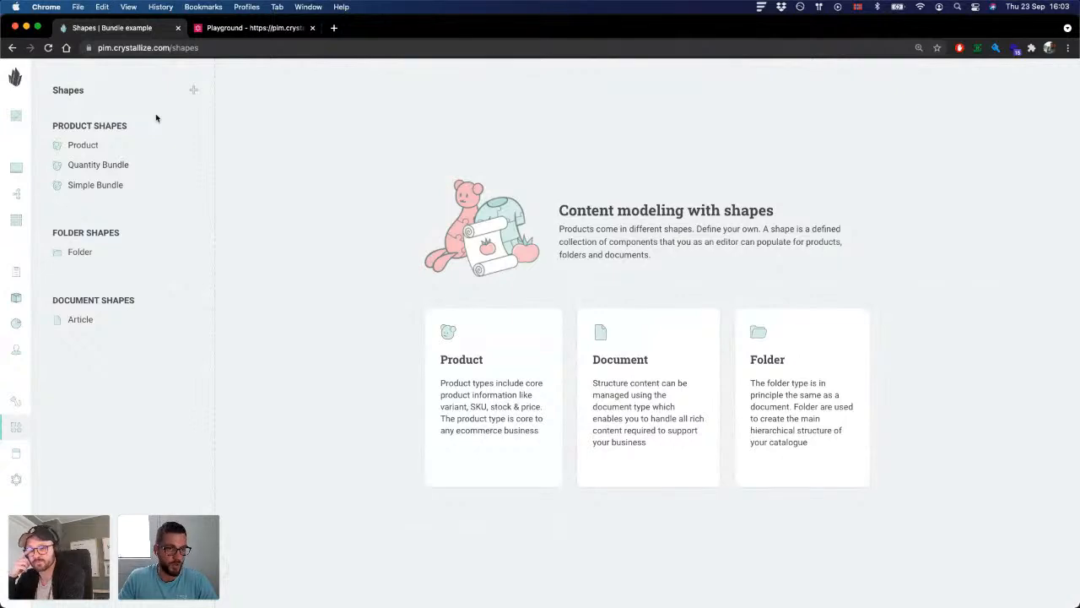
left_click(95, 148)
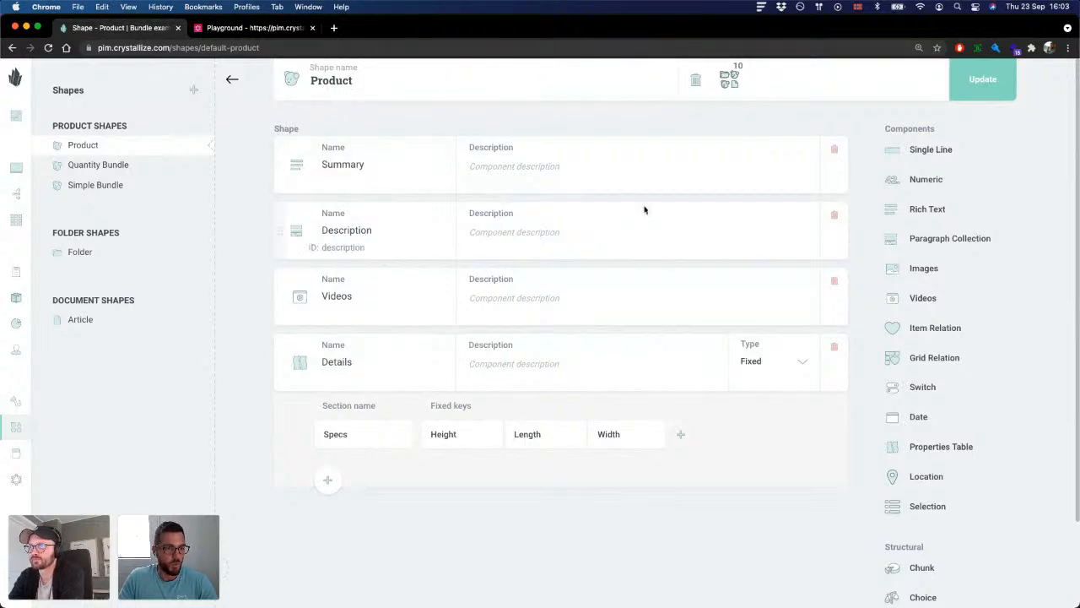
Step: Open the Simple Bundle shape and examine its name and its Bundle products item relation
left_click(129, 187)
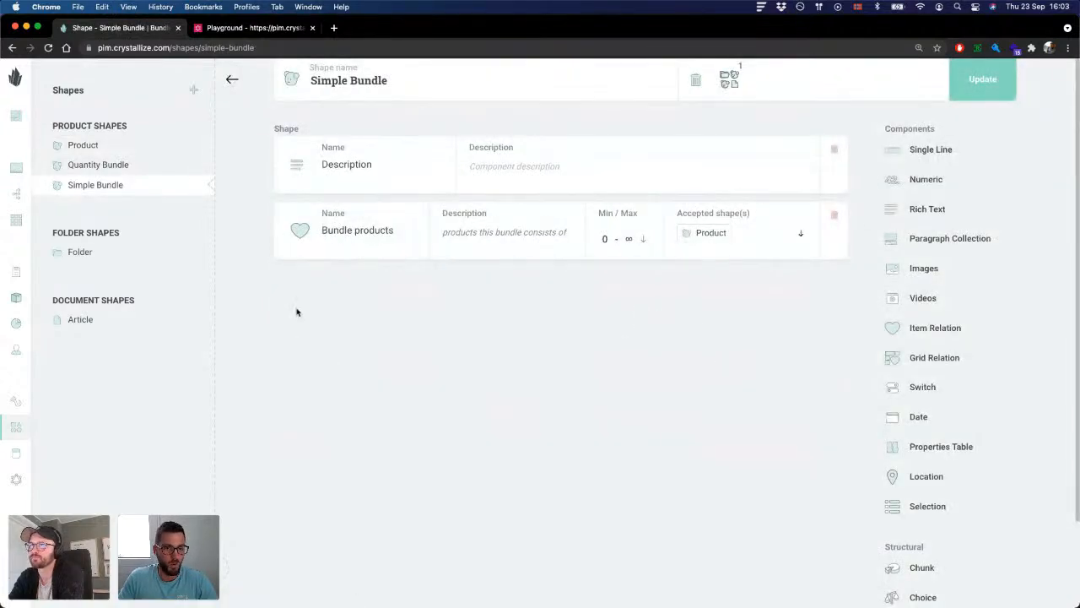
left_click_drag(410, 85, 306, 81)
left_click(376, 114)
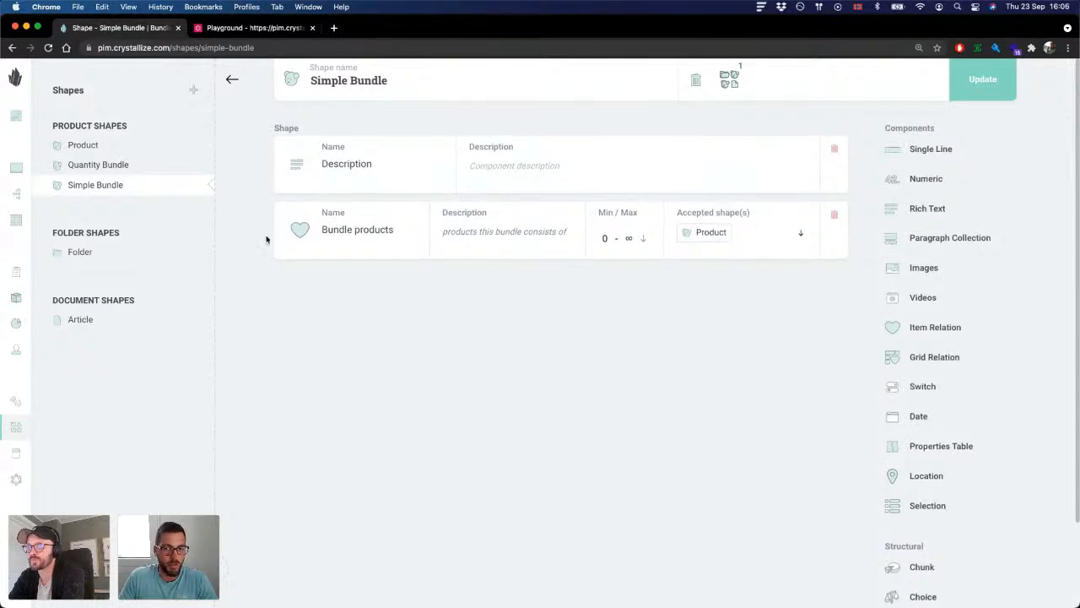
left_click_drag(405, 79, 305, 80)
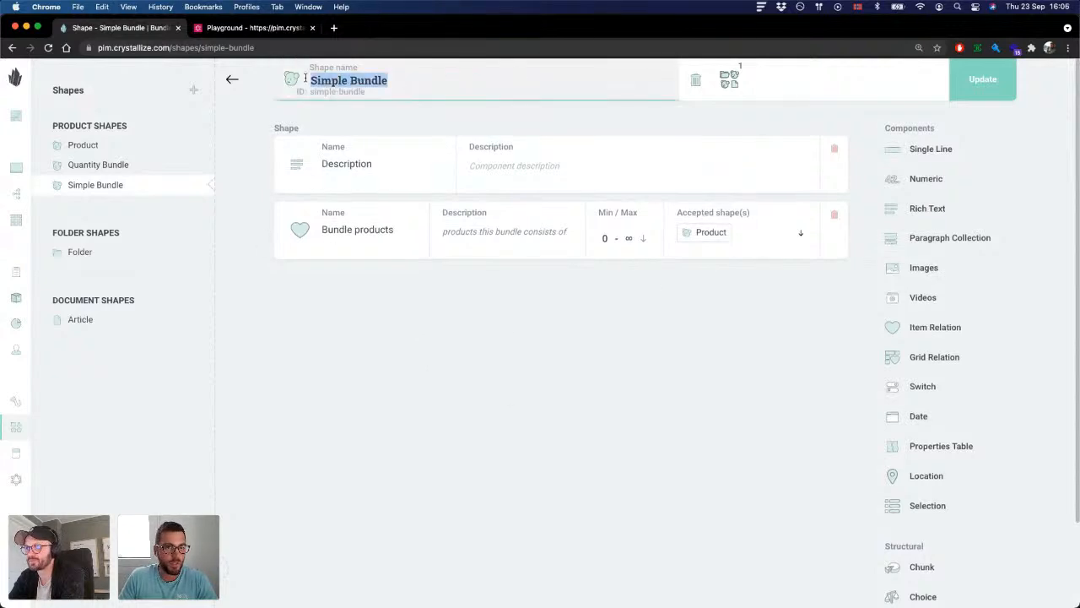
left_click(480, 358)
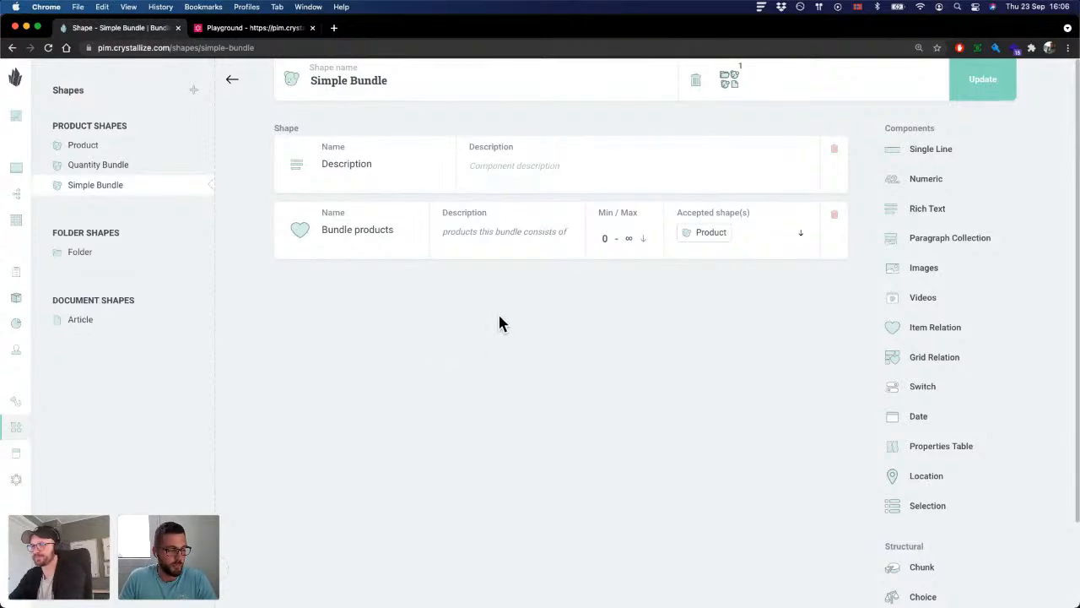
Step: Open the Quantity Bundle shape and examine its Bundle products chunk and the available structural components
left_click(114, 169)
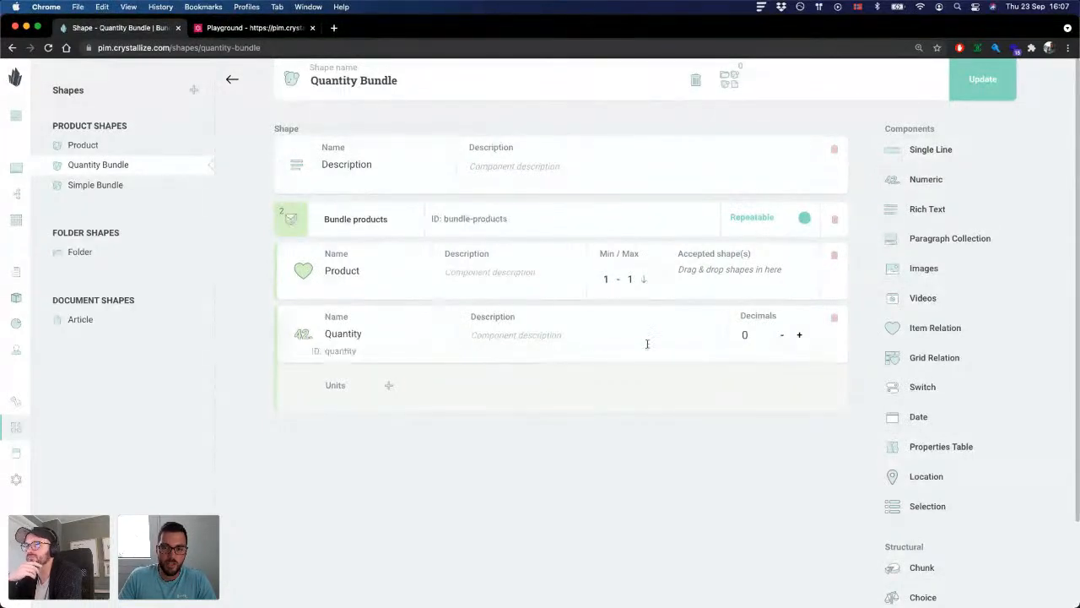
scroll(321, 221, "down", 3)
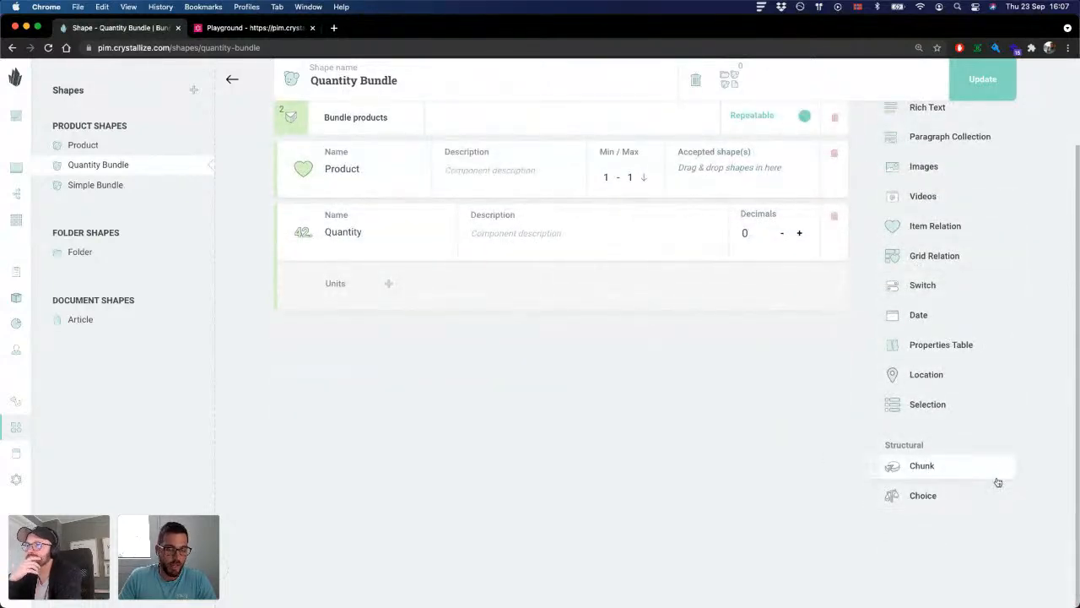
scroll(727, 436, "up", 3)
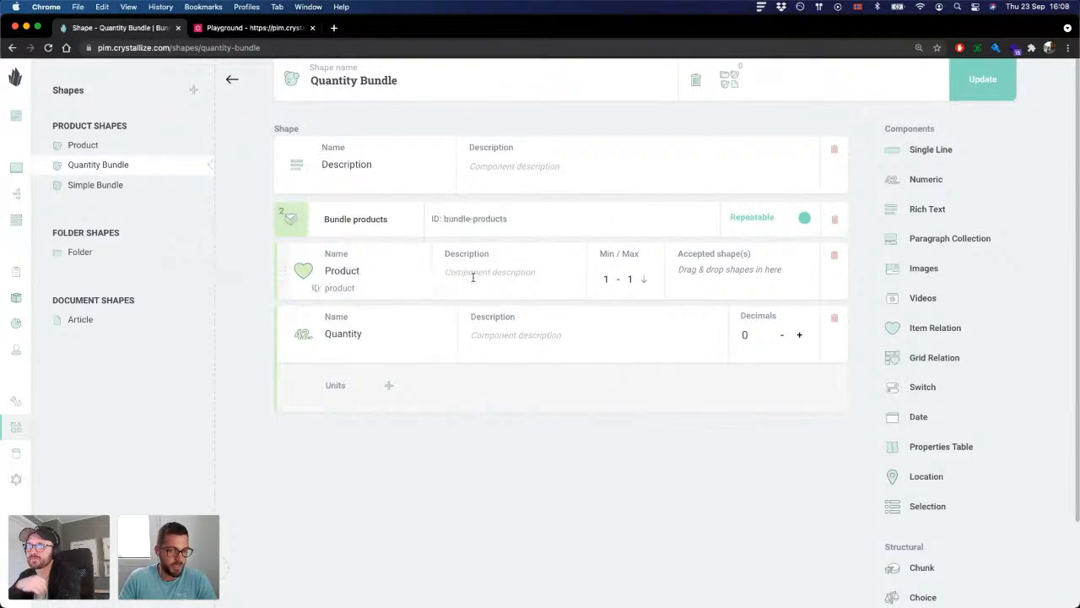
Step: Set the Product item relation in the Bundle products chunk to minimum 0 and maximum 4 relations
left_click(498, 333)
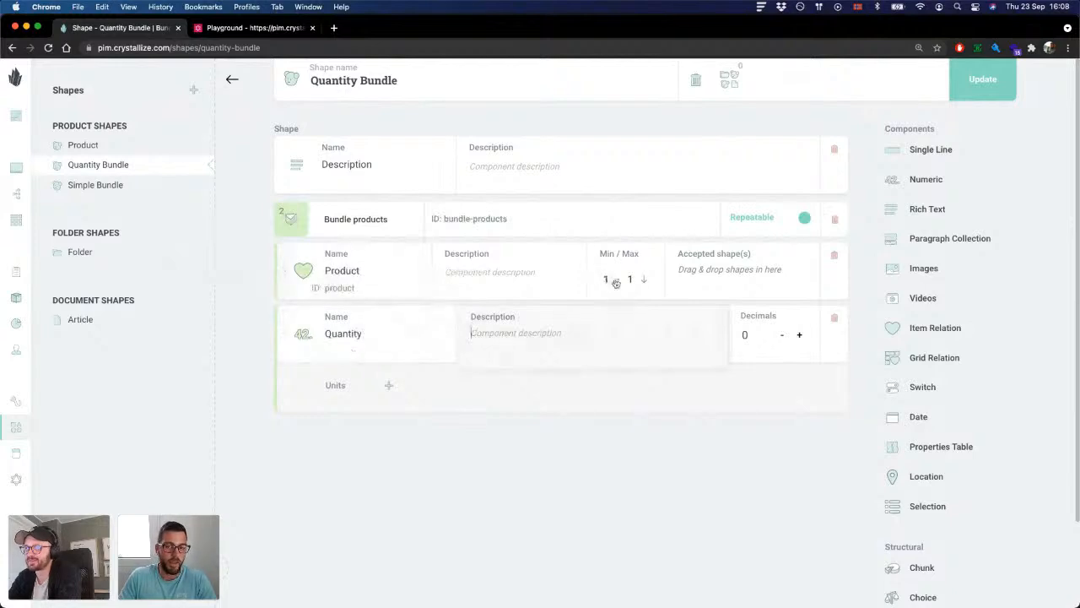
left_click(644, 283)
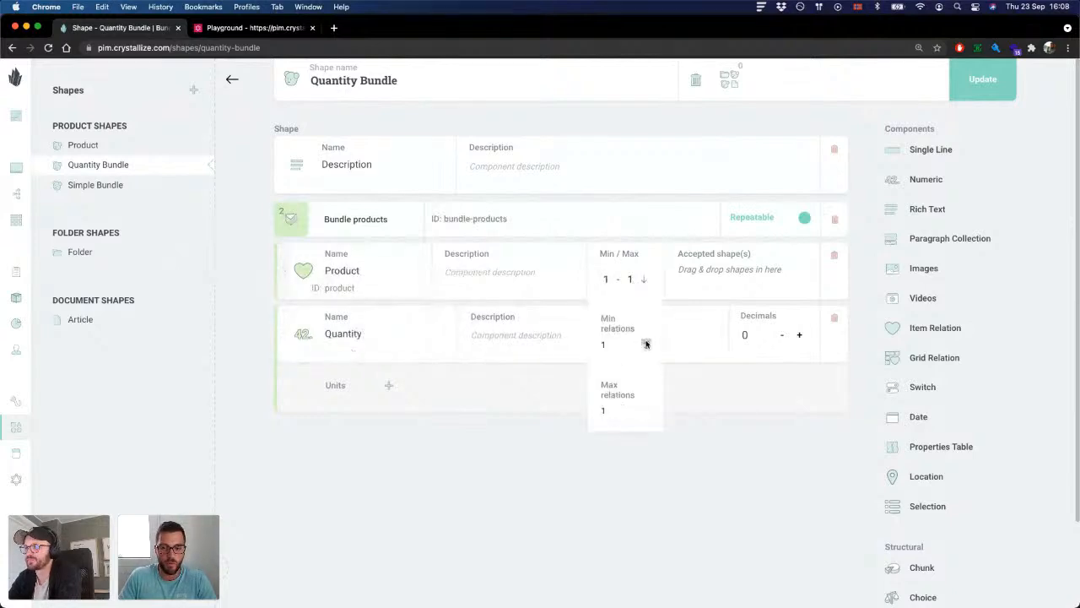
left_click(644, 344)
left_click(646, 406)
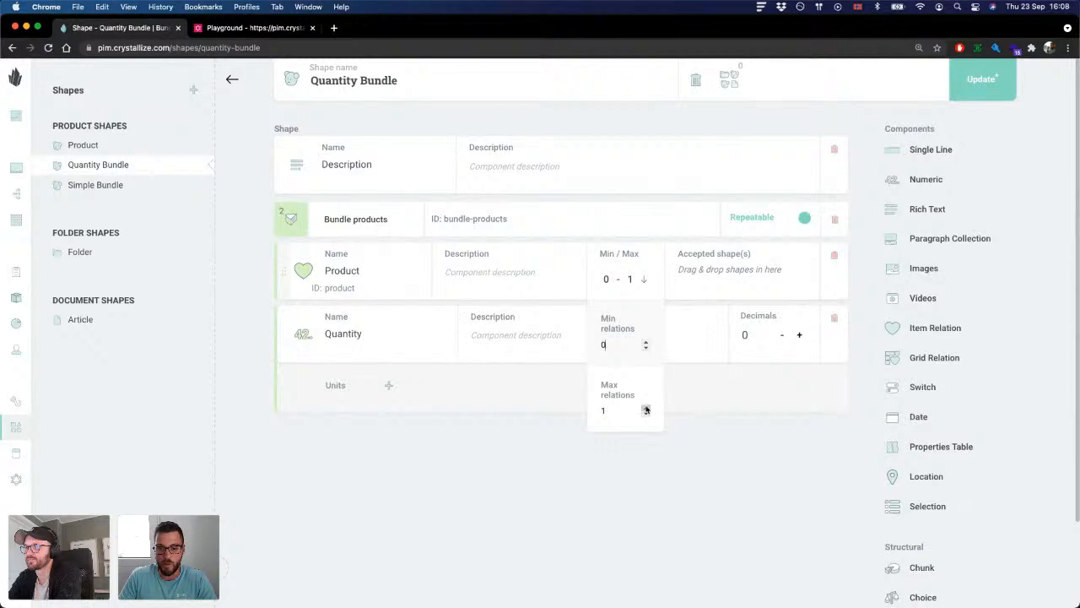
left_click(645, 406)
left_click(646, 406)
left_click(613, 469)
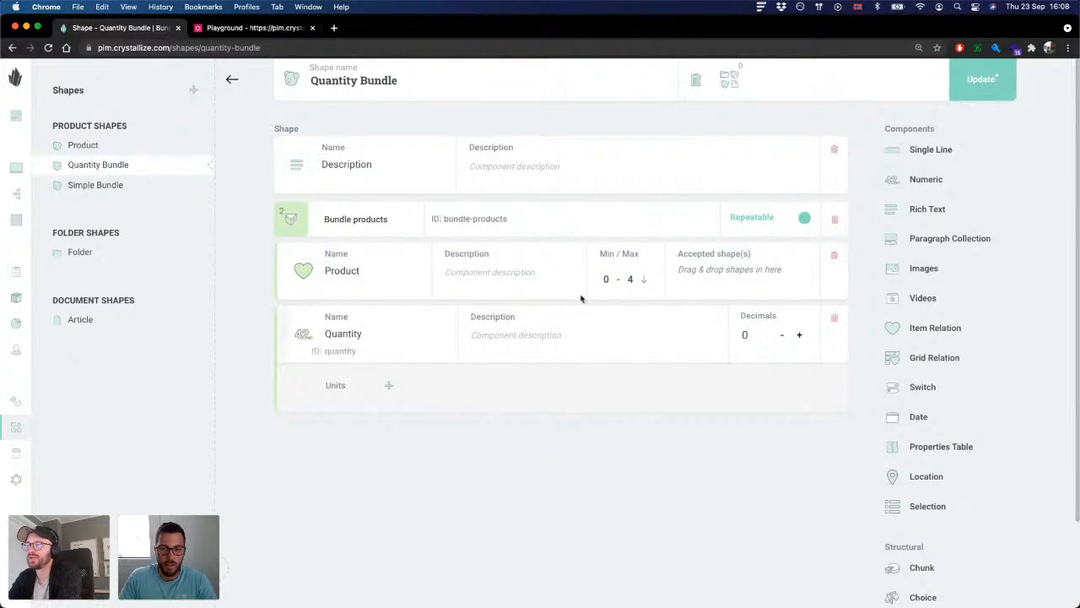
Step: Restore the Product item relation's limits to minimum 1 and maximum 1
left_click(608, 281)
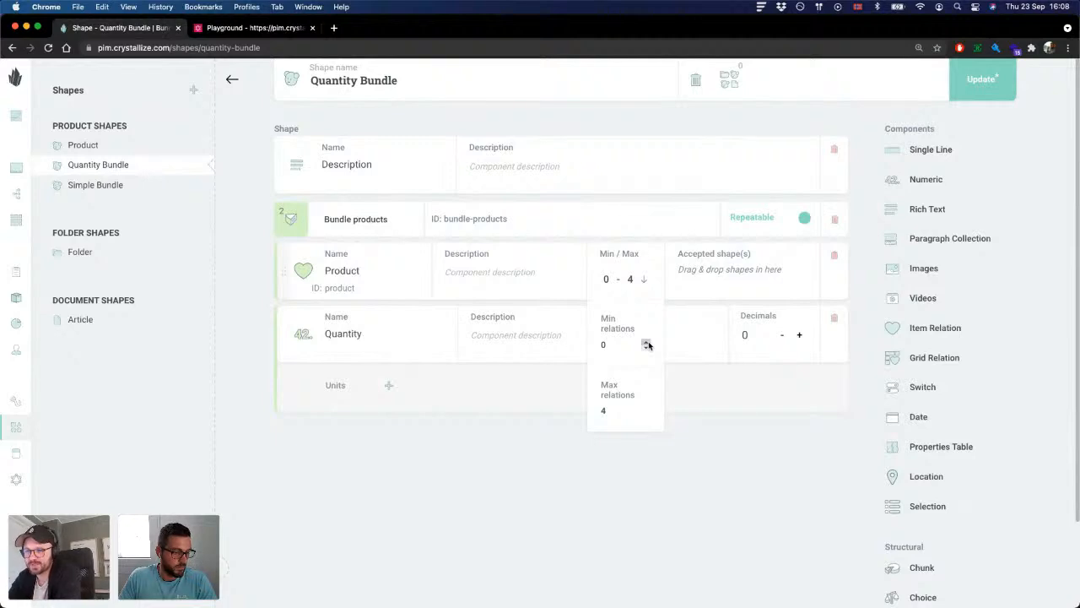
left_click(647, 343)
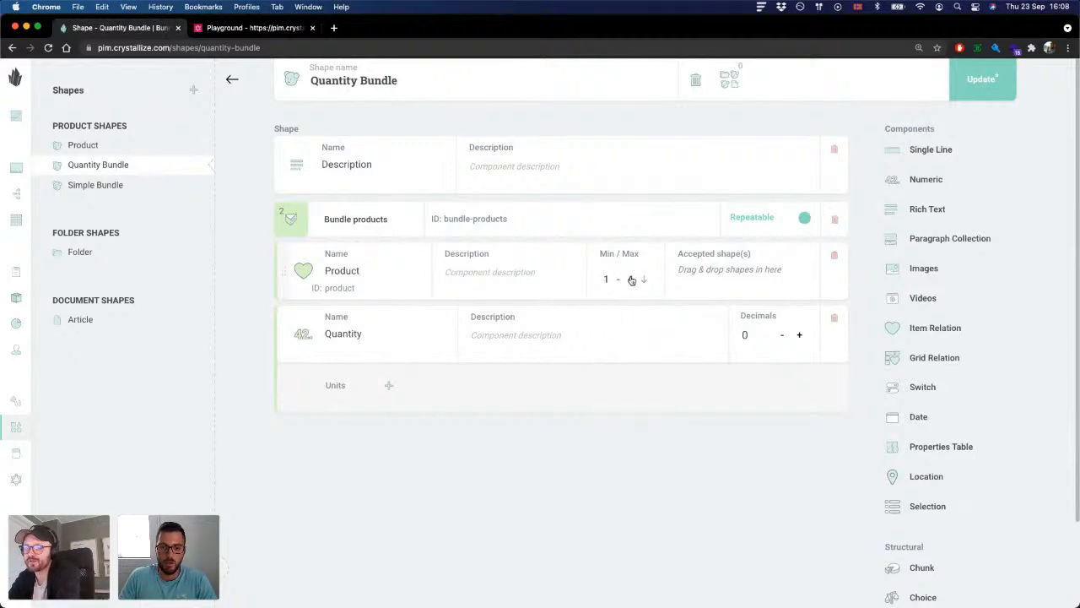
left_click(647, 415)
left_click(647, 415)
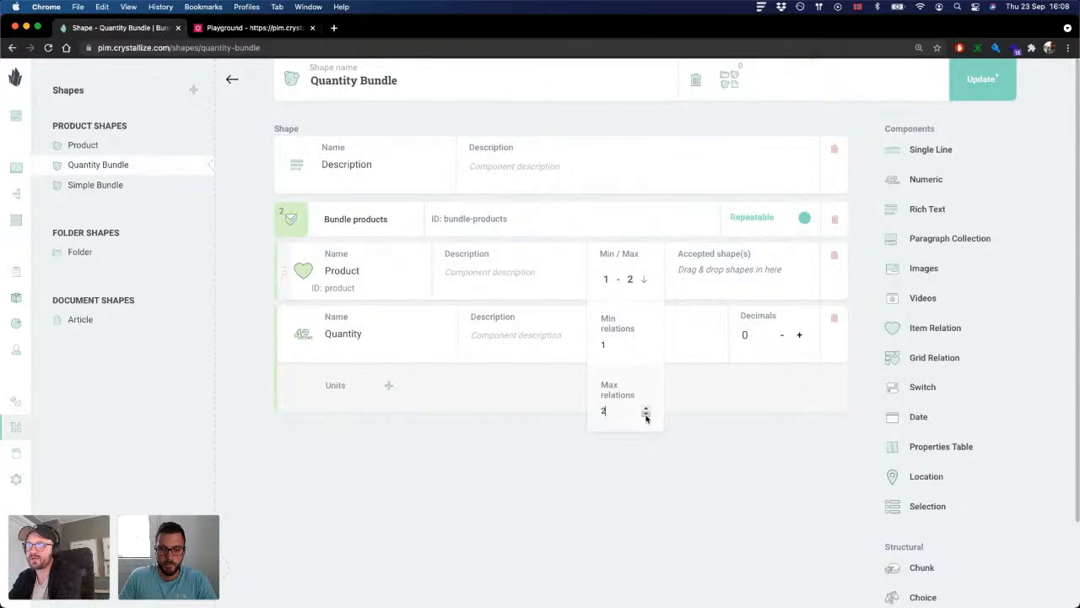
left_click(647, 415)
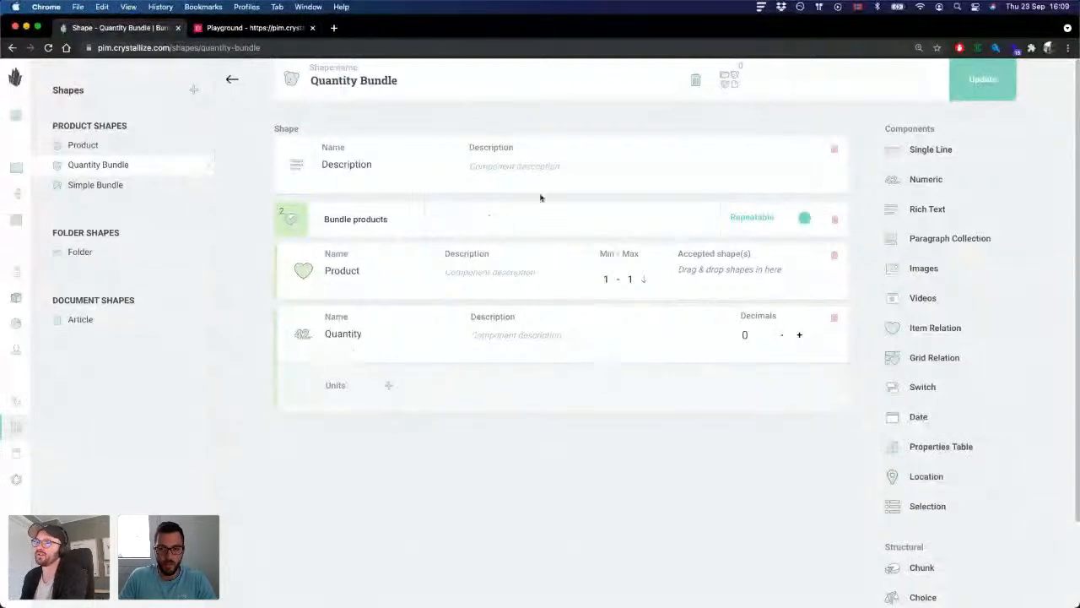
Step: Switch the Bundle products chunk to Single and back to Repeatable
left_click(804, 219)
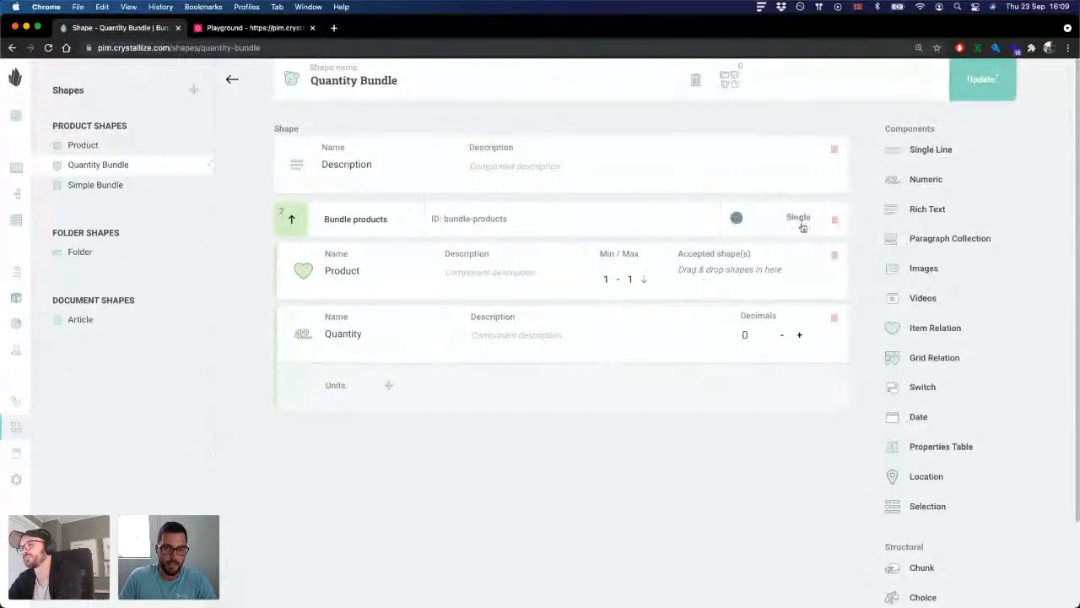
left_click(757, 223)
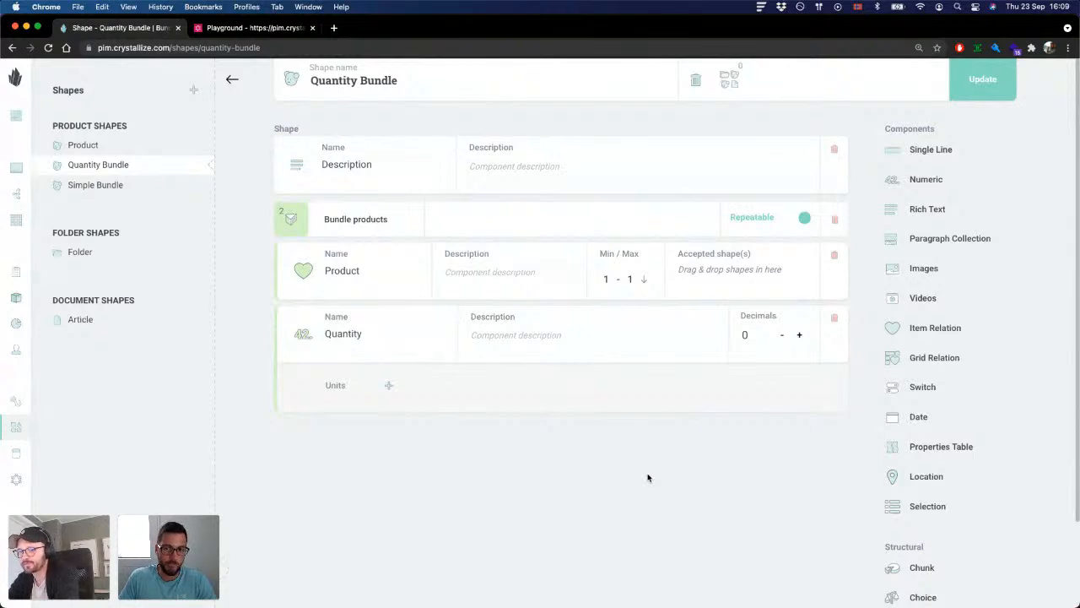
Step: Add the Product shape as an accepted shape of the Product item relation in the Bundle products chunk
left_click_drag(84, 148, 727, 275)
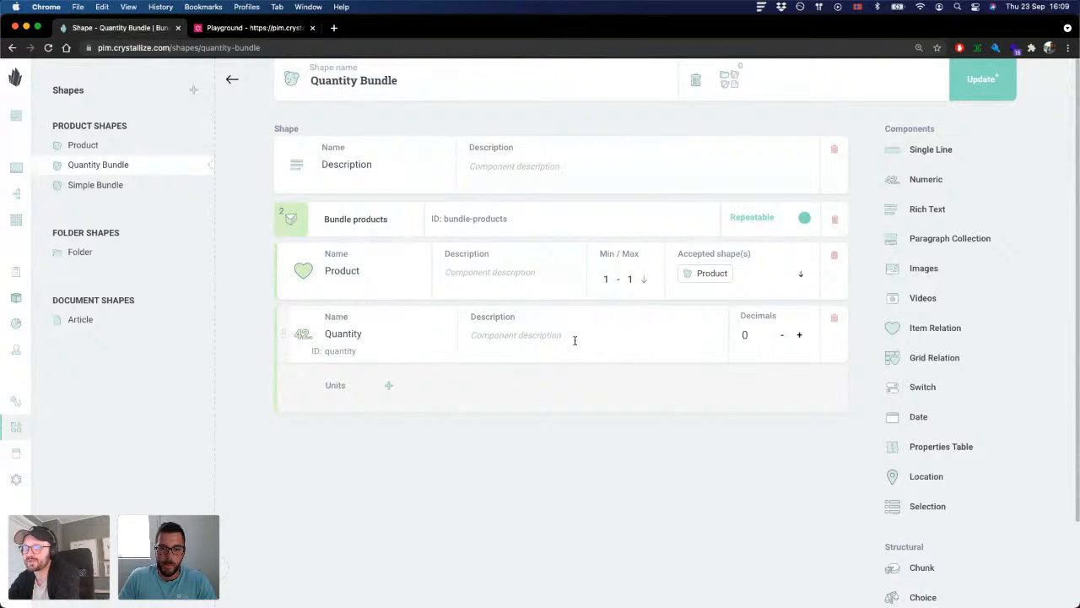
Step: Add the unit "qty" to the Quantity numeric component and save the Quantity Bundle shape
left_click(388, 384)
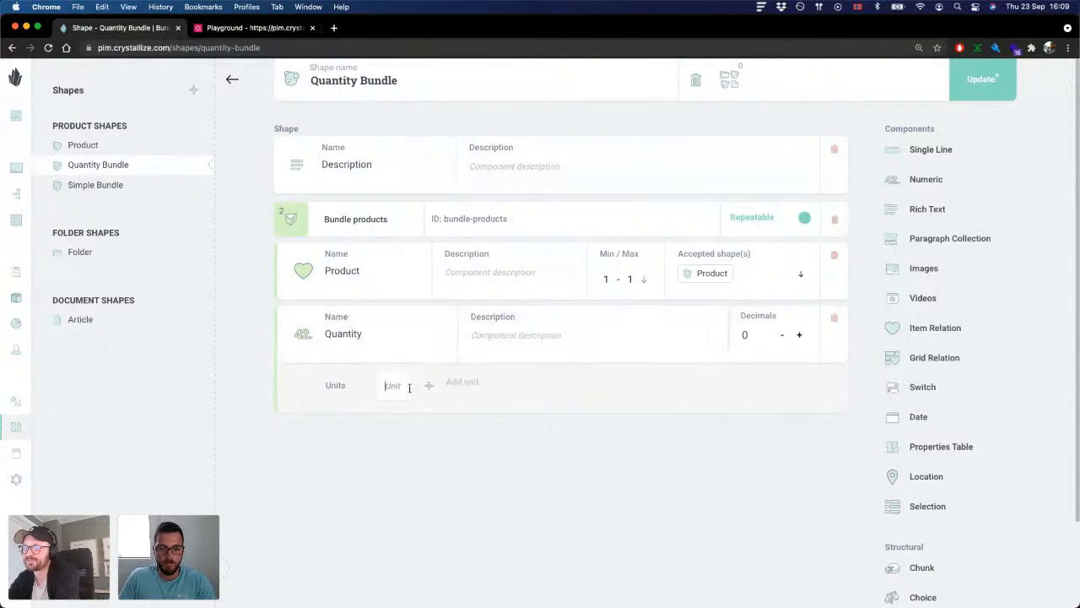
type("quantity")
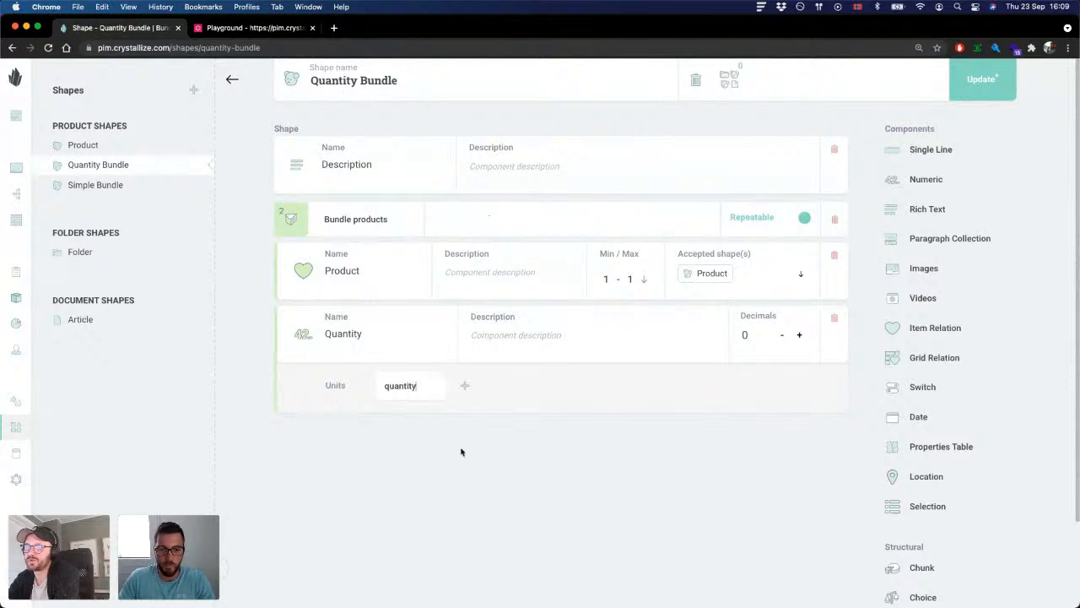
left_click(414, 386)
key("super+a")
type("qty")
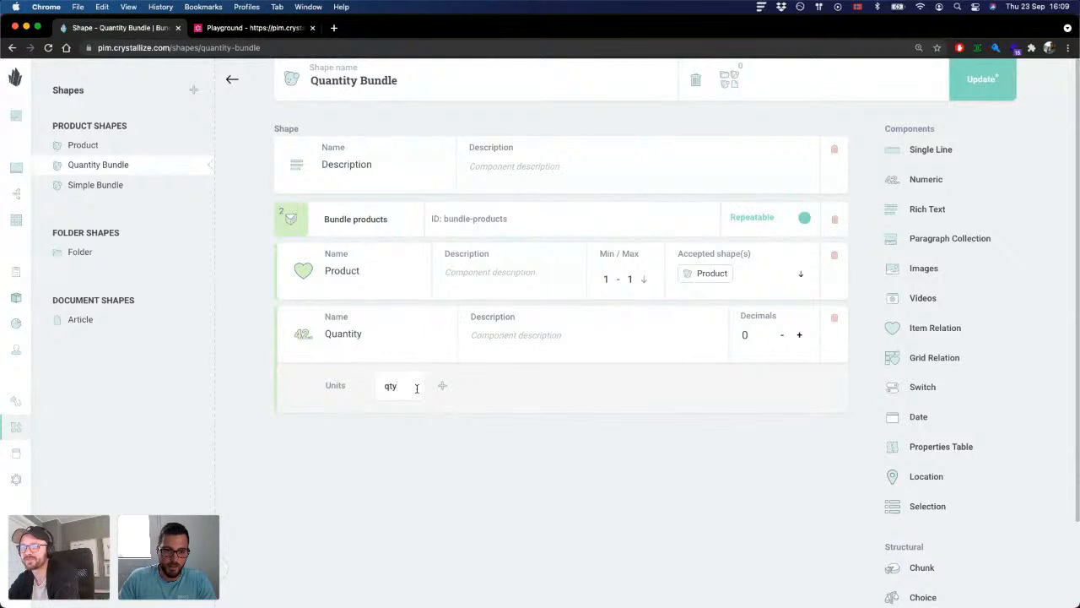
left_click(972, 88)
left_click(697, 376)
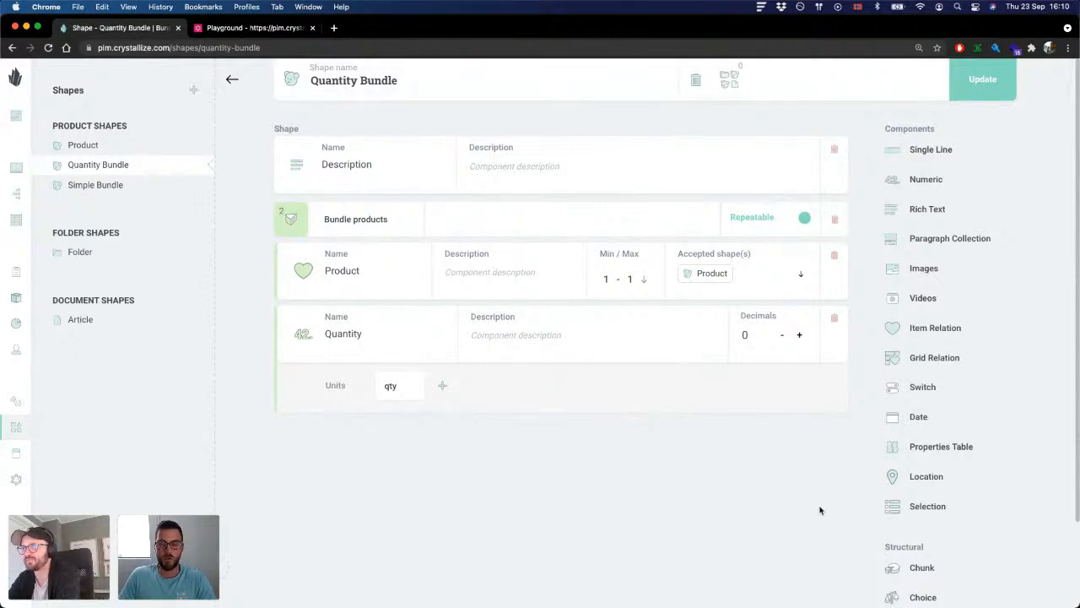
Step: Open the Gaming Console product in the catalogue under Shop, Products, Electronics
left_click(22, 169)
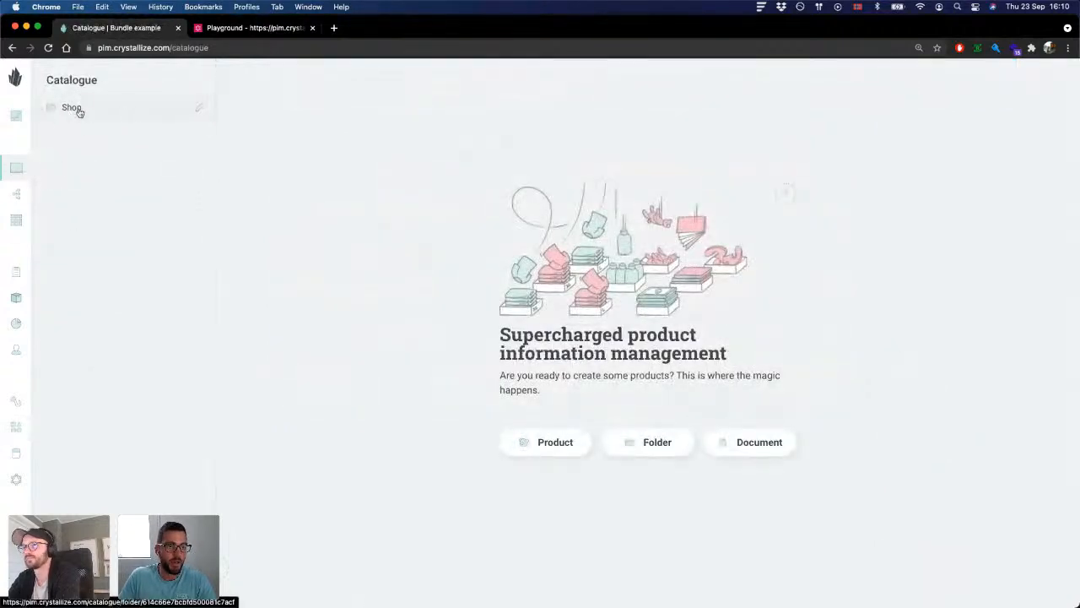
left_click(72, 108)
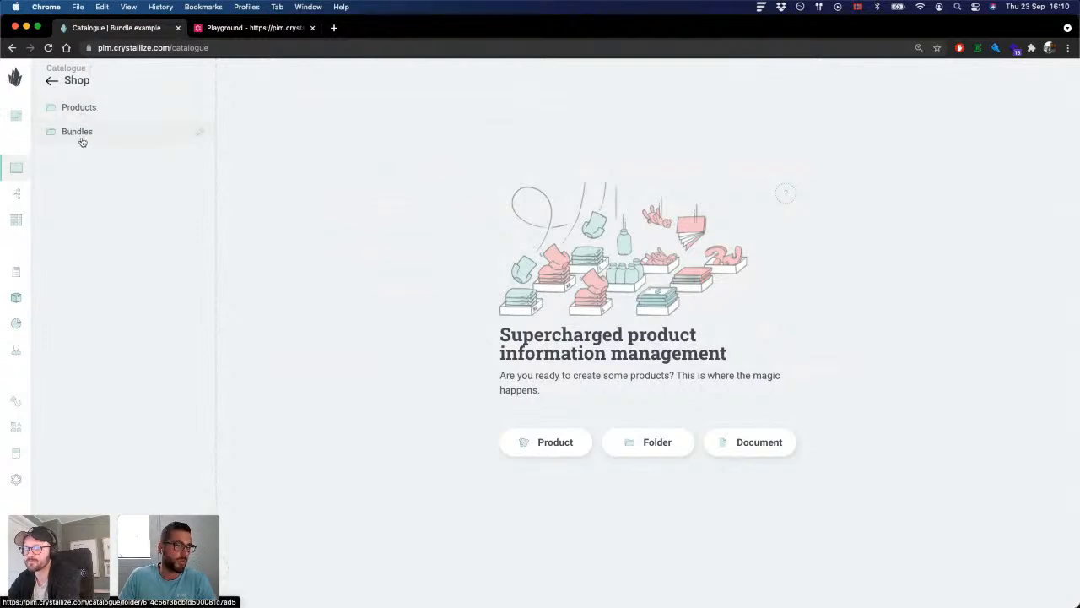
left_click(93, 111)
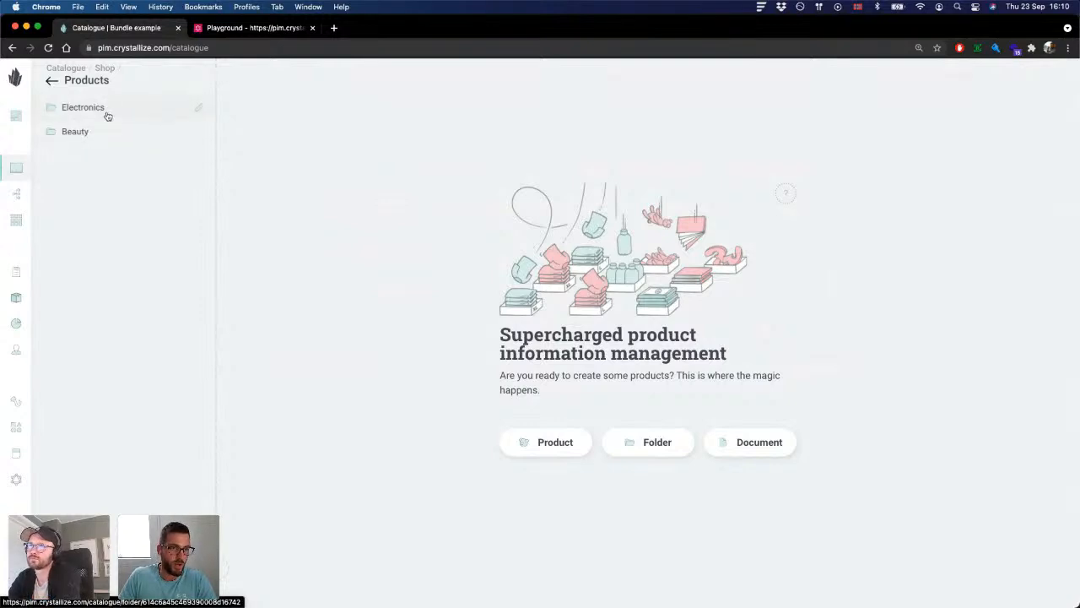
left_click(108, 117)
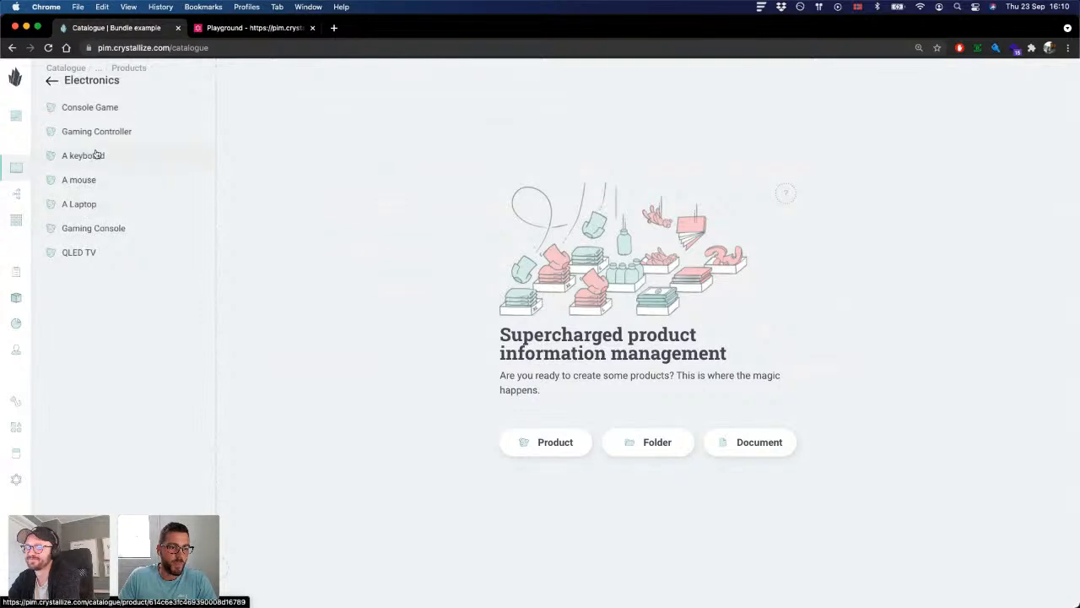
left_click(109, 229)
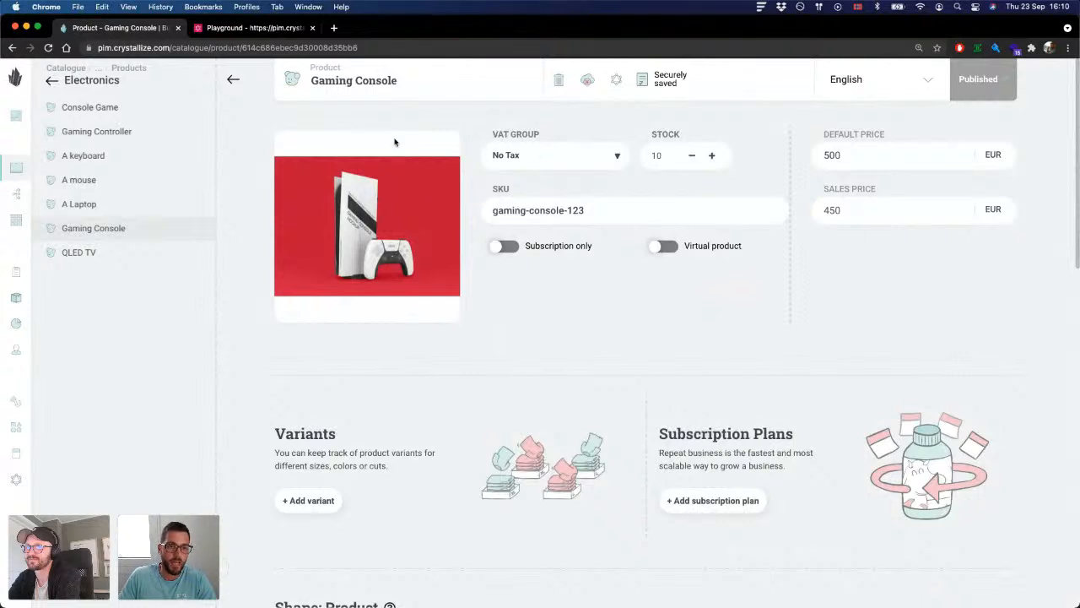
Step: Check the SKU of the Gaming Console product and open A keyboard and A mouse in Electronics to review their details
scroll(661, 175, "down", 1)
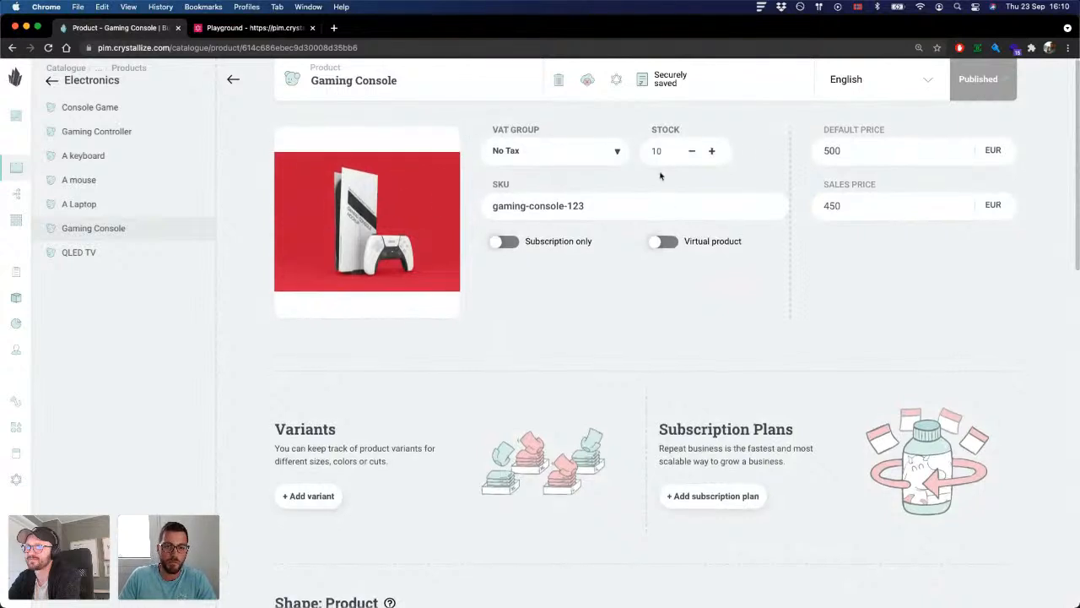
triple_click(601, 201)
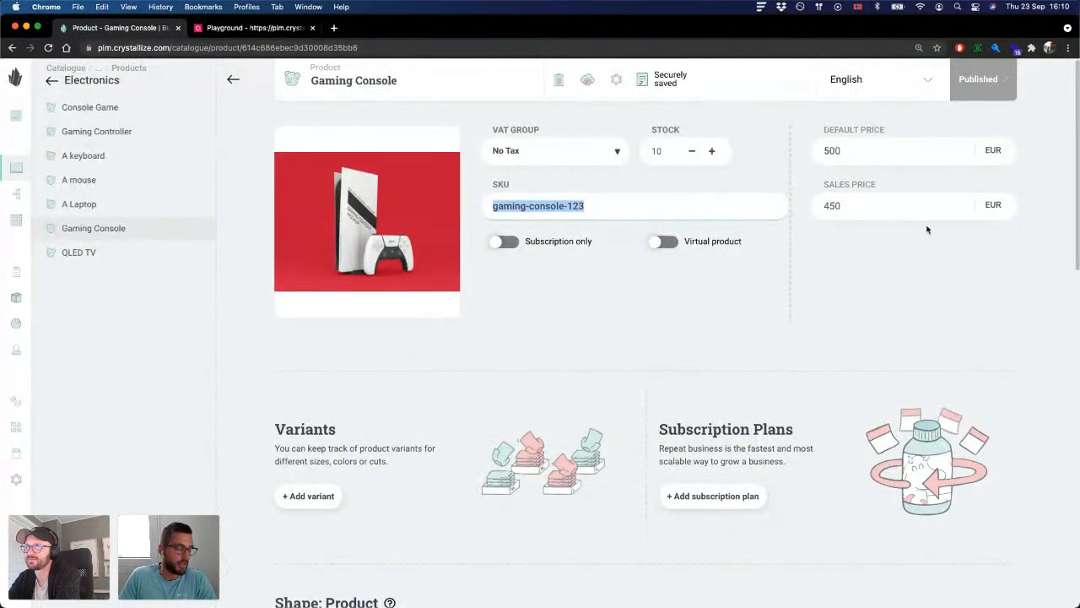
left_click(105, 158)
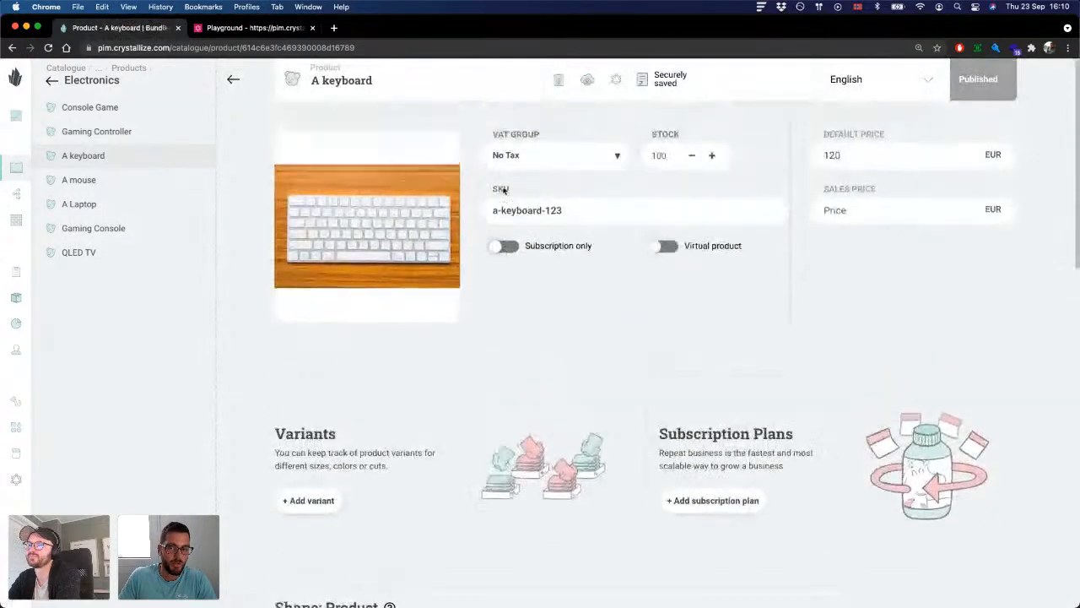
left_click(80, 181)
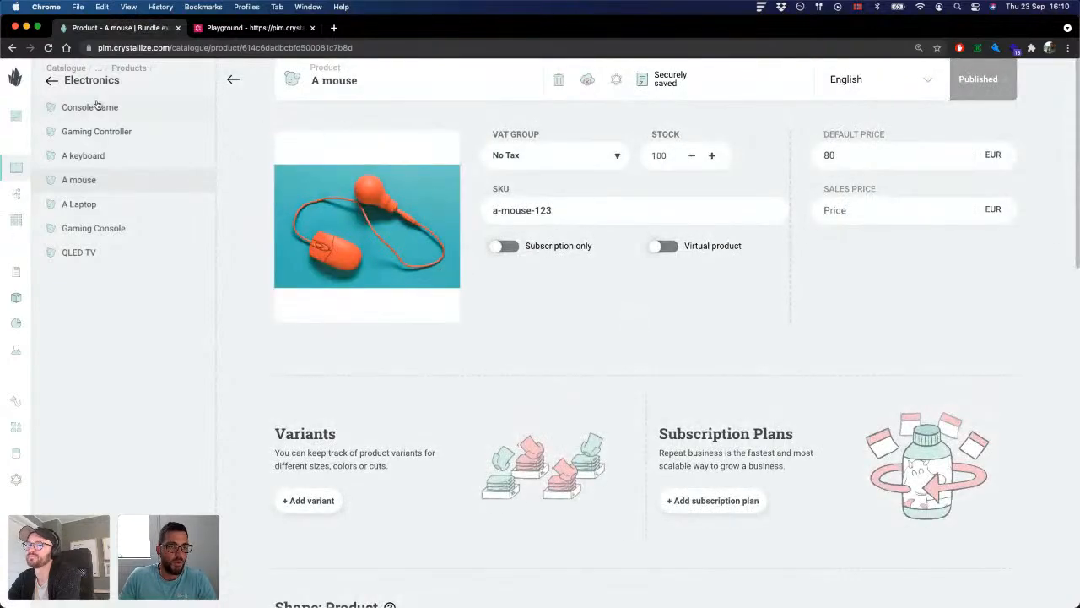
Step: Review the Silky smooth soap and Moisturizer cream products in the Beauty folder under Products
left_click(52, 80)
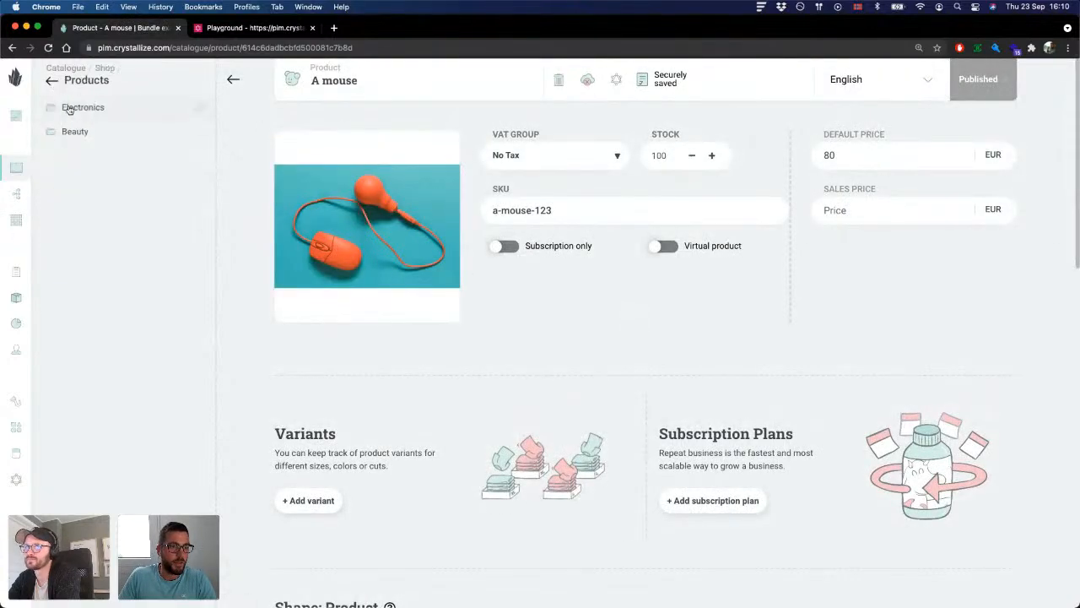
left_click(73, 131)
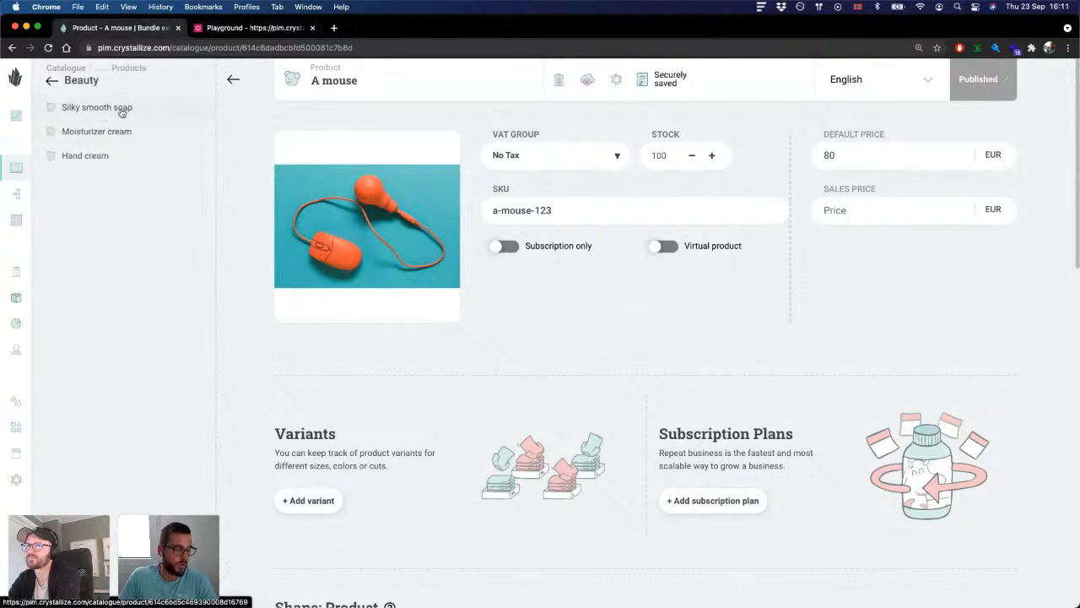
left_click(123, 112)
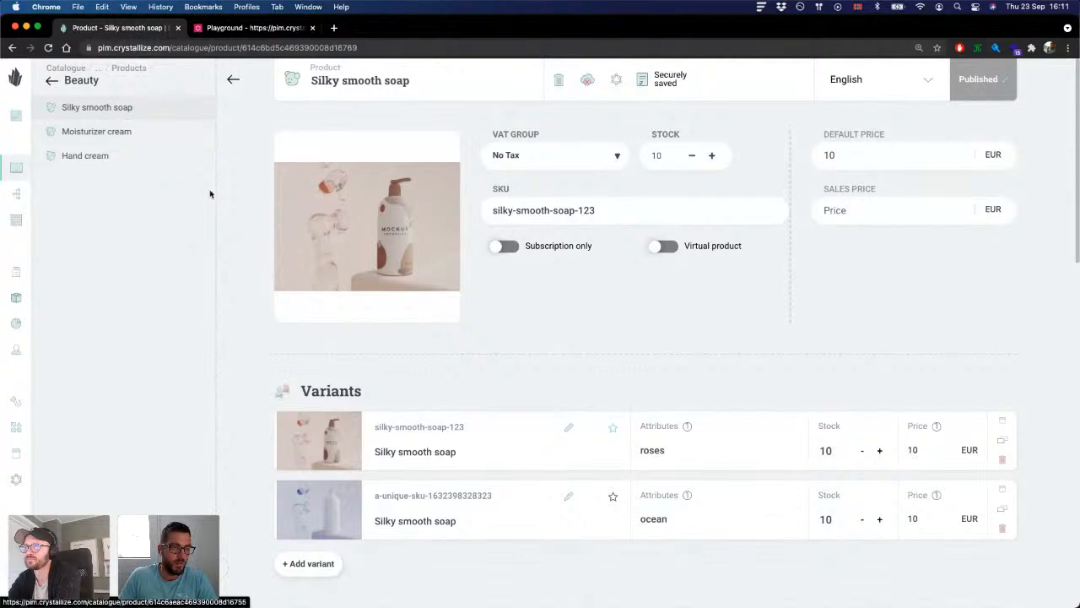
left_click(130, 130)
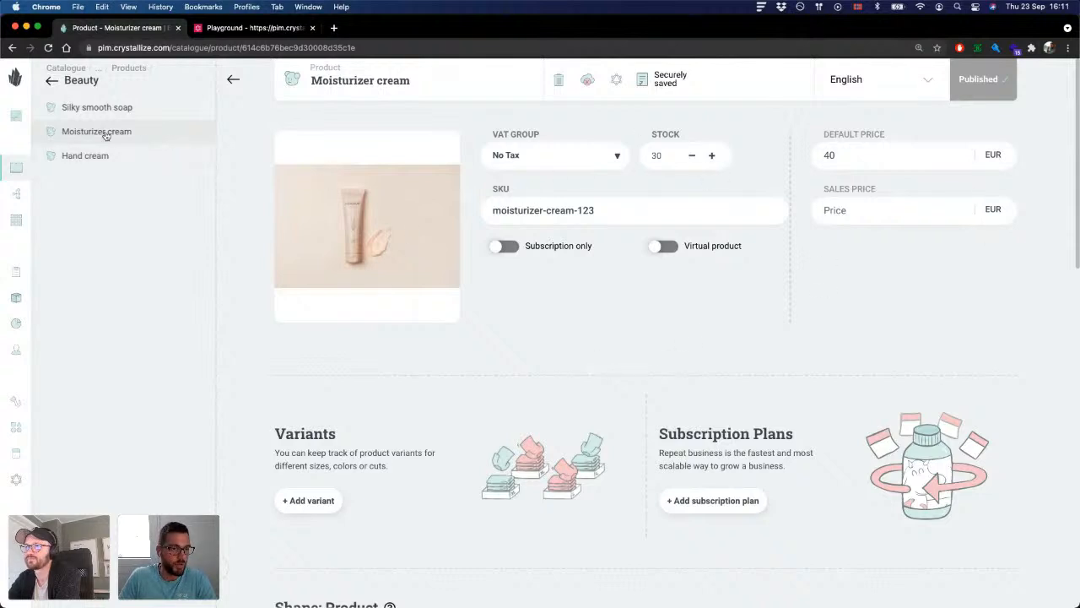
Step: Open the Console and Screen bundle in the Bundles folder under Shop
left_click(54, 86)
left_click(47, 87)
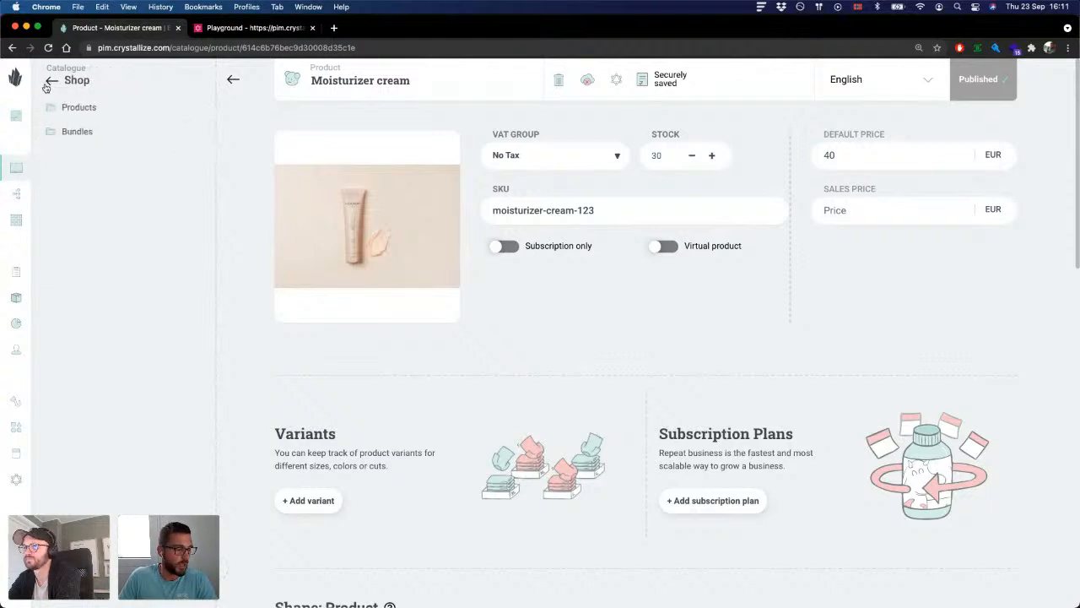
left_click(102, 135)
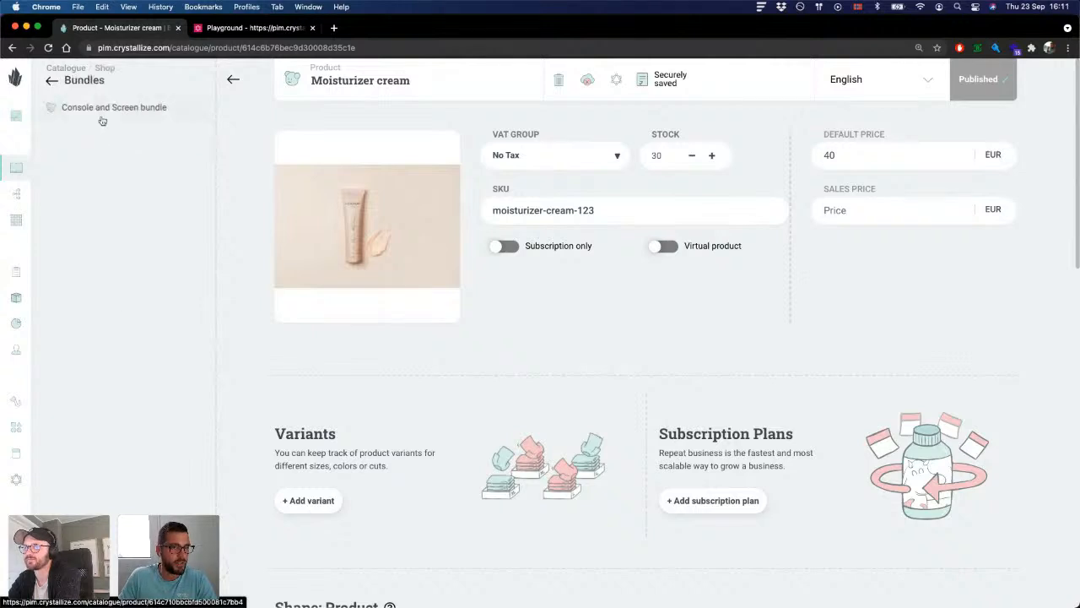
left_click(108, 117)
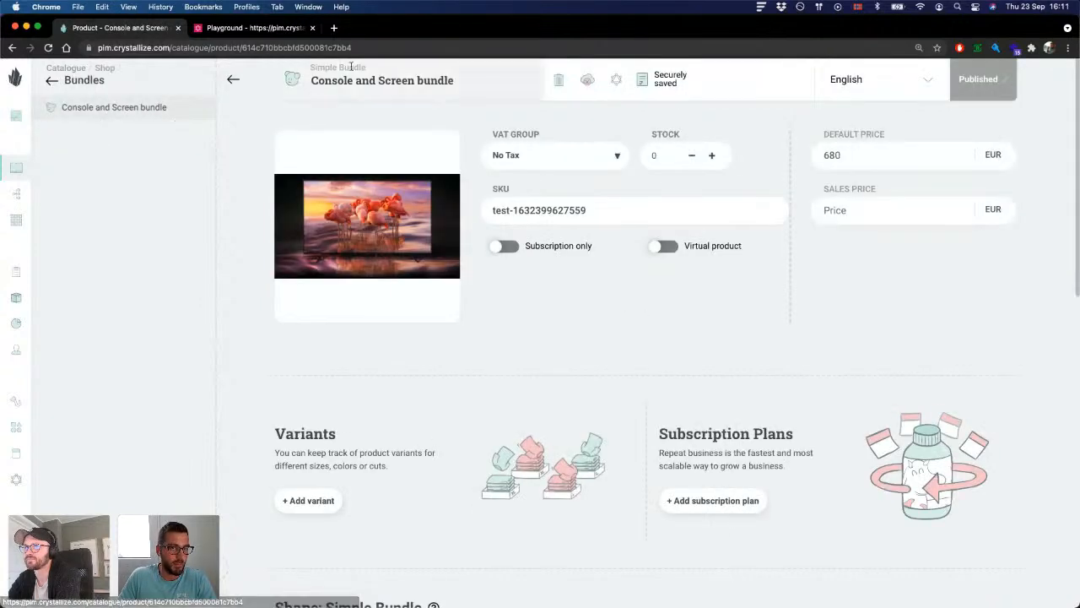
Step: Check the name and shape label in the Console and Screen bundle's header
left_click_drag(454, 80, 318, 86)
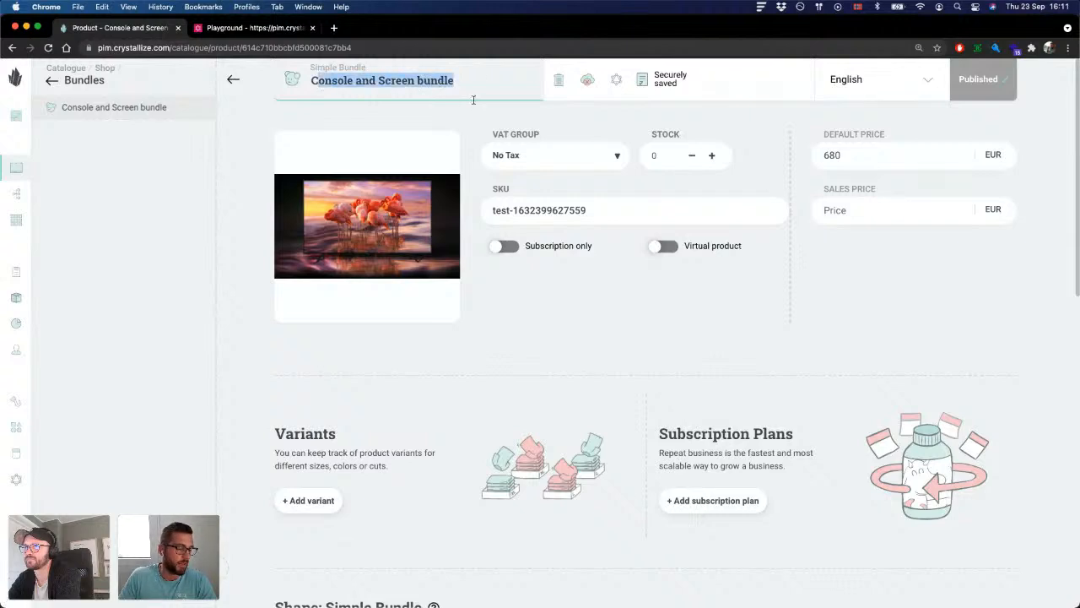
left_click(329, 126)
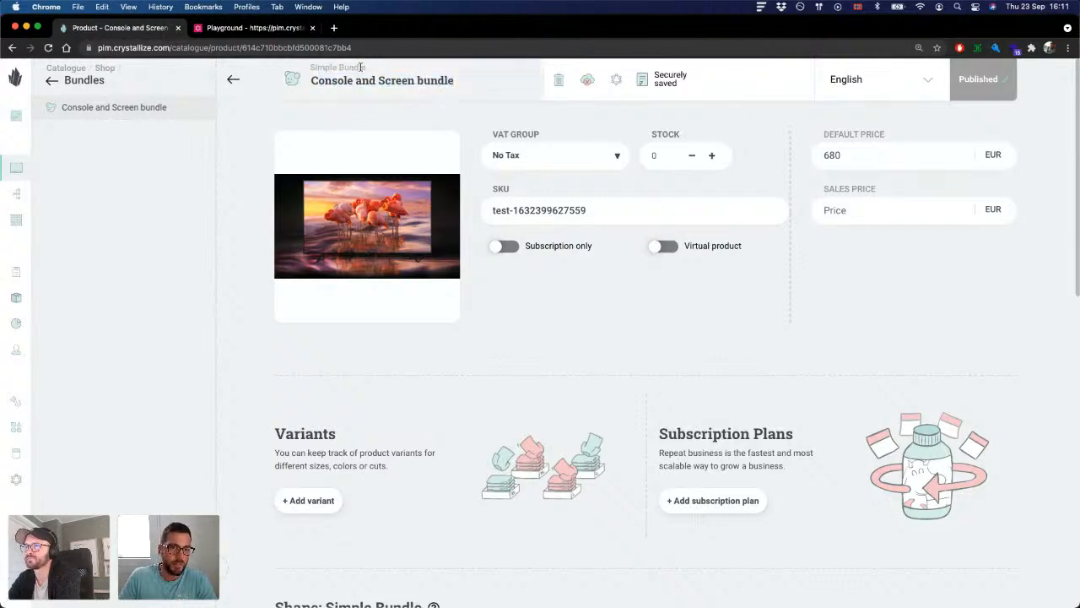
left_click_drag(363, 68, 305, 67)
left_click(304, 67)
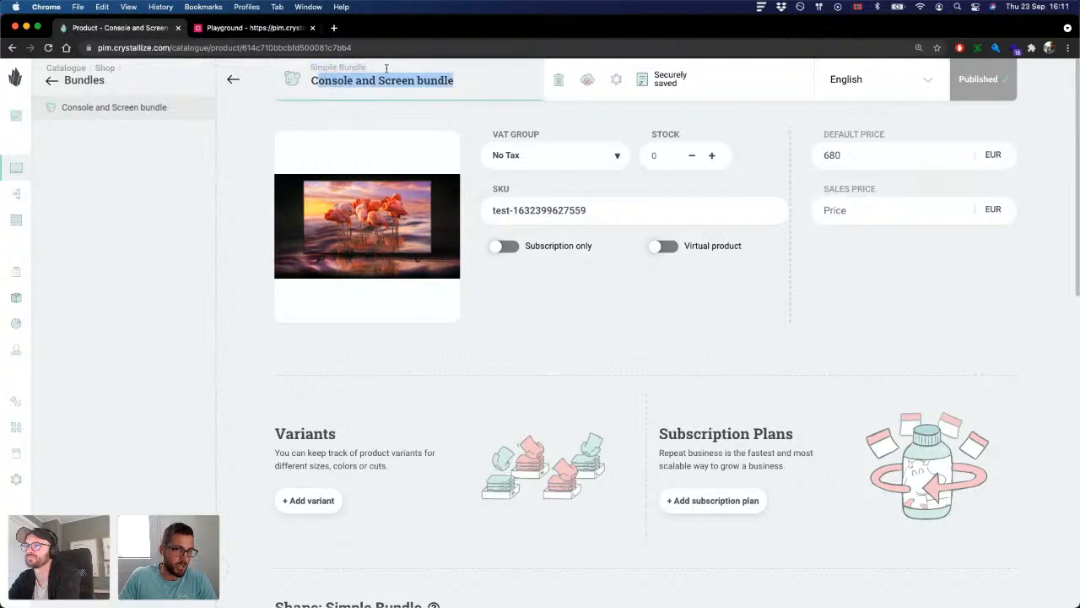
left_click(374, 121)
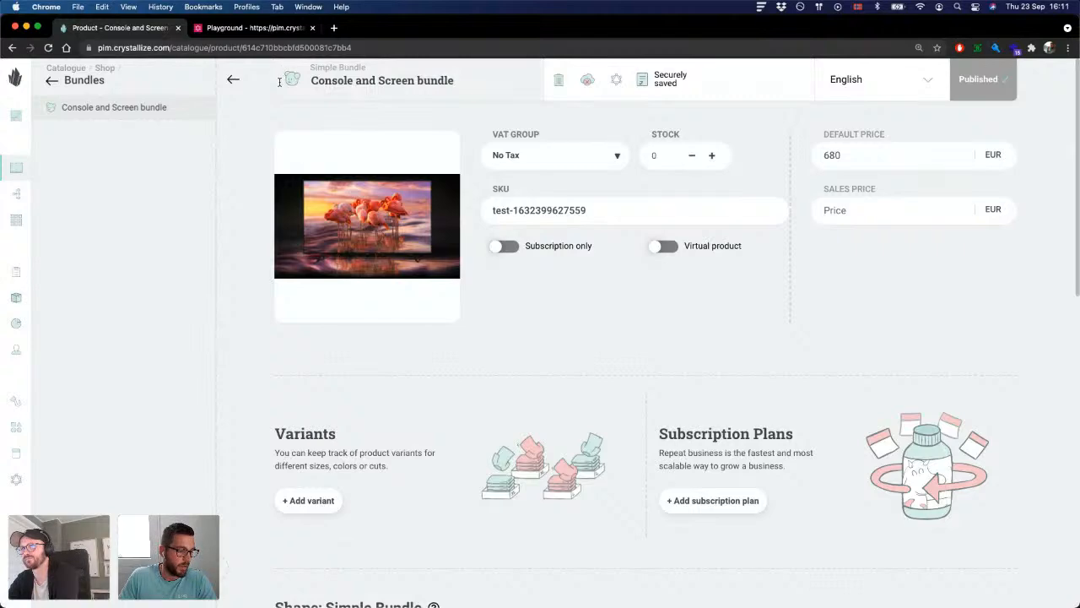
Step: Examine the Simple Bundle shape content of the Console and Screen bundle, especially the items related under Bundle products
scroll(295, 110, "down", 5)
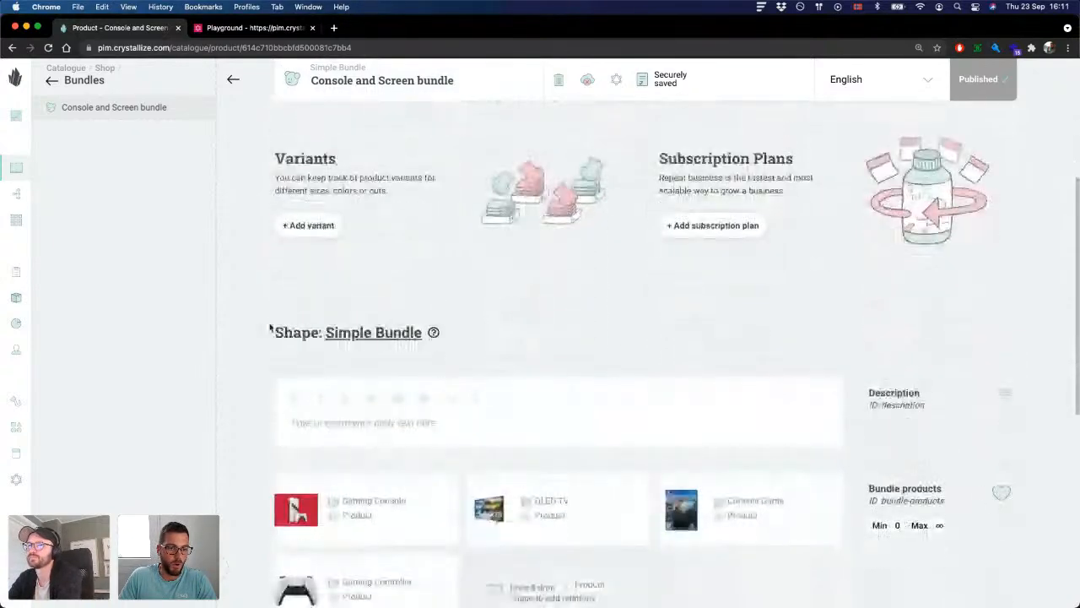
left_click_drag(270, 330, 422, 334)
left_click(465, 340)
scroll(558, 307, "down", 2)
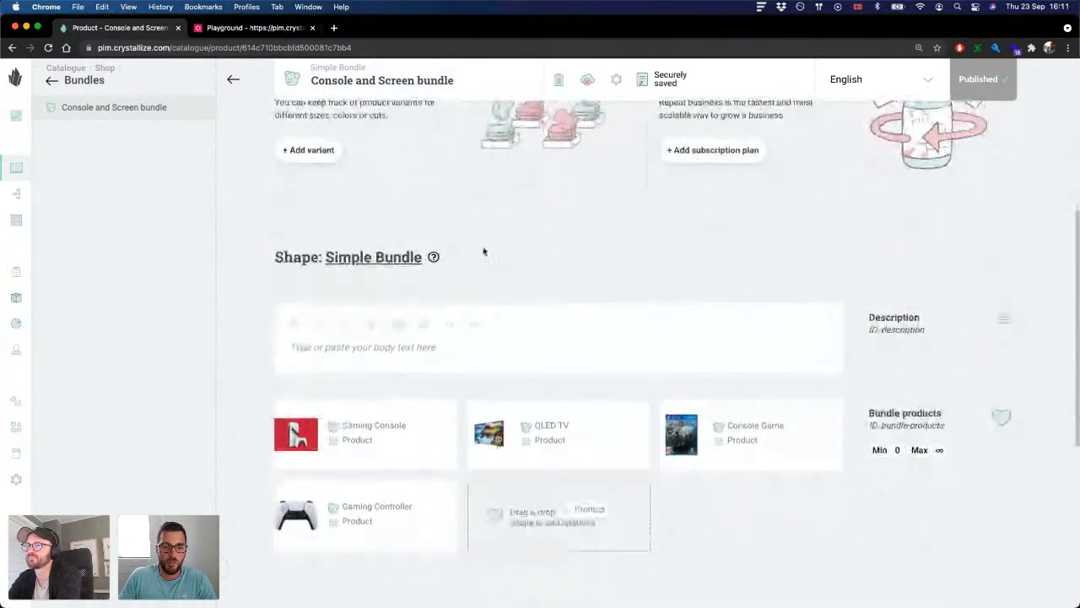
scroll(465, 236, "down", 1)
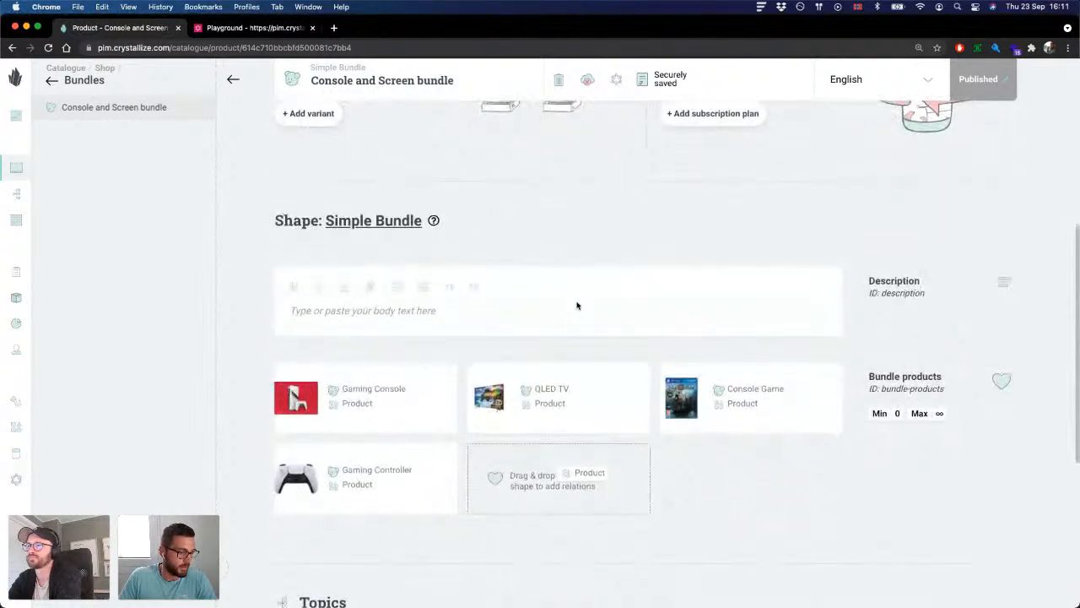
scroll(575, 287, "down", 2)
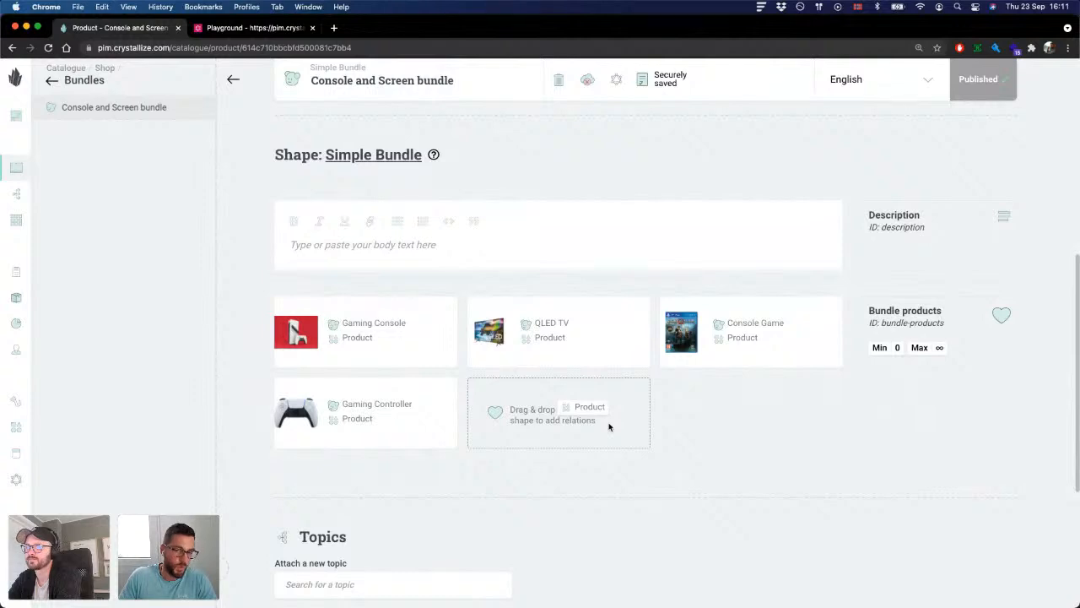
scroll(579, 361, "down", 1)
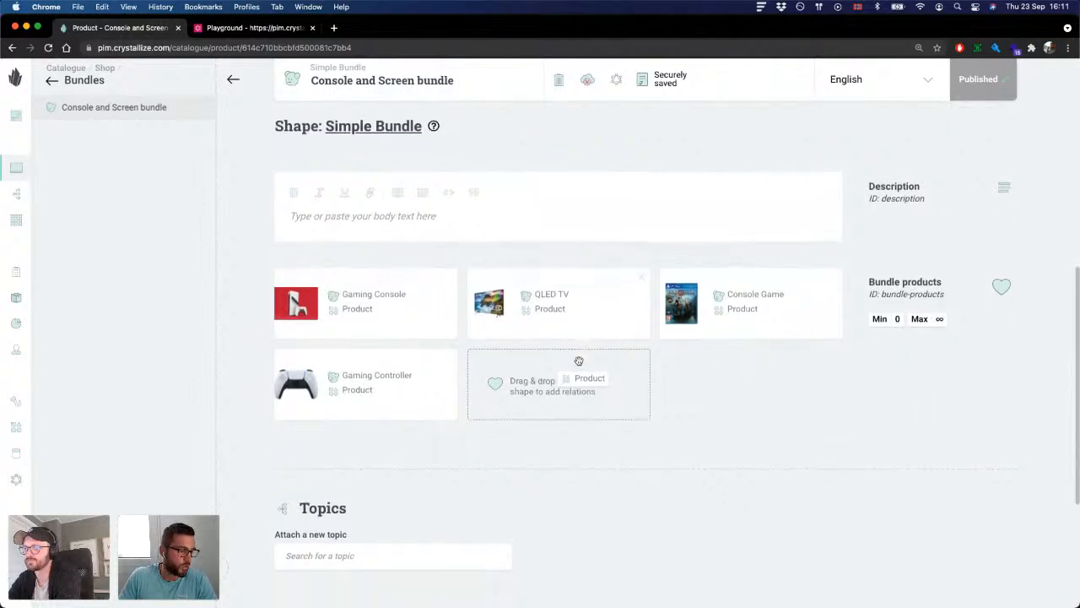
scroll(579, 364, "up", 2)
scroll(579, 364, "up", 1)
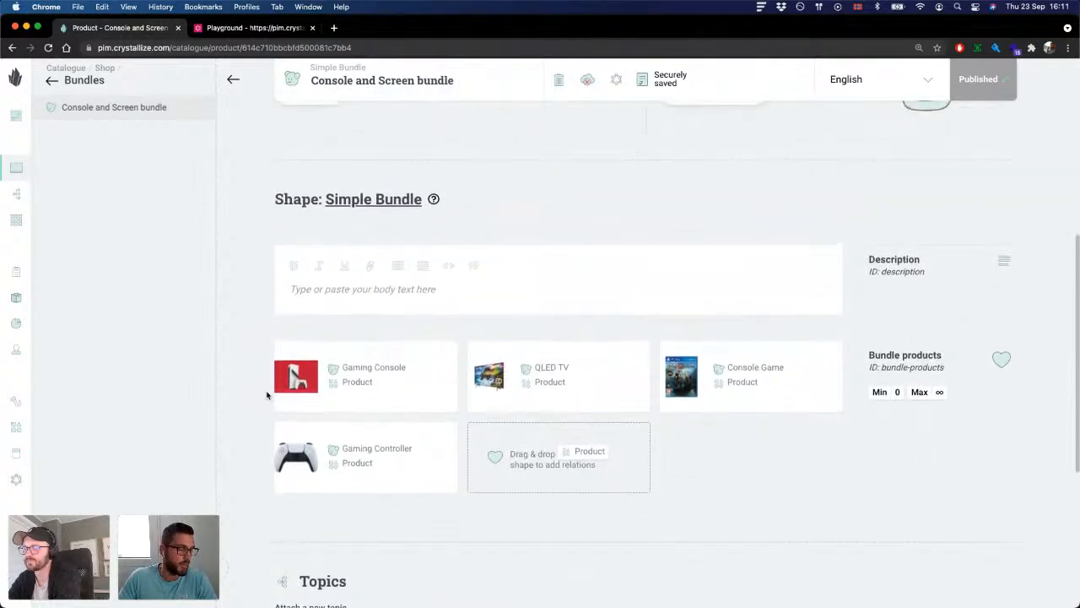
scroll(335, 381, "up", 2)
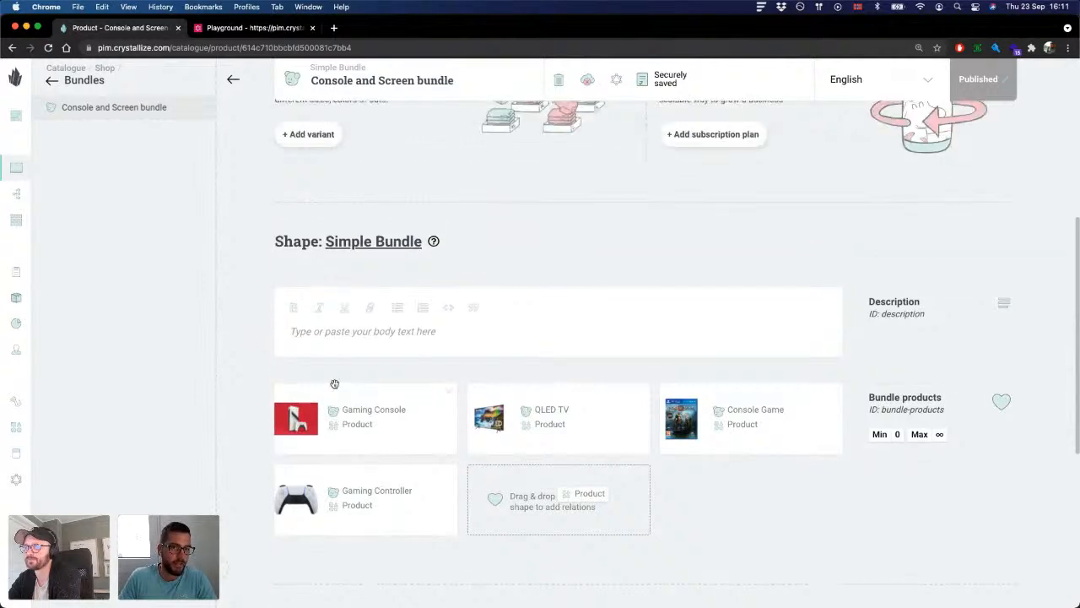
scroll(355, 383, "down", 3)
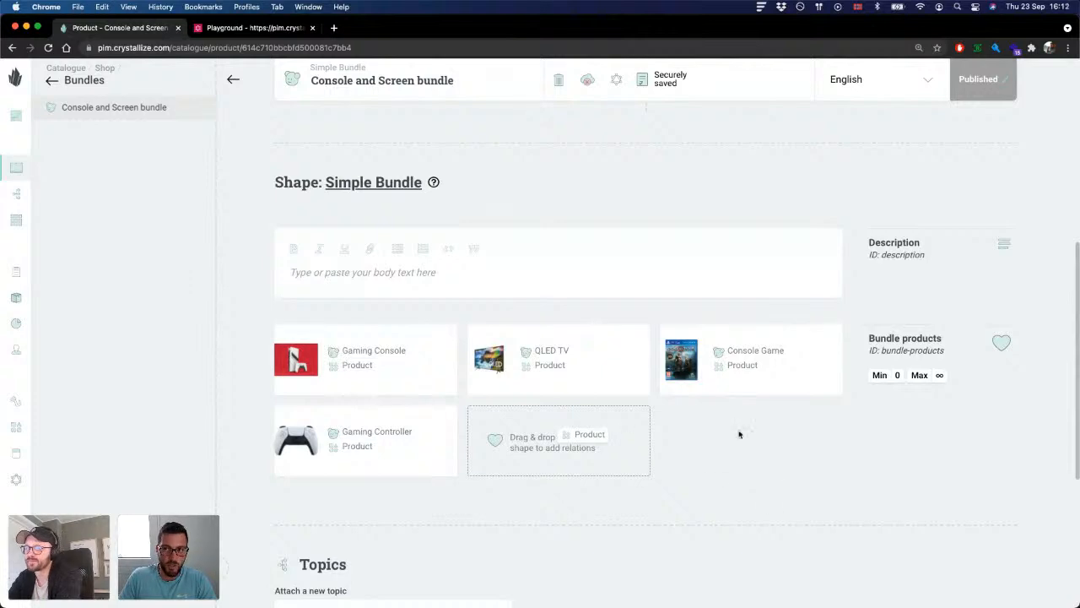
Step: Inspect the catalogue API response for the Console and Screen bundle, including its bundle-products item relations, and return to the product editor
left_click(617, 80)
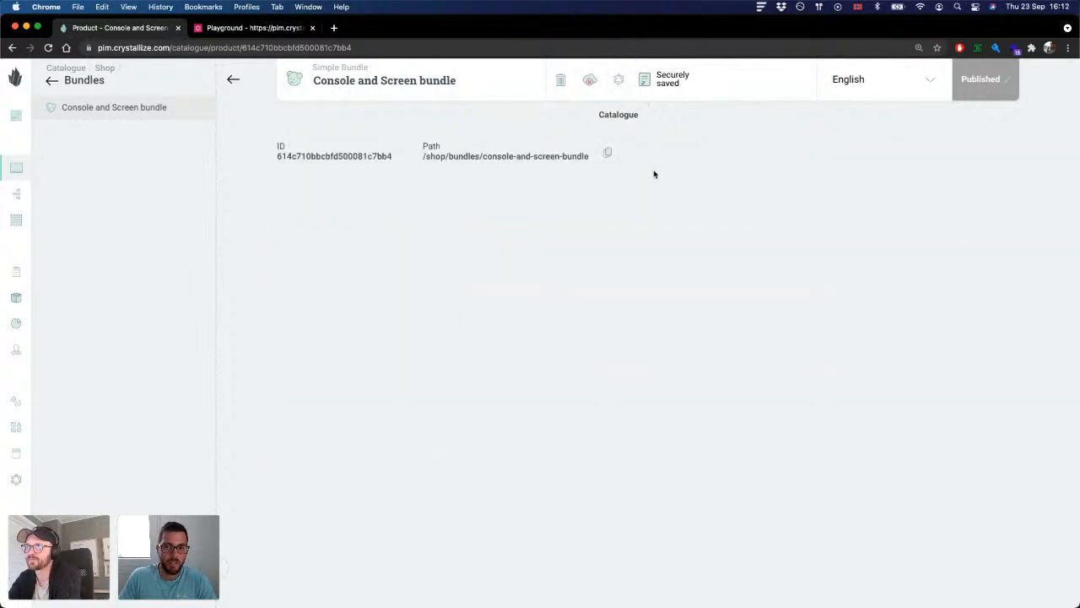
scroll(784, 290, "down", 5)
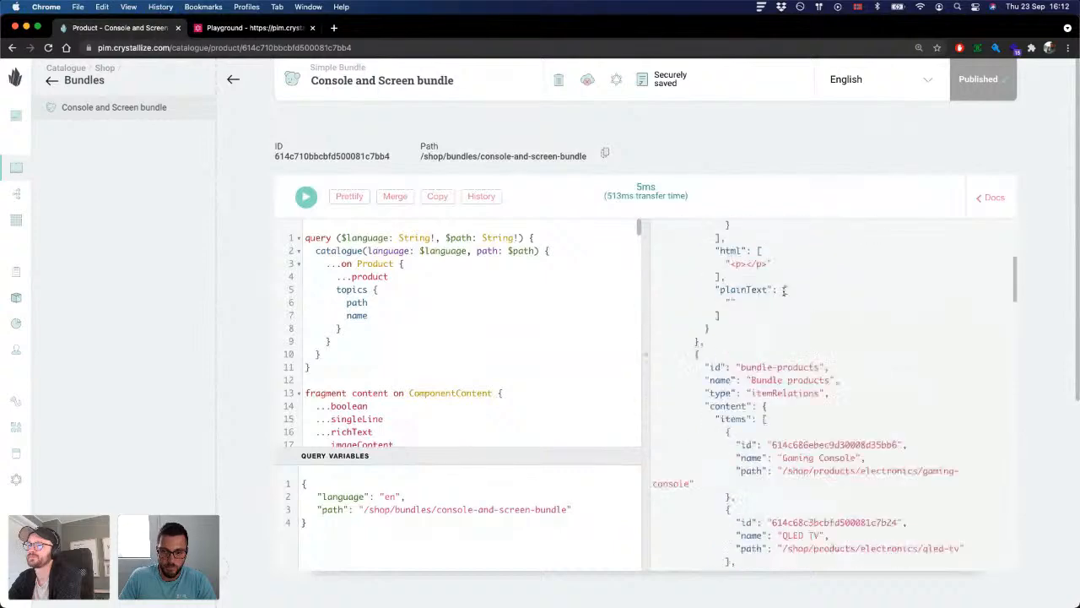
scroll(784, 290, "down", 15)
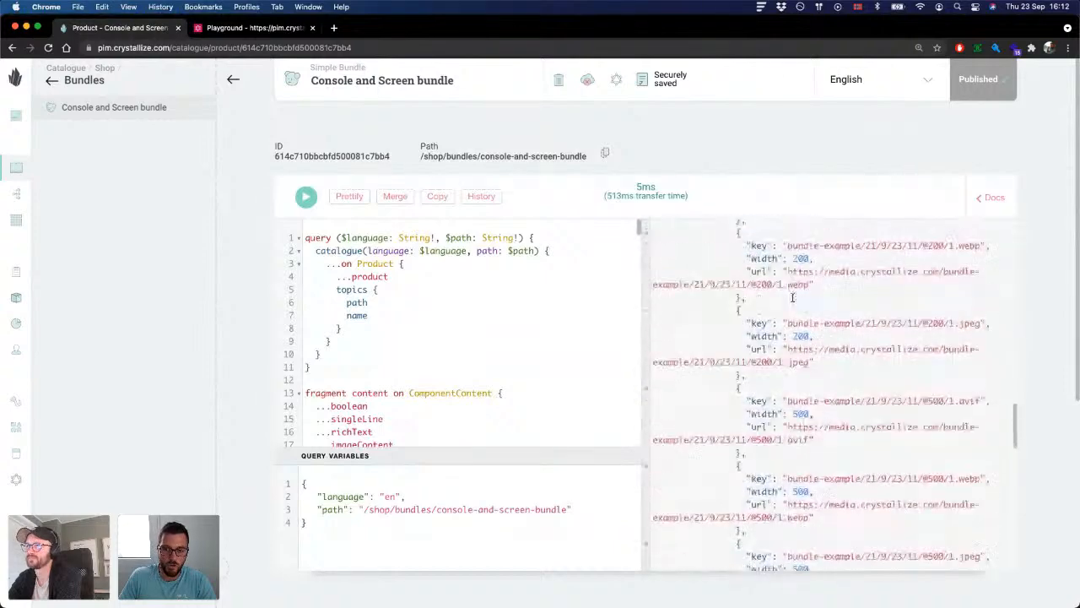
scroll(792, 297, "down", 10)
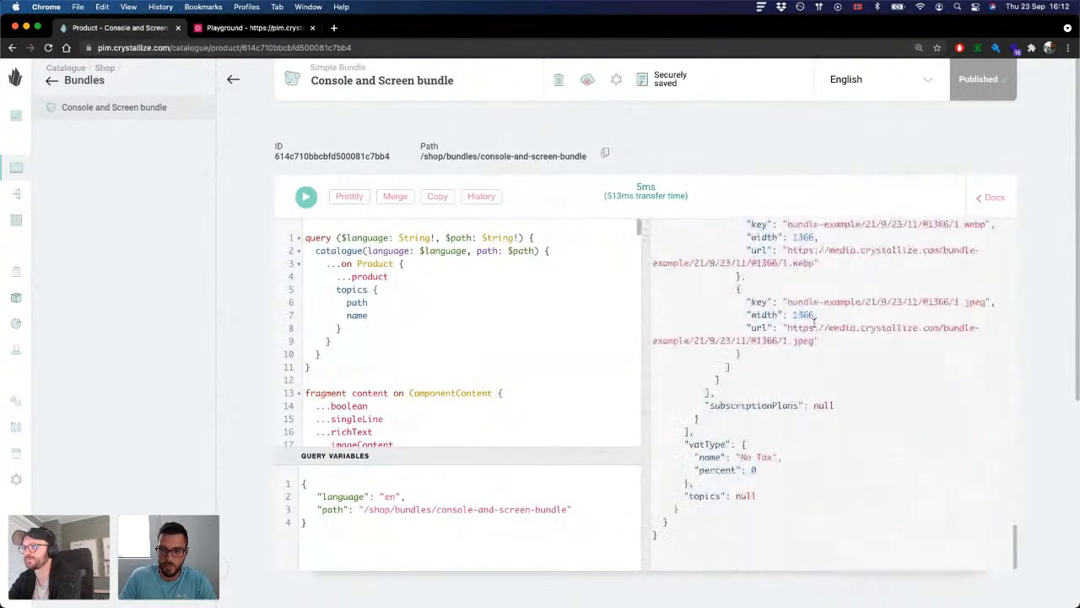
scroll(815, 317, "down", 3)
scroll(814, 320, "up", 10)
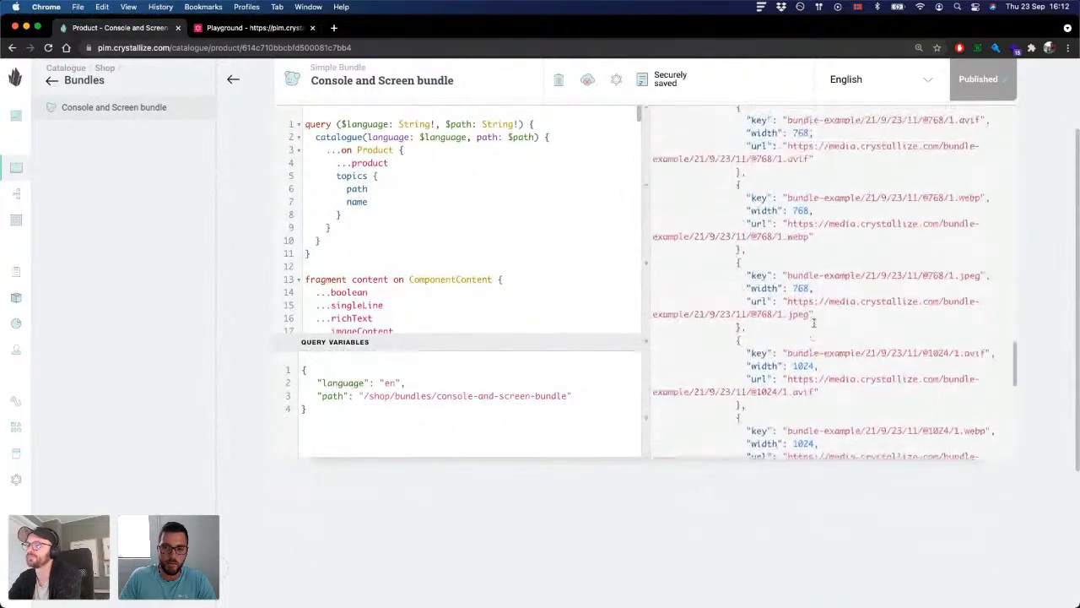
scroll(814, 323, "up", 2)
left_click(615, 84)
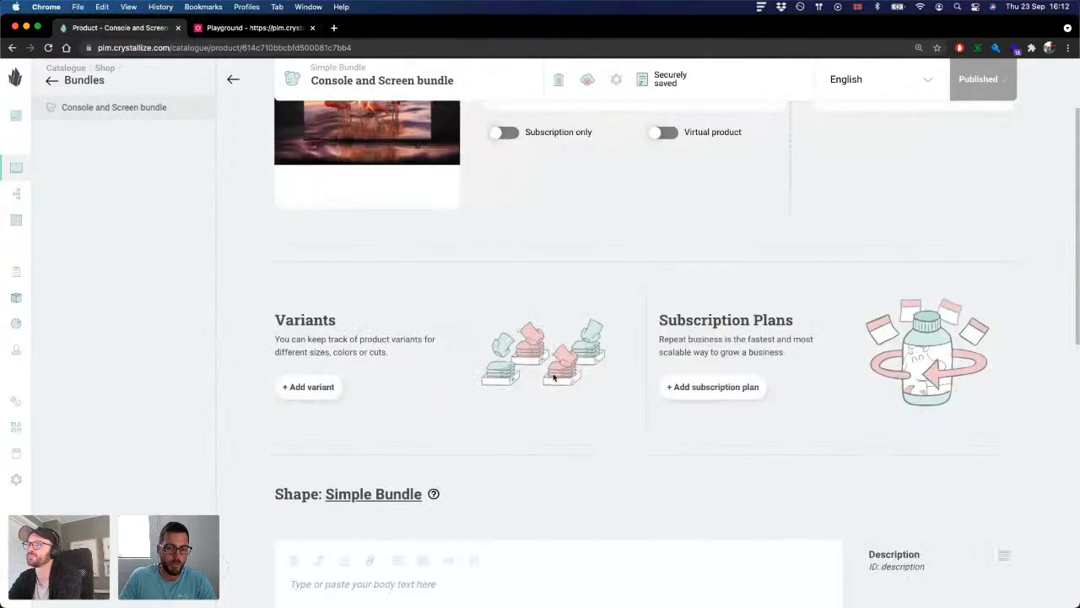
Step: Review the Description and Bundle products components once more in the product editor
scroll(554, 378, "down", 5)
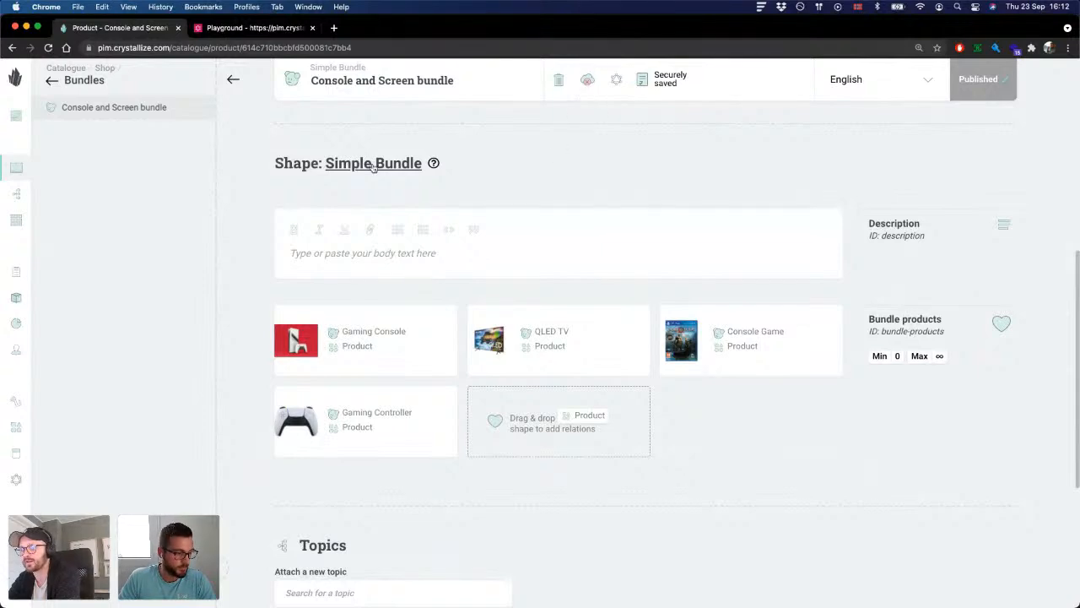
scroll(531, 228, "up", 1)
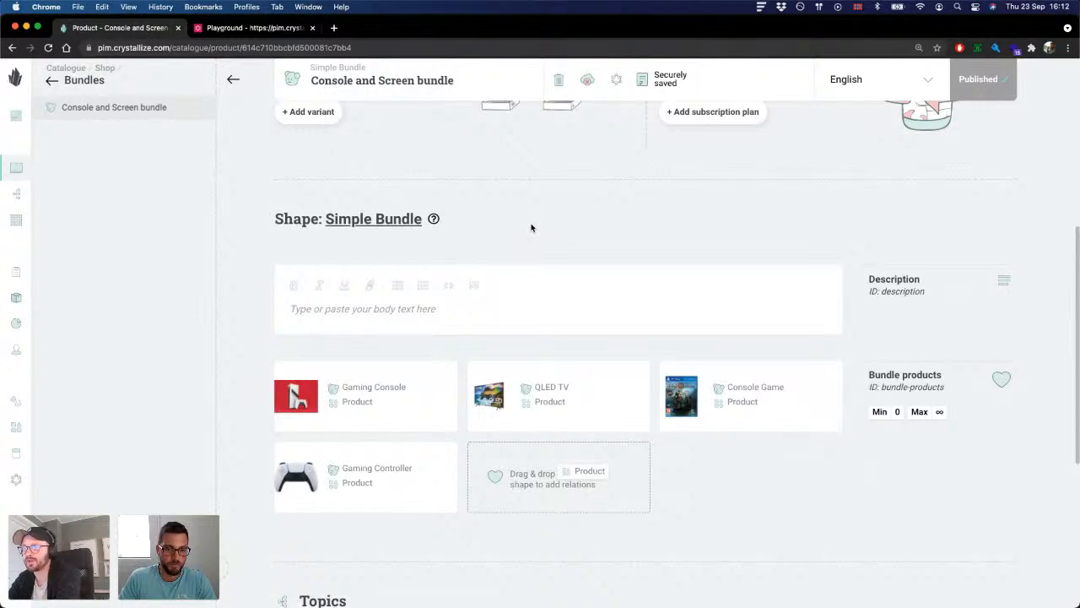
scroll(532, 228, "down", 1)
scroll(531, 228, "up", 1)
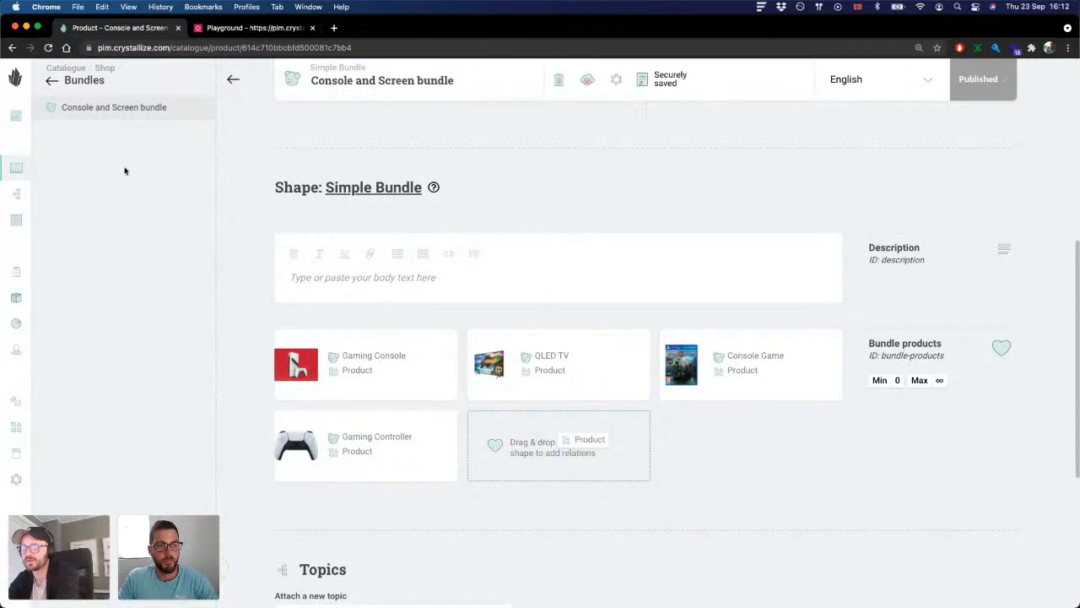
Step: Start a new product inside the Bundles folder of the Shop catalogue
left_click(75, 577)
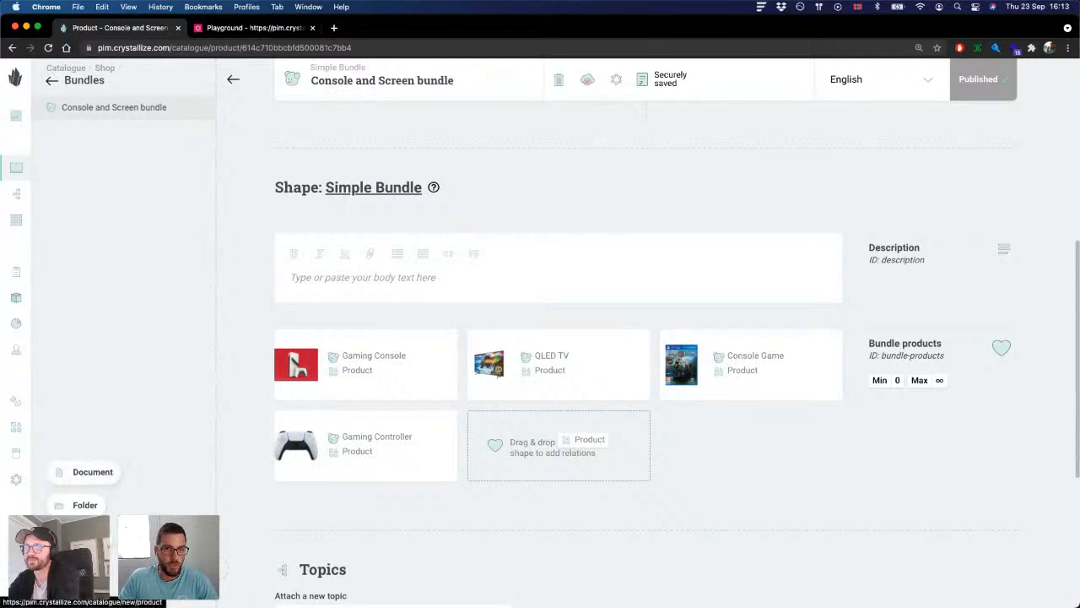
left_click(85, 538)
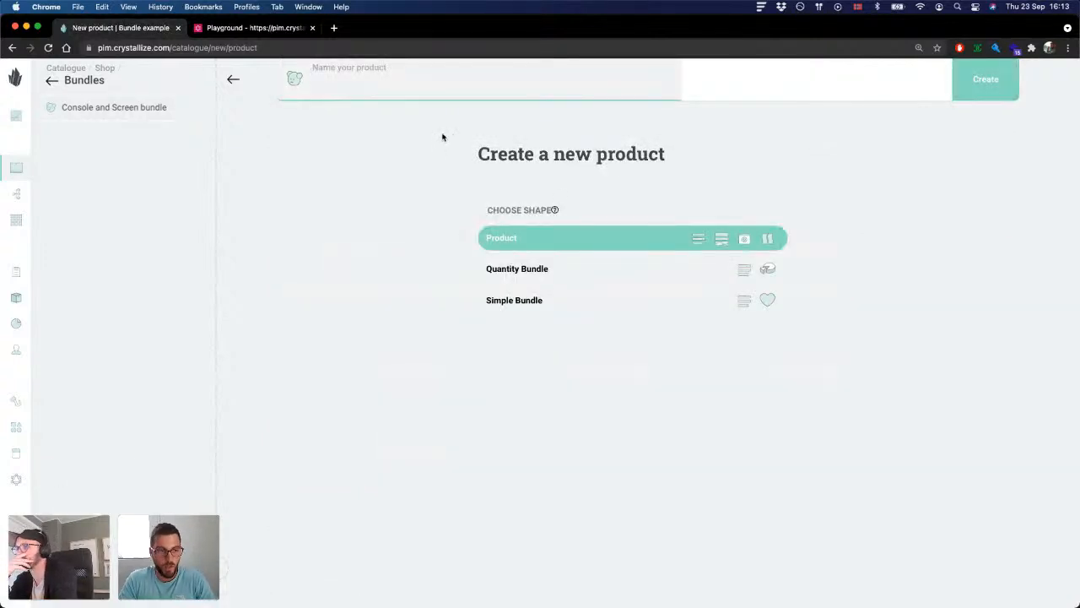
type("Beauty b")
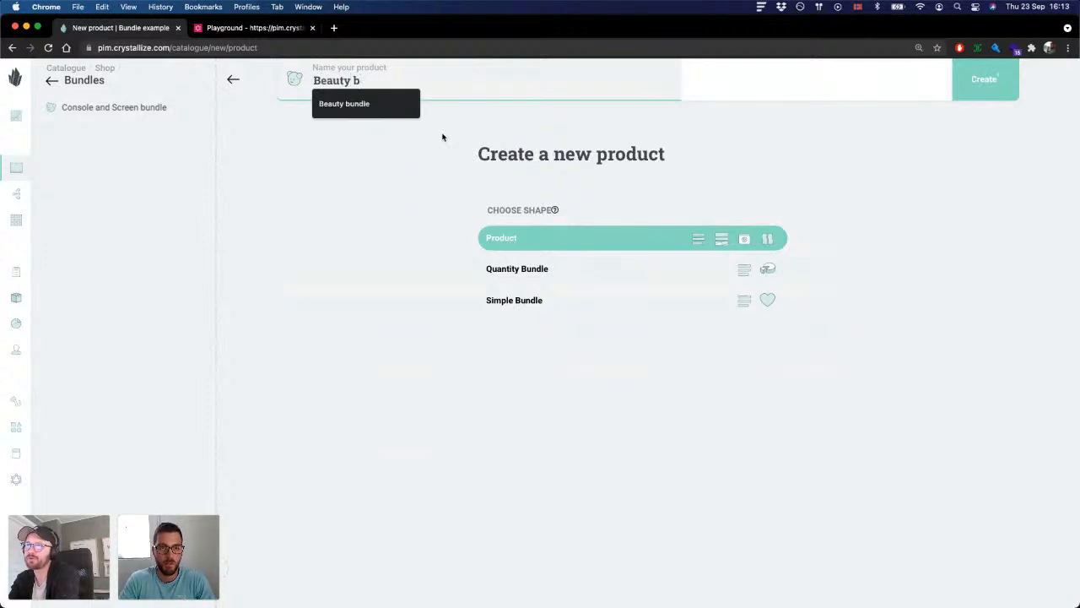
key("Down")
key("Return")
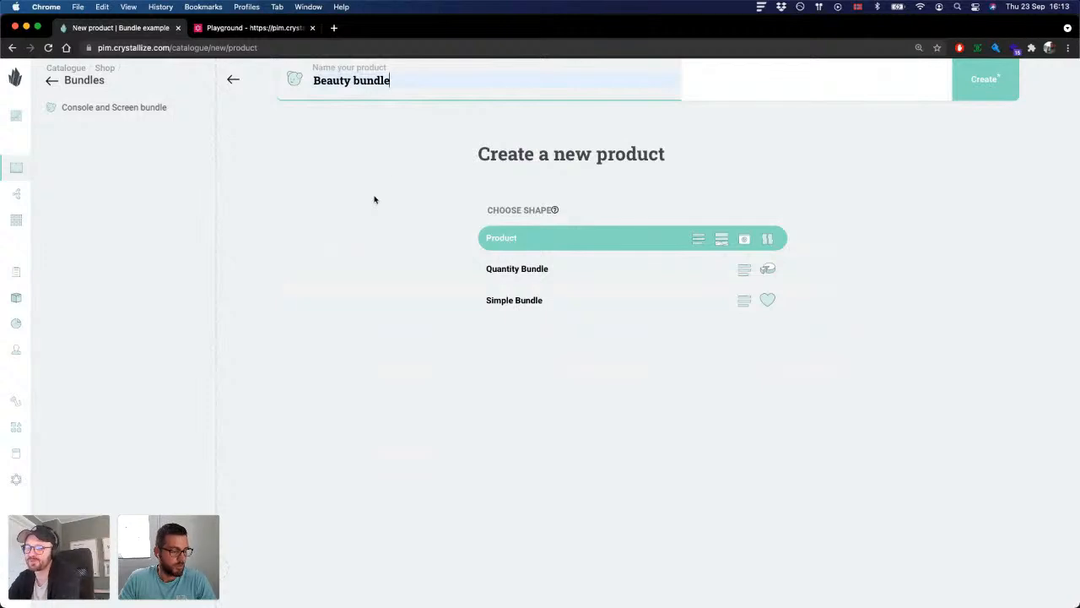
key("super+a")
key("BackSpace")
Step: Name the new product "Console bundle" and create it with the Quantity Bundle shape
type("C")
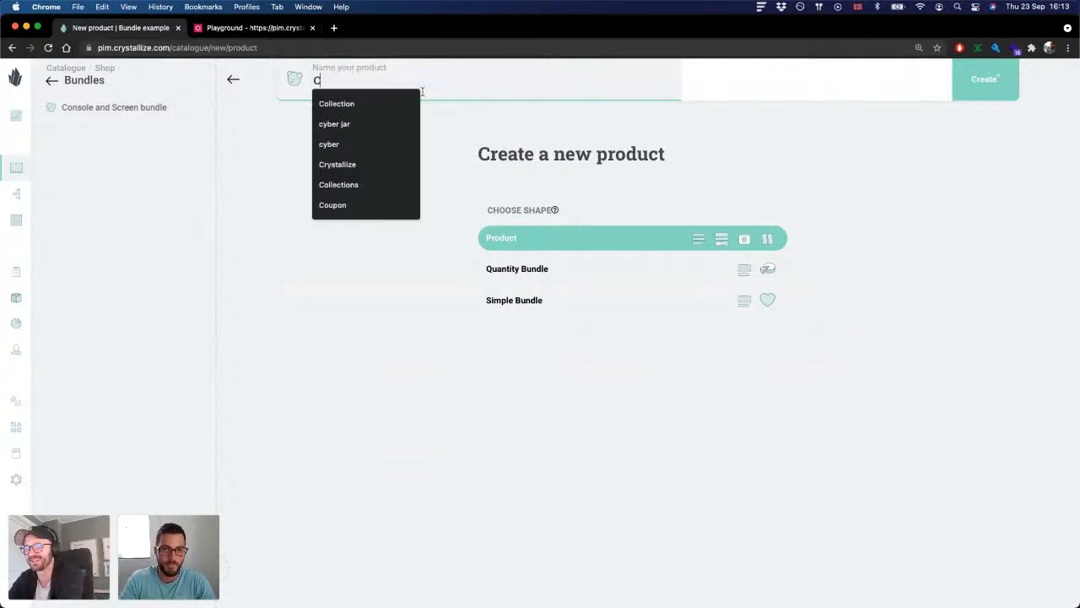
type("onsole bundle")
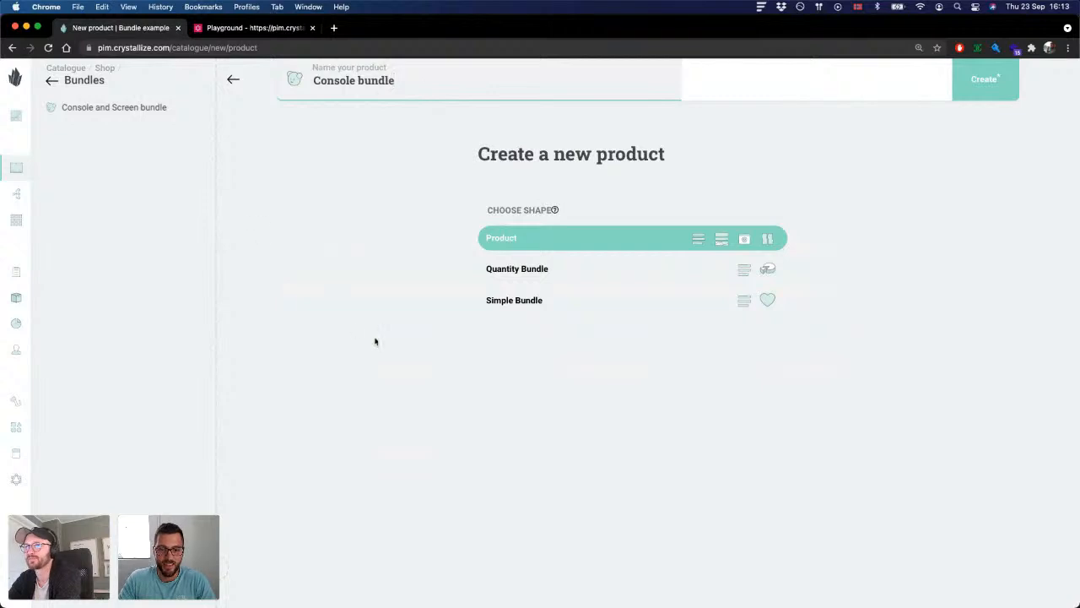
left_click(376, 341)
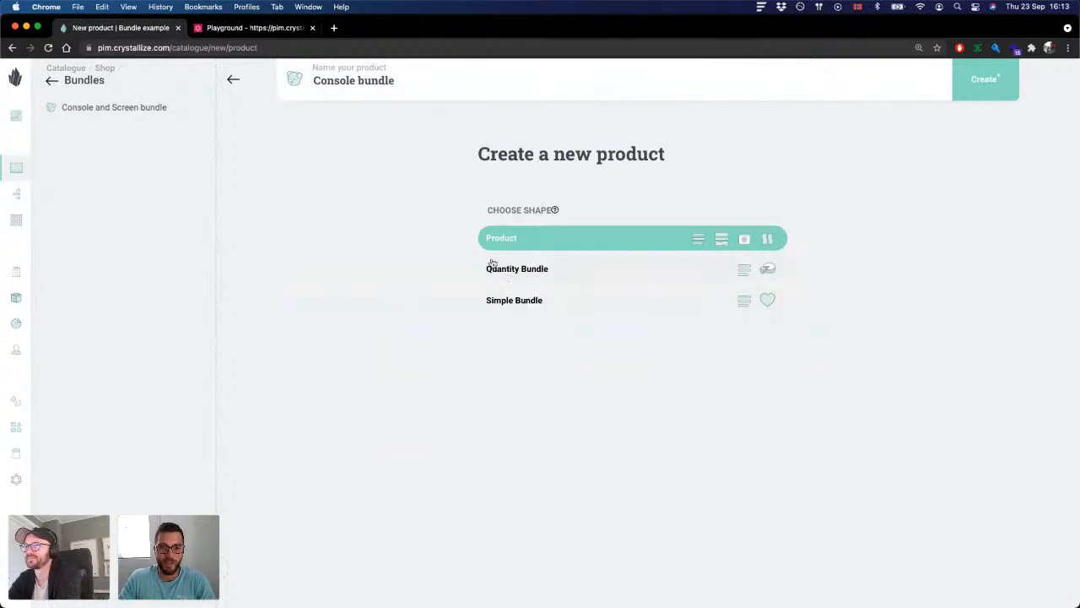
left_click(529, 274)
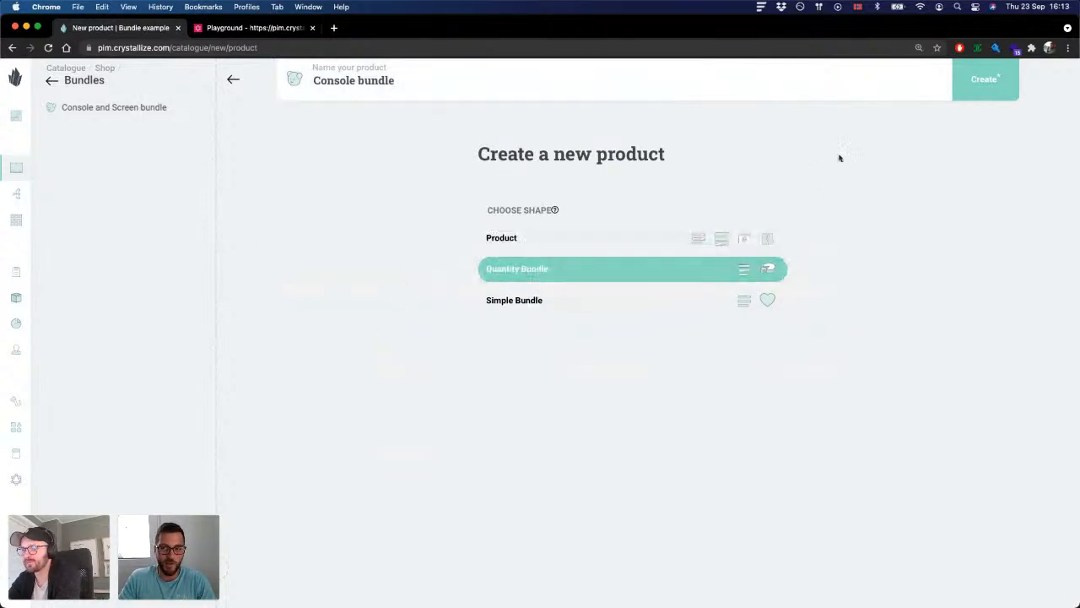
left_click(976, 96)
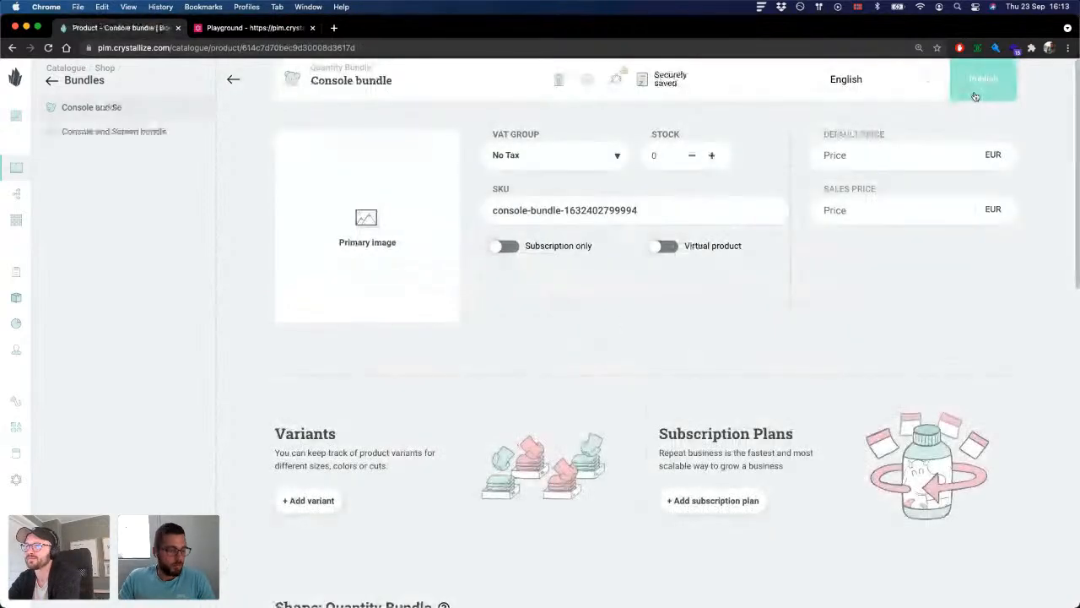
key("super+Tab")
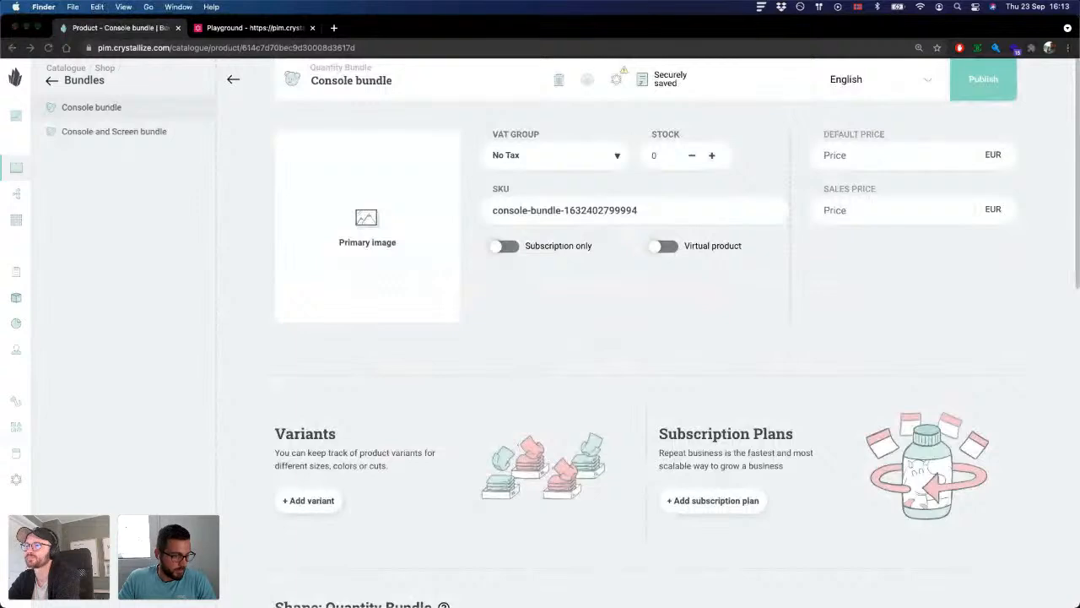
scroll(523, 245, "down", 1)
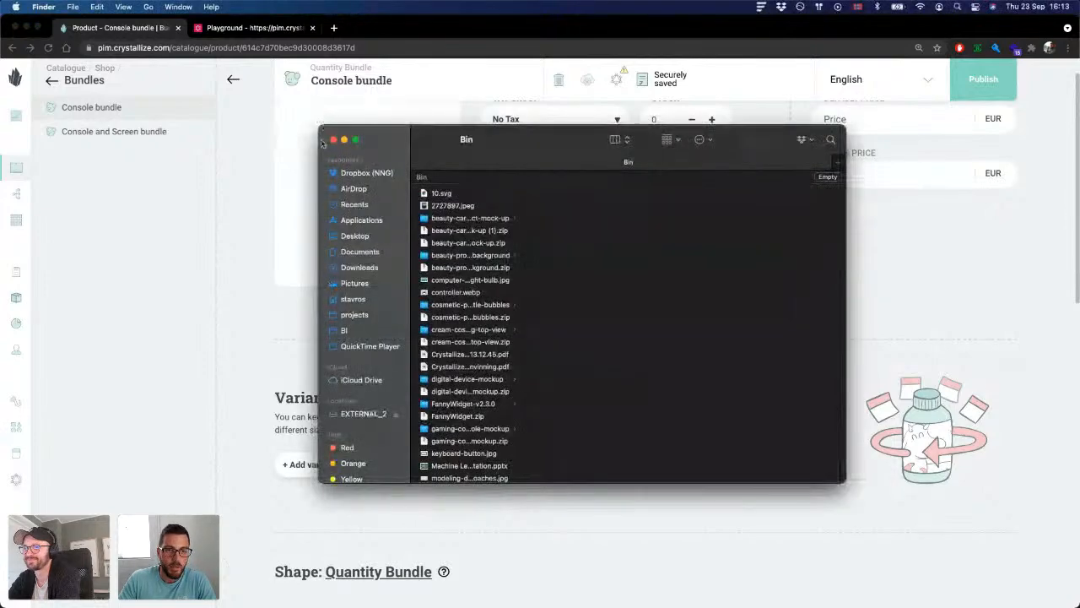
left_click(329, 139)
left_click(629, 313)
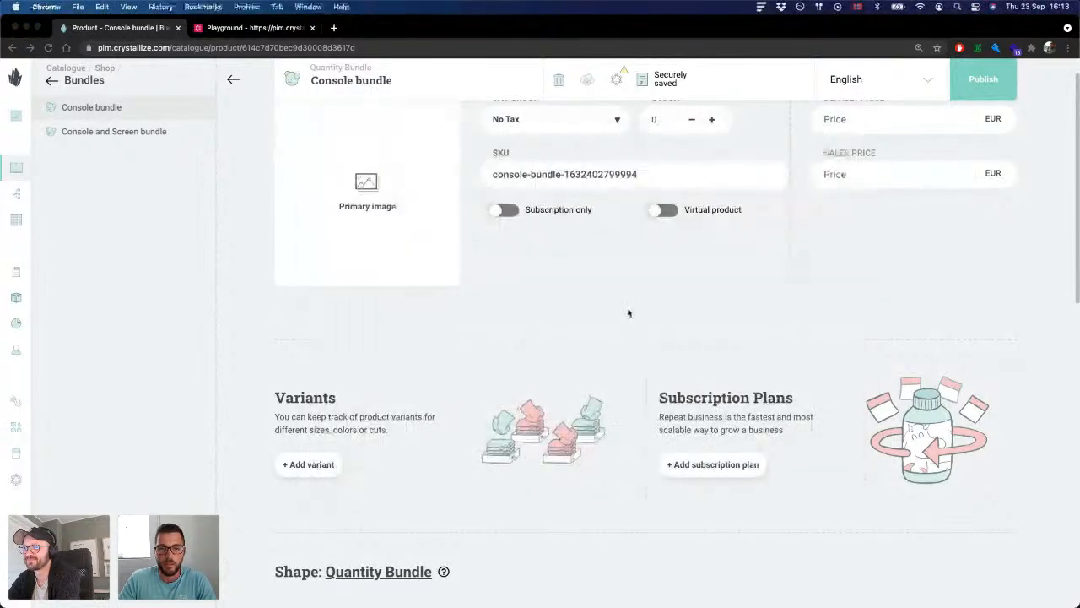
Step: Add a first Bundle products entry in the Console bundle's Quantity Bundle shape content
scroll(552, 289, "down", 5)
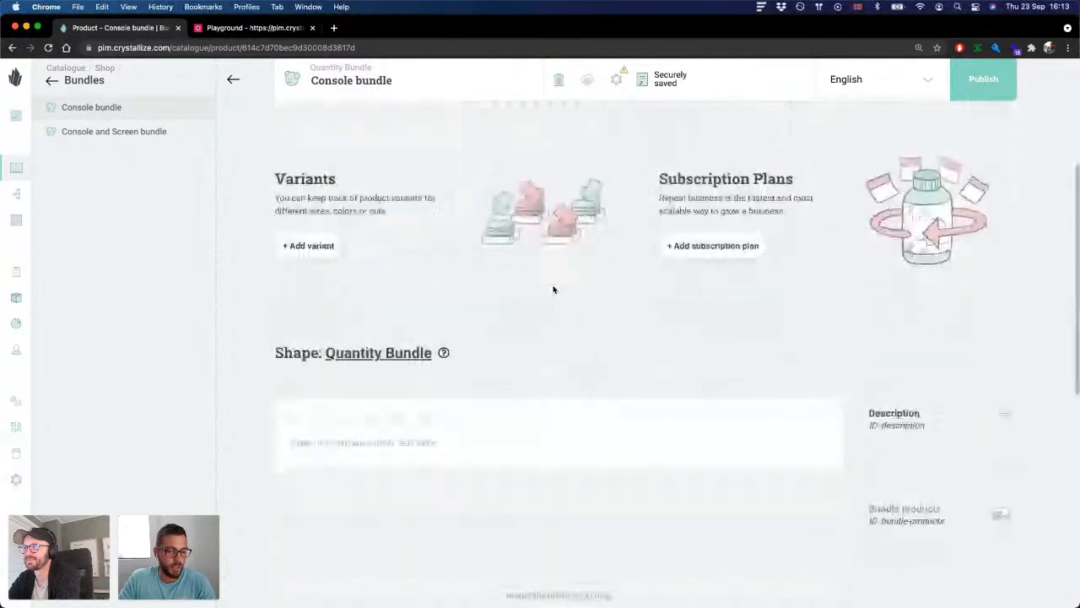
scroll(552, 290, "down", 5)
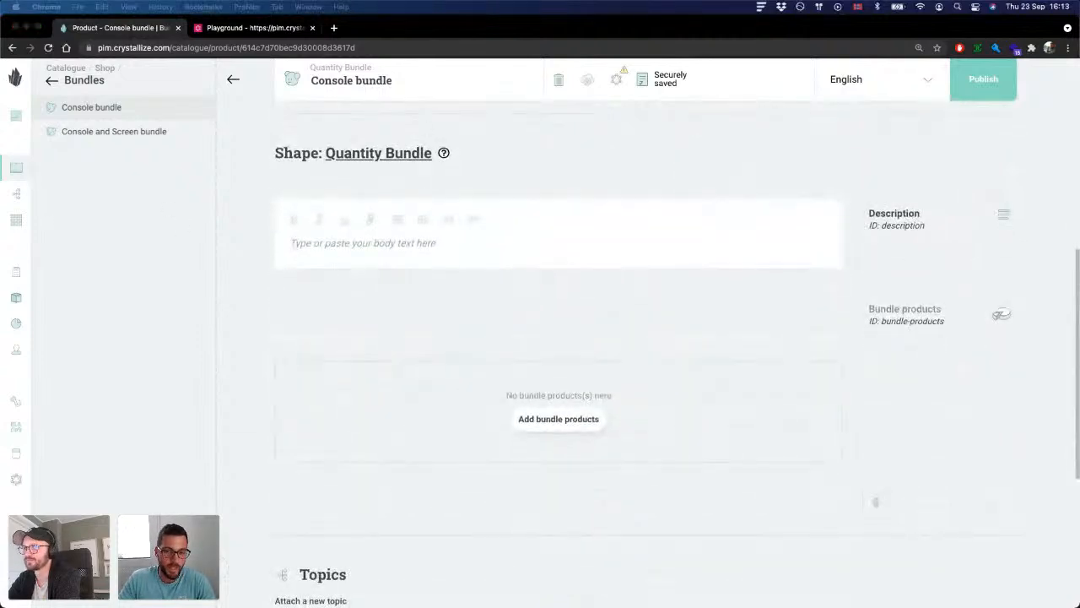
scroll(506, 312, "down", 1)
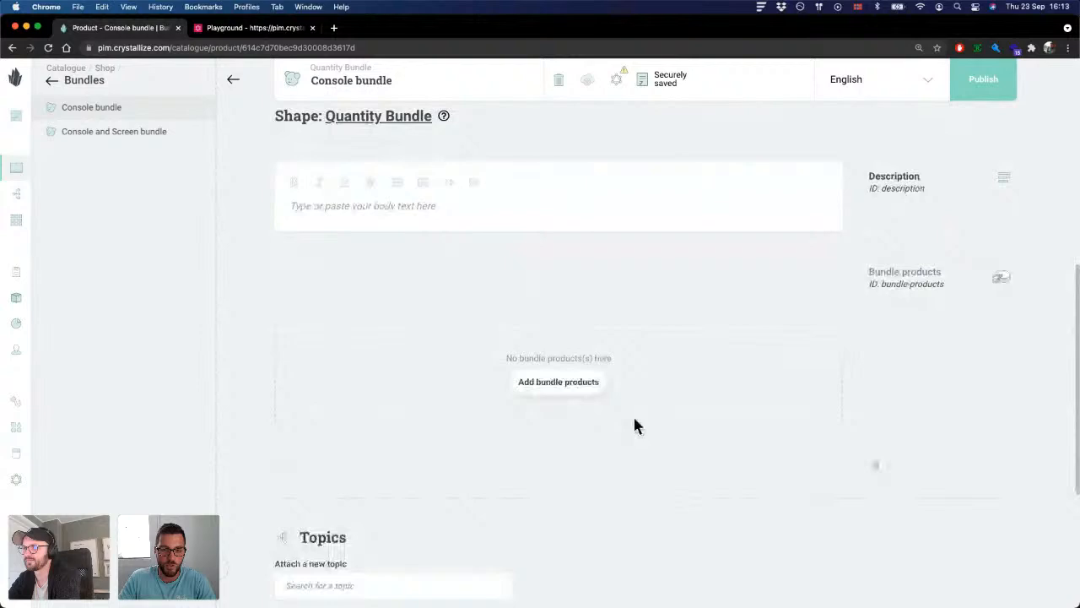
left_click(579, 386)
scroll(878, 287, "down", 1)
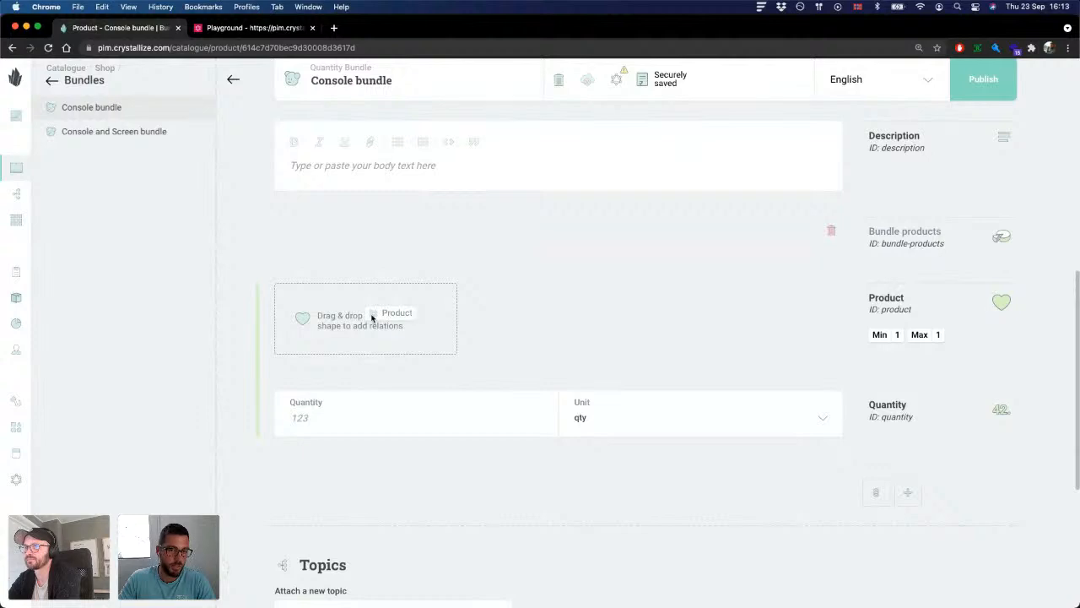
Step: Relate the Gaming Console from the Shop's Products > Electronics folder as the first bundle entry's product
scroll(414, 329, "down", 1)
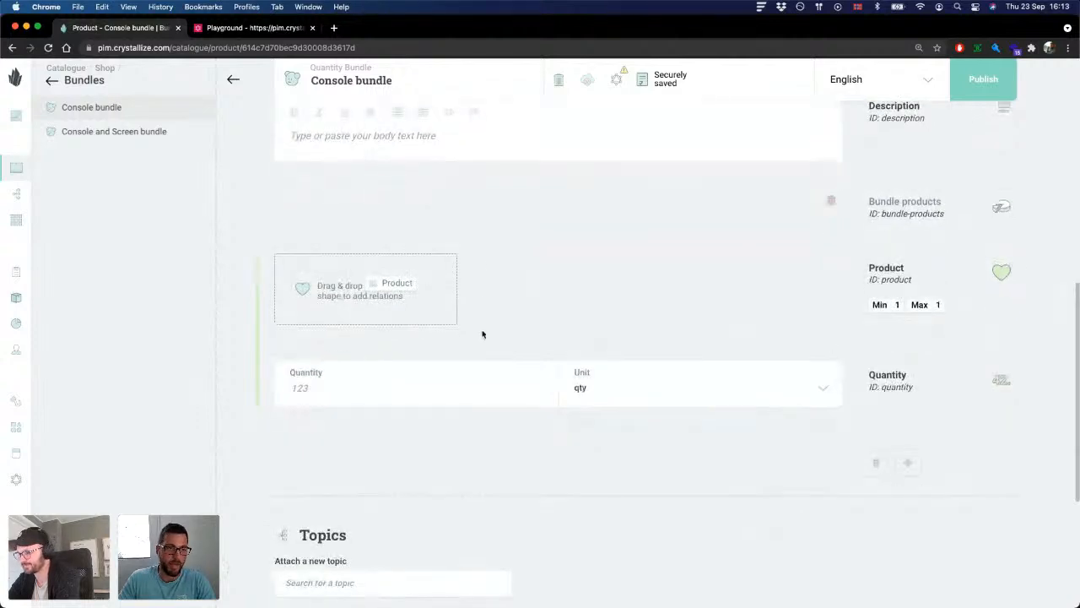
left_click(53, 82)
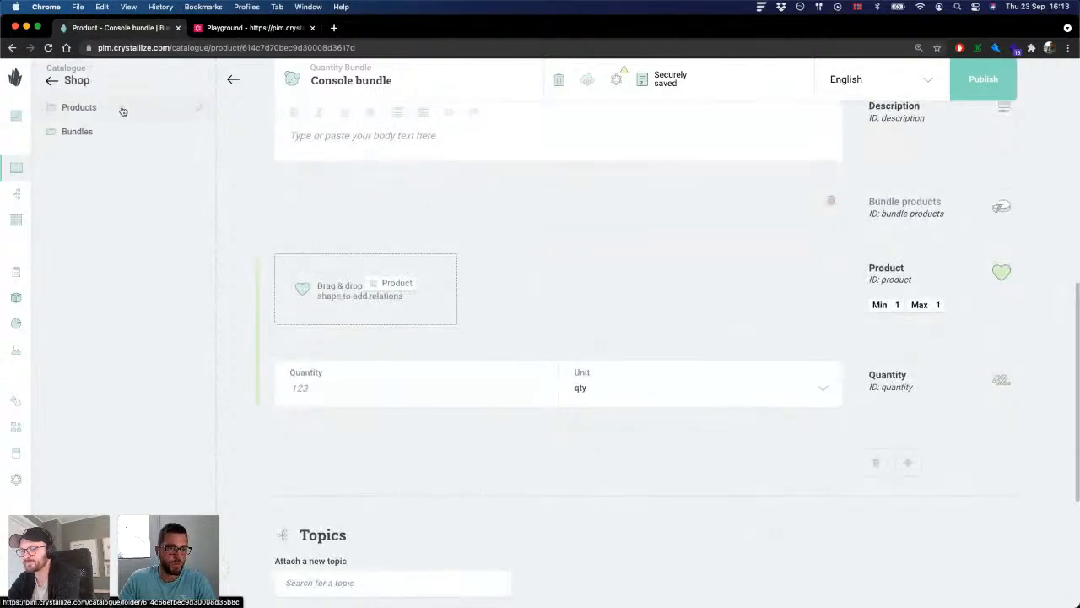
left_click(123, 111)
left_click(103, 109)
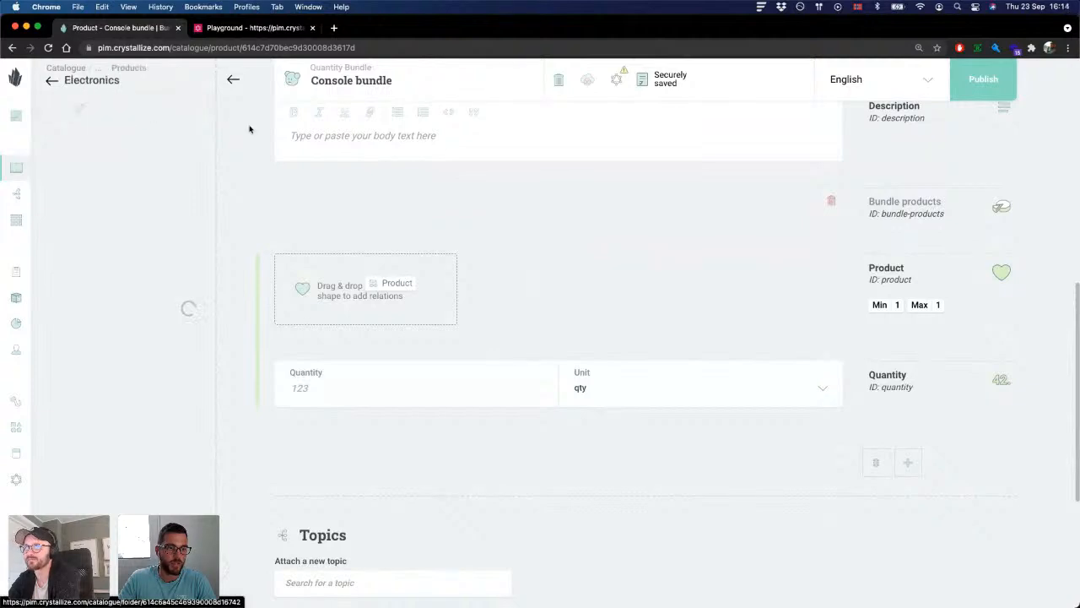
scroll(337, 211, "down", 1)
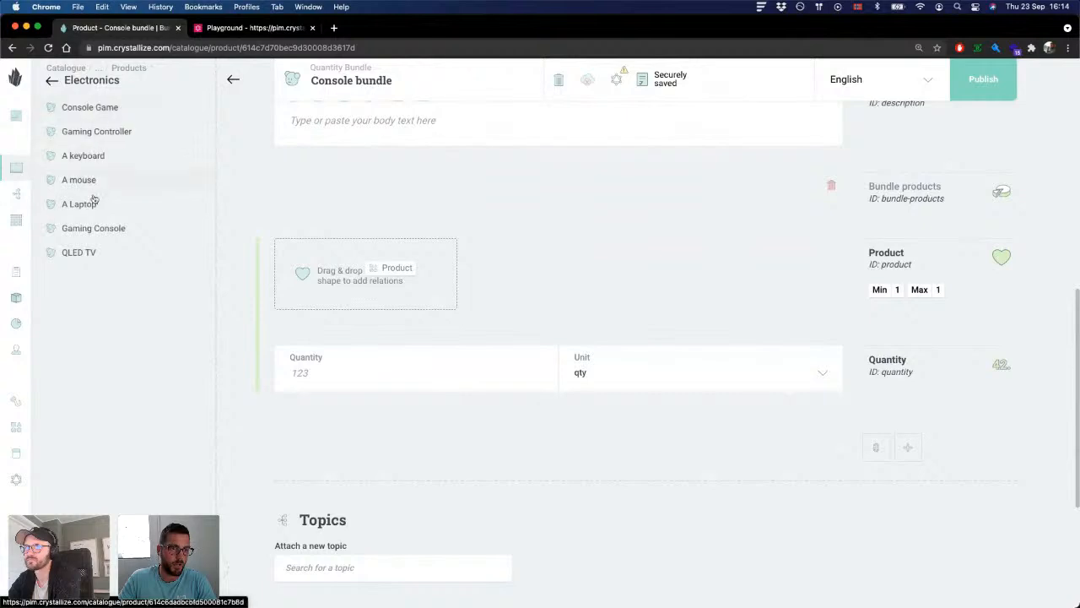
left_click_drag(89, 228, 424, 272)
Step: Set the Gaming Console entry's quantity to 1, keeping qty as its unit
left_click(291, 374)
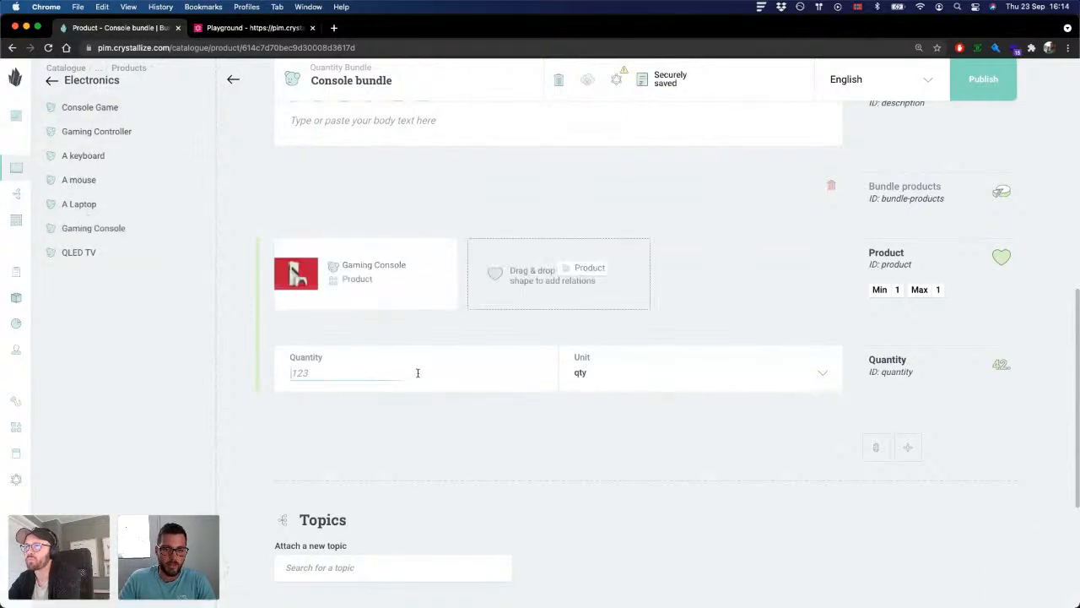
left_click(673, 374)
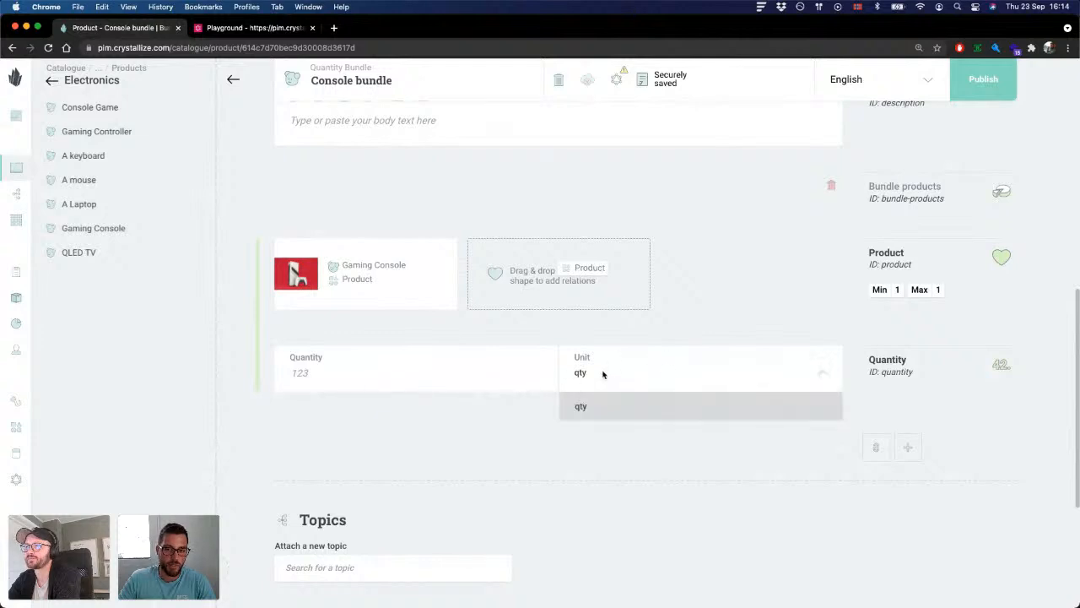
left_click(396, 368)
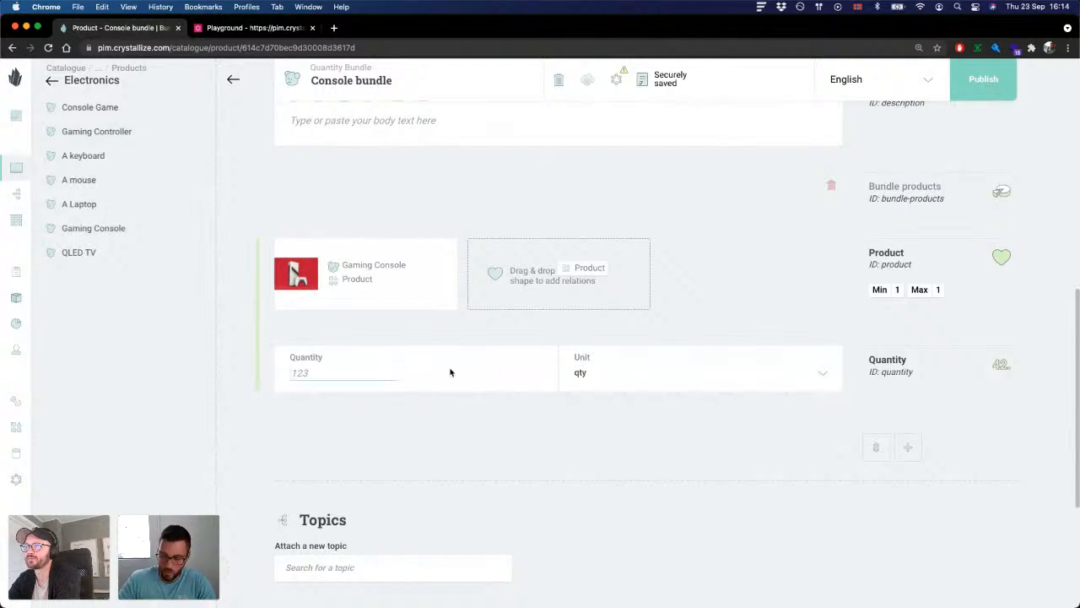
type("1")
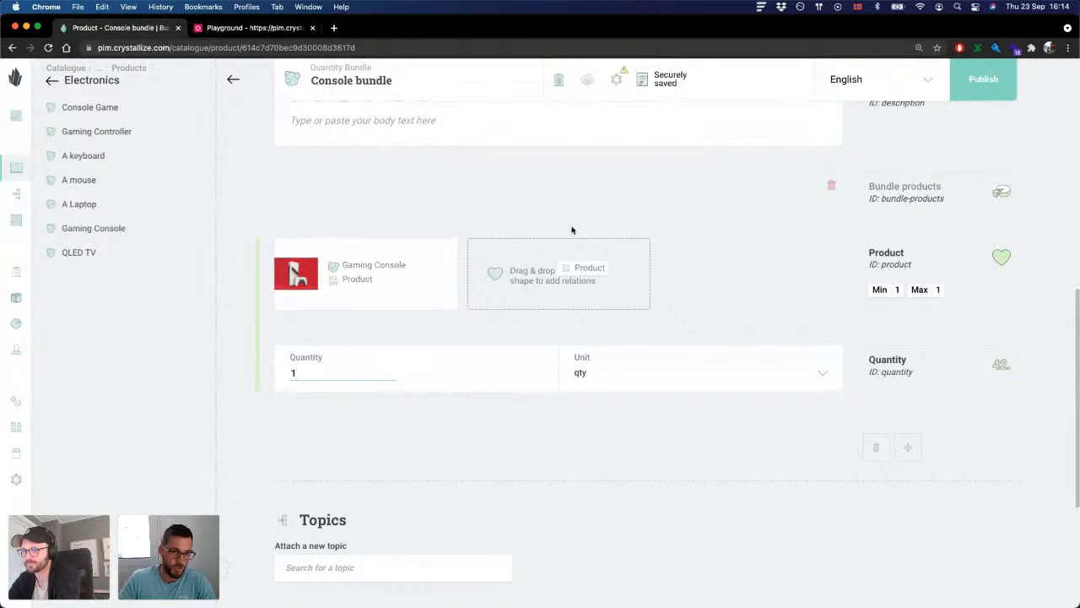
left_click(620, 200)
Step: Add a second Bundle products entry and relate the Gaming Controller from Electronics as its product
scroll(616, 236, "down", 1)
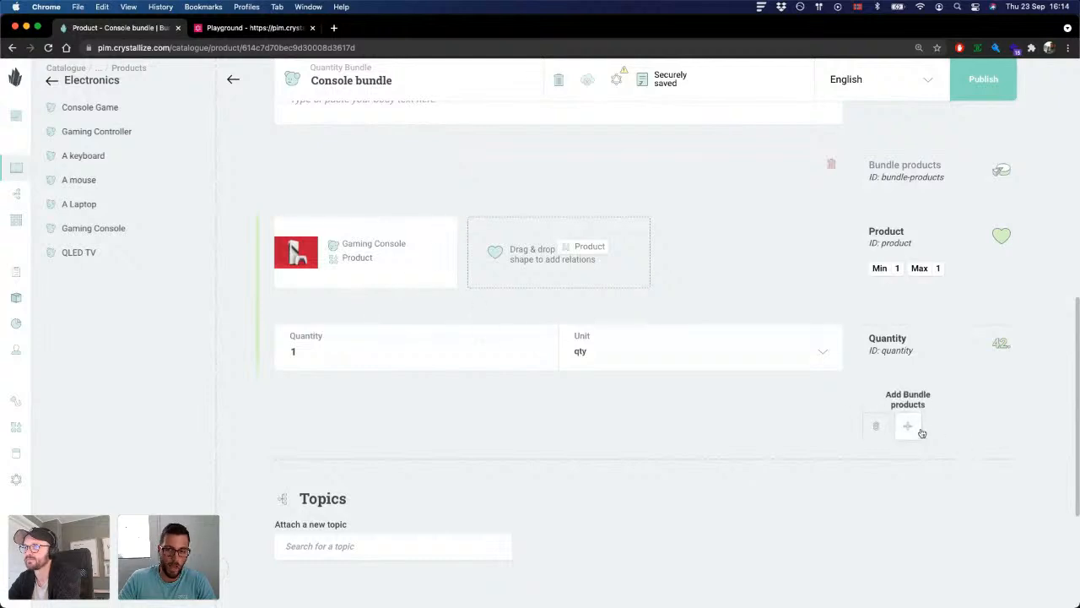
scroll(742, 331, "down", 1)
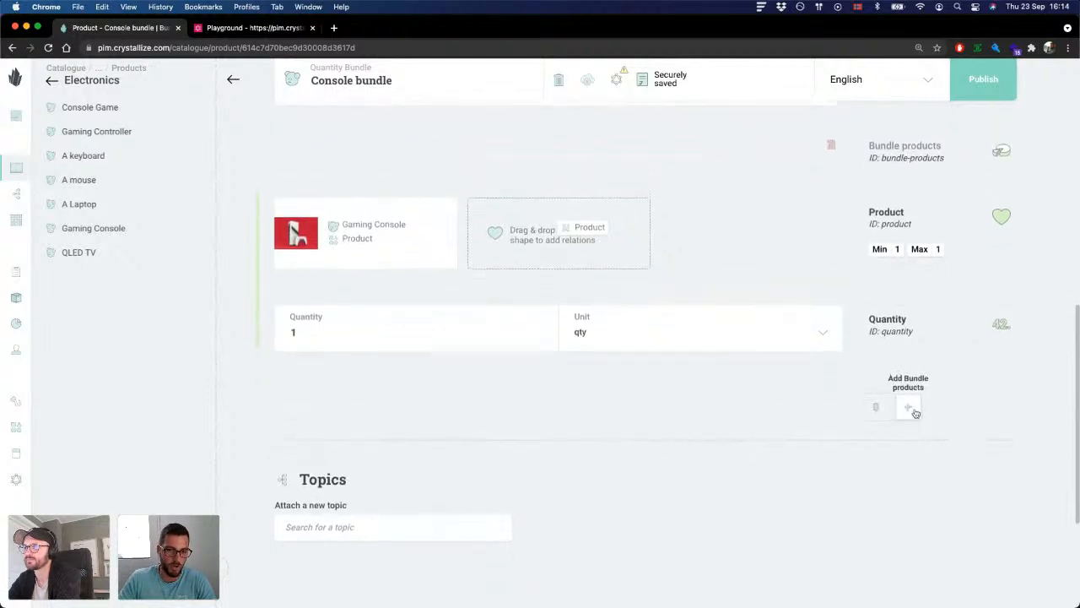
left_click(907, 405)
scroll(625, 329, "down", 2)
scroll(601, 277, "down", 3)
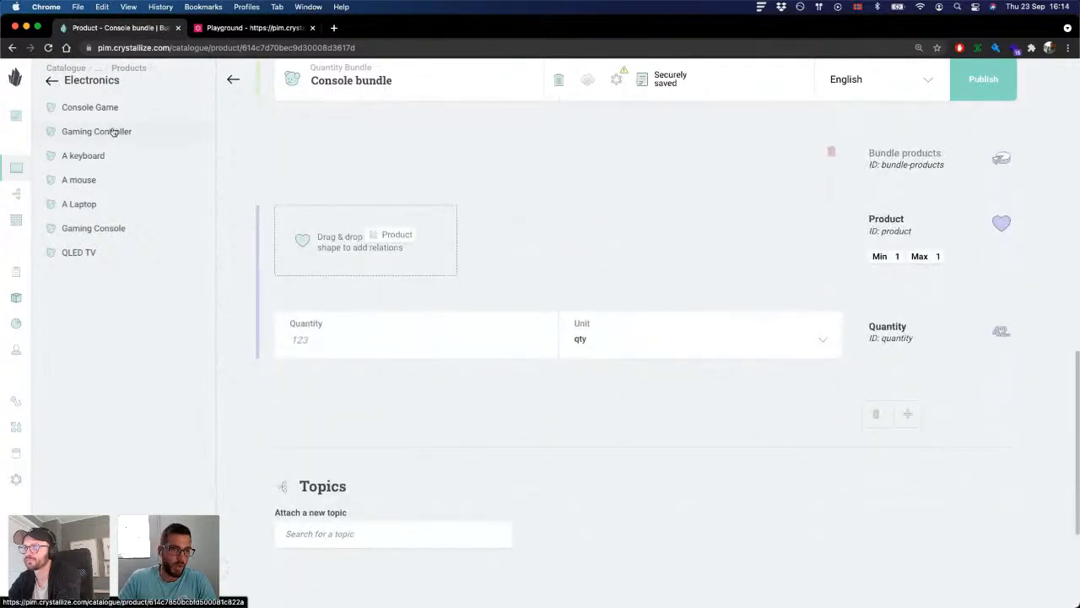
left_click_drag(98, 135, 362, 233)
Step: Set the Gaming Controller entry's quantity to 2
left_click(364, 336)
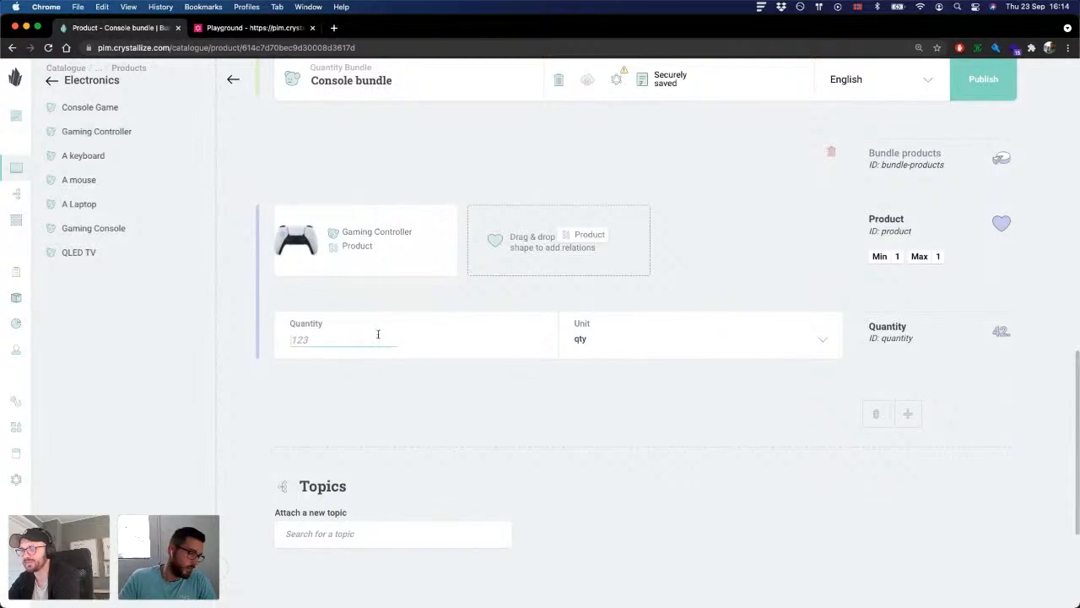
scroll(451, 342, "up", 3)
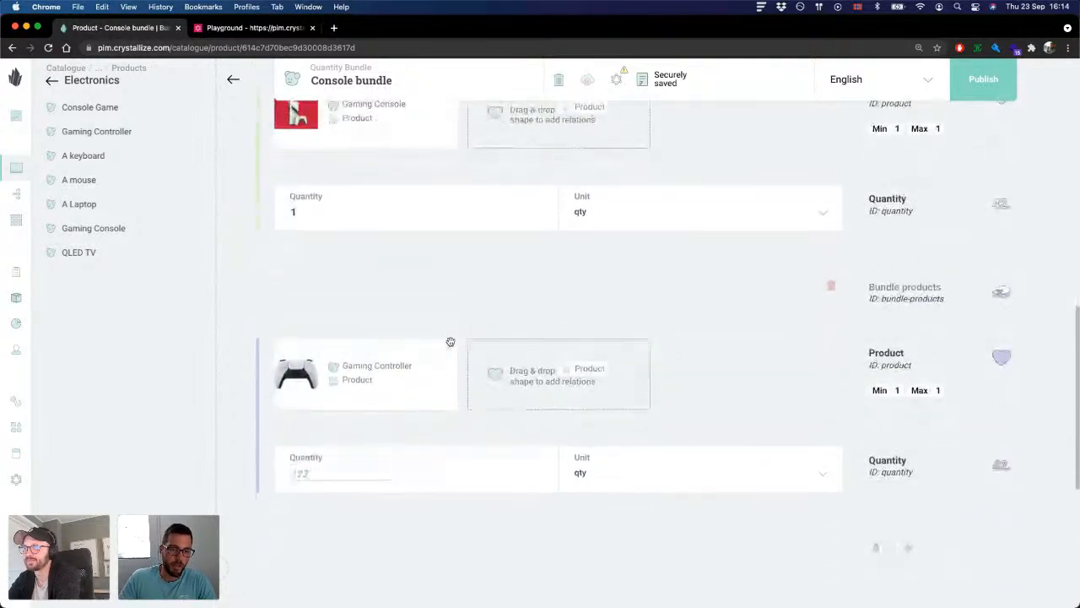
type("2")
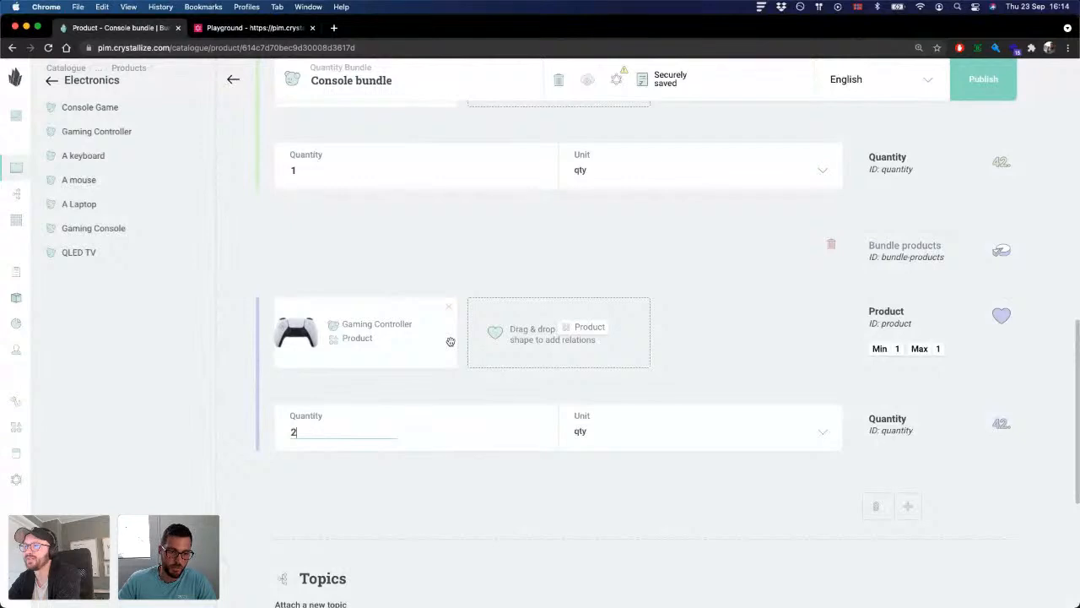
left_click(409, 243)
Step: Review the products and quantities of the Gaming Console and Gaming Controller entries in the bundle
scroll(377, 281, "up", 1)
scroll(377, 281, "up", 2)
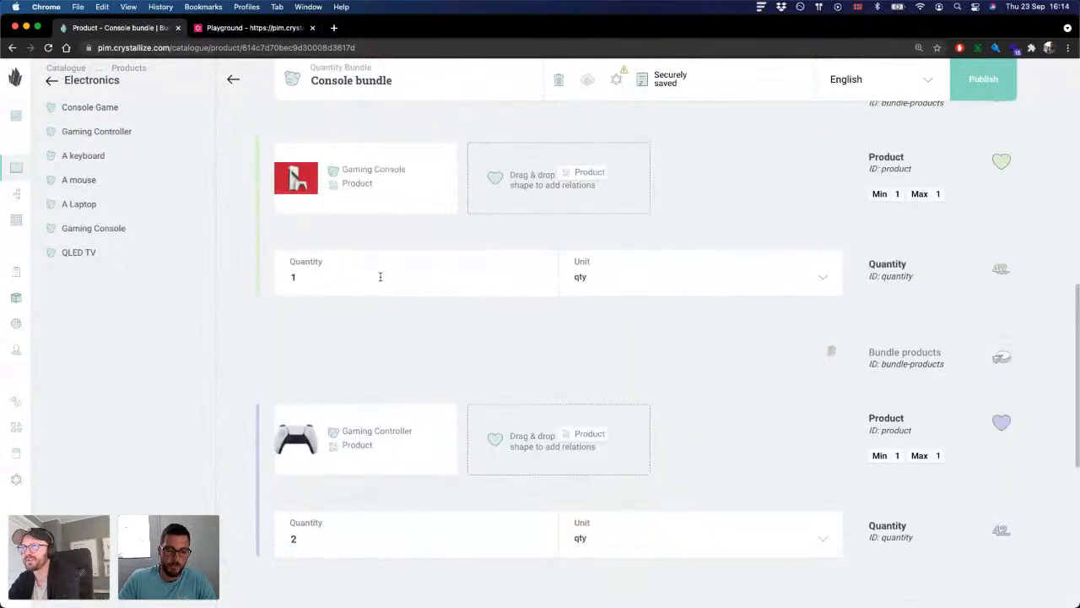
scroll(386, 298, "up", 2)
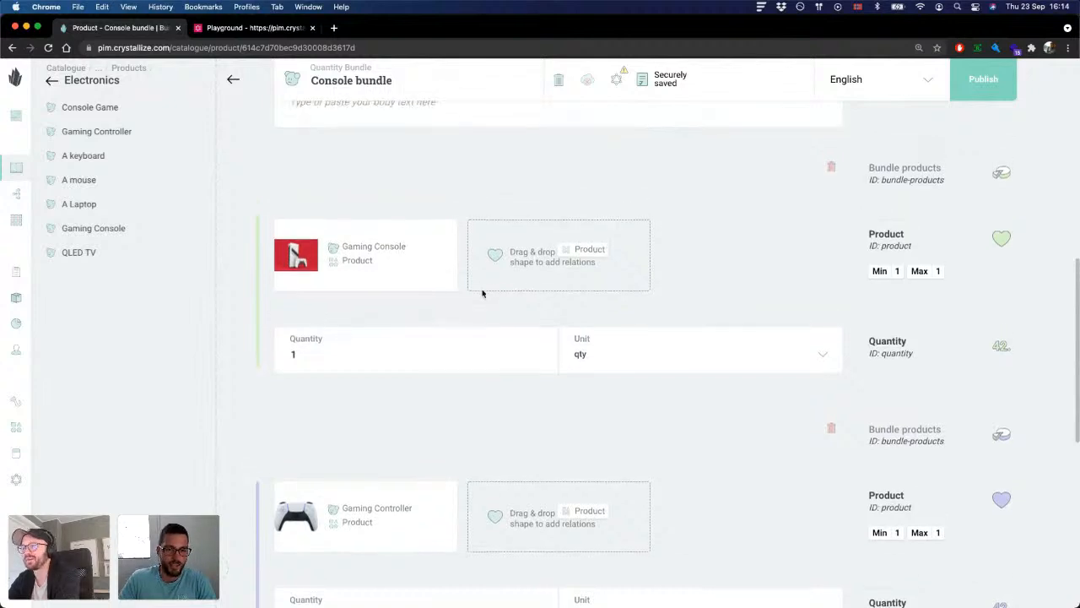
scroll(483, 294, "down", 4)
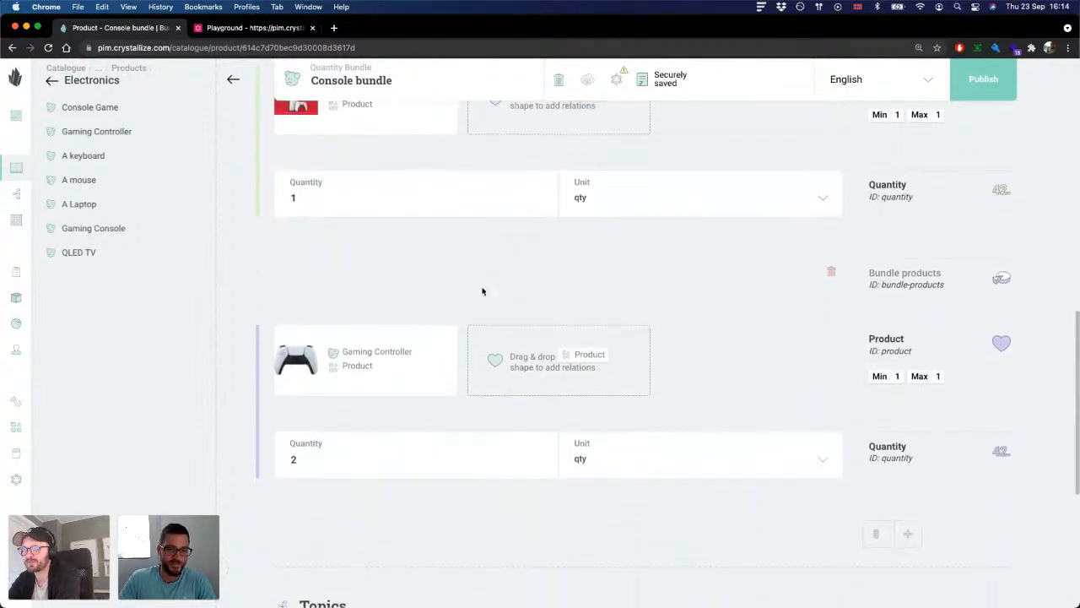
scroll(482, 291, "down", 1)
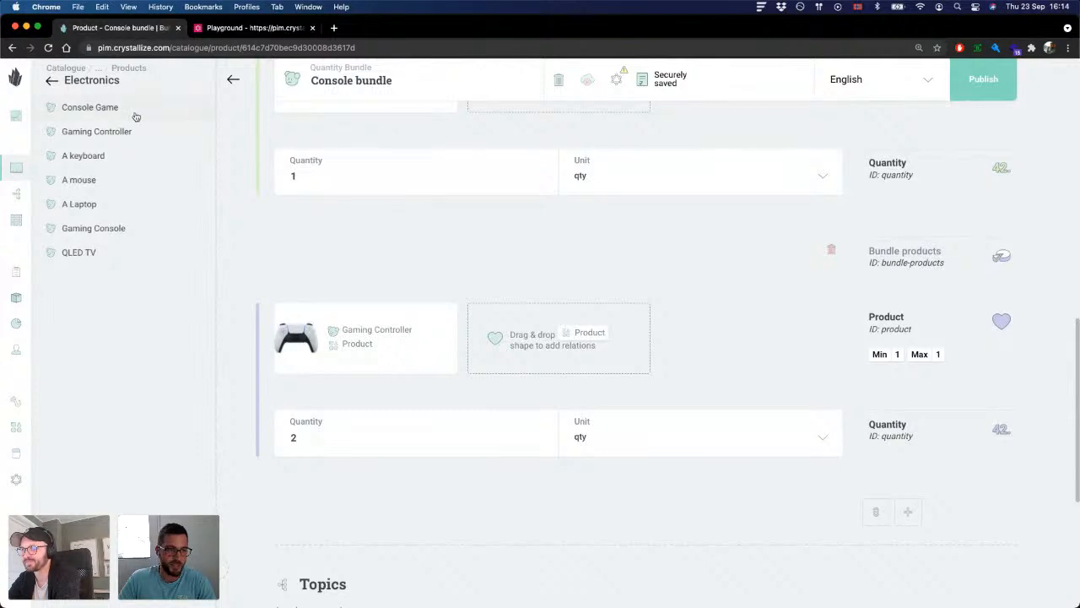
scroll(465, 225, "down", 1)
scroll(473, 213, "up", 3)
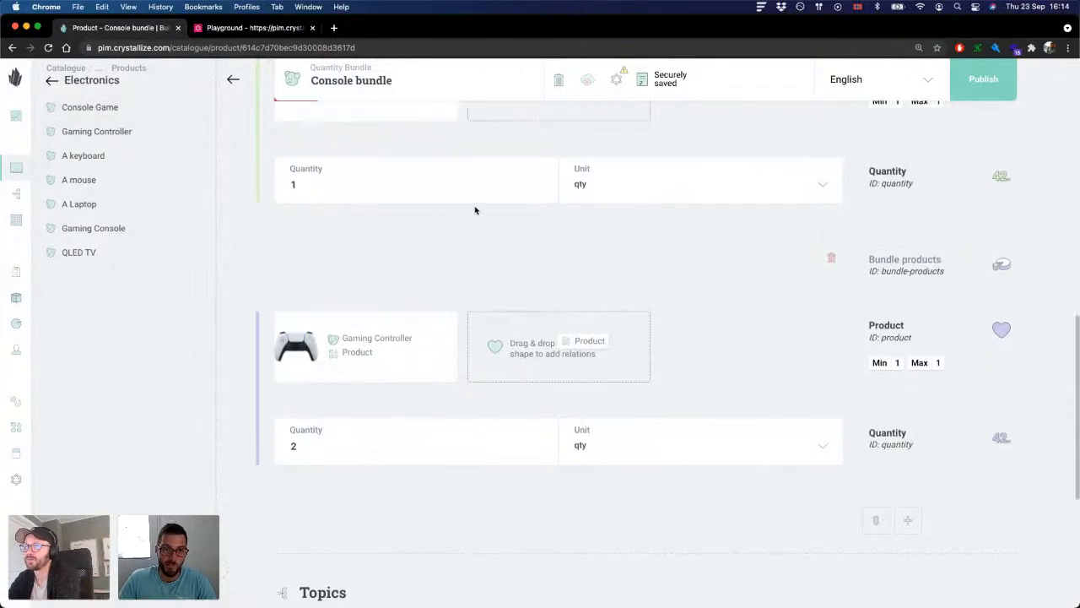
scroll(474, 216, "down", 2)
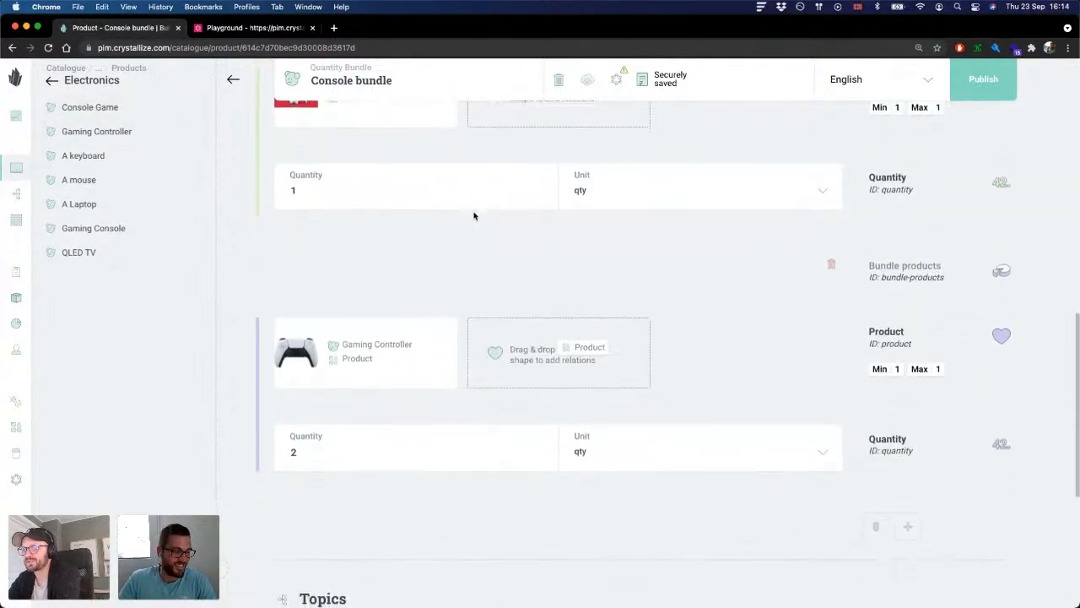
scroll(473, 216, "down", 2)
scroll(664, 297, "up", 2)
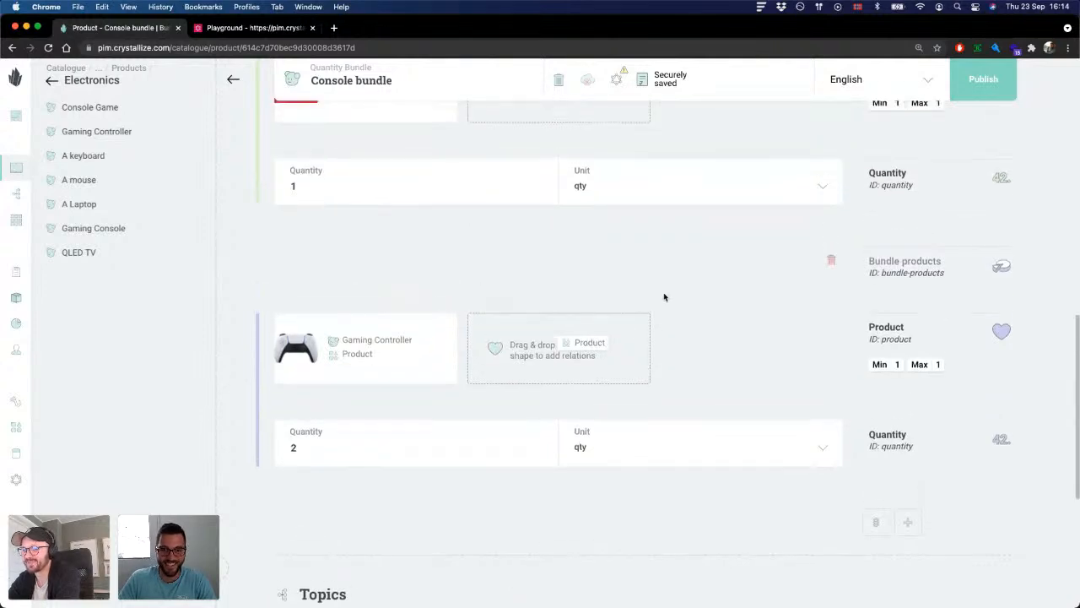
scroll(641, 304, "up", 2)
scroll(598, 243, "down", 1)
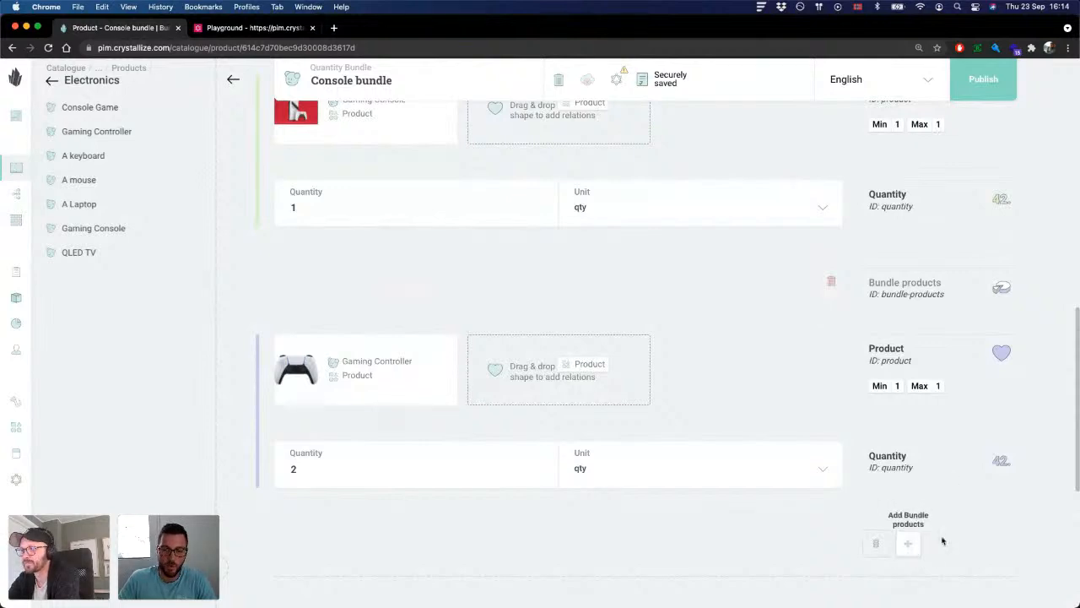
Step: Add a third Bundle products entry, relate the Console Game from Electronics as its product, and set its quantity to 3
left_click(907, 543)
scroll(658, 364, "down", 2)
scroll(648, 360, "down", 2)
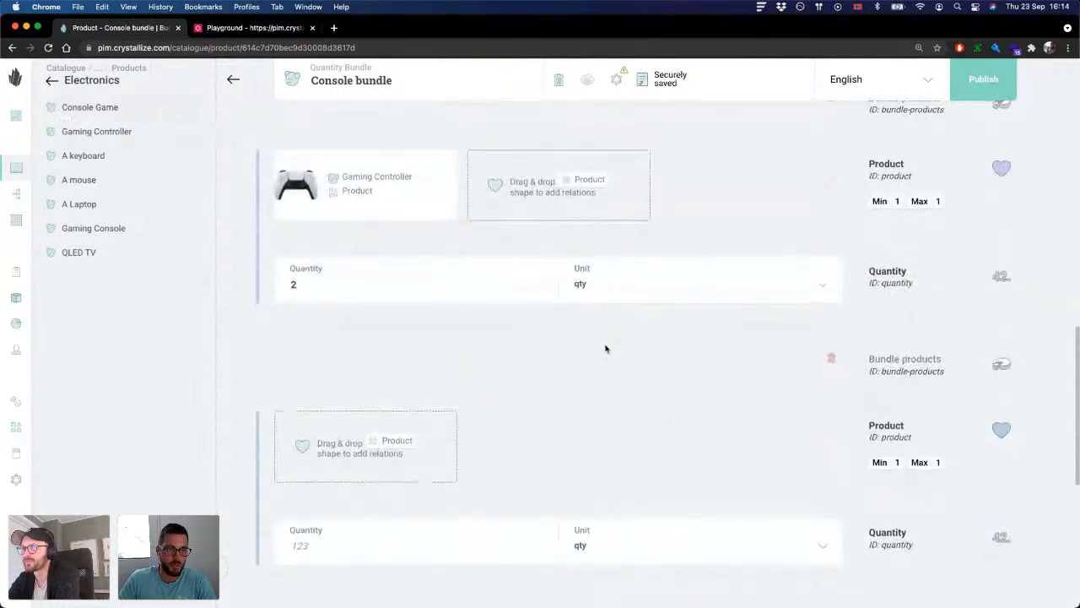
scroll(605, 346, "down", 2)
left_click_drag(96, 108, 371, 346)
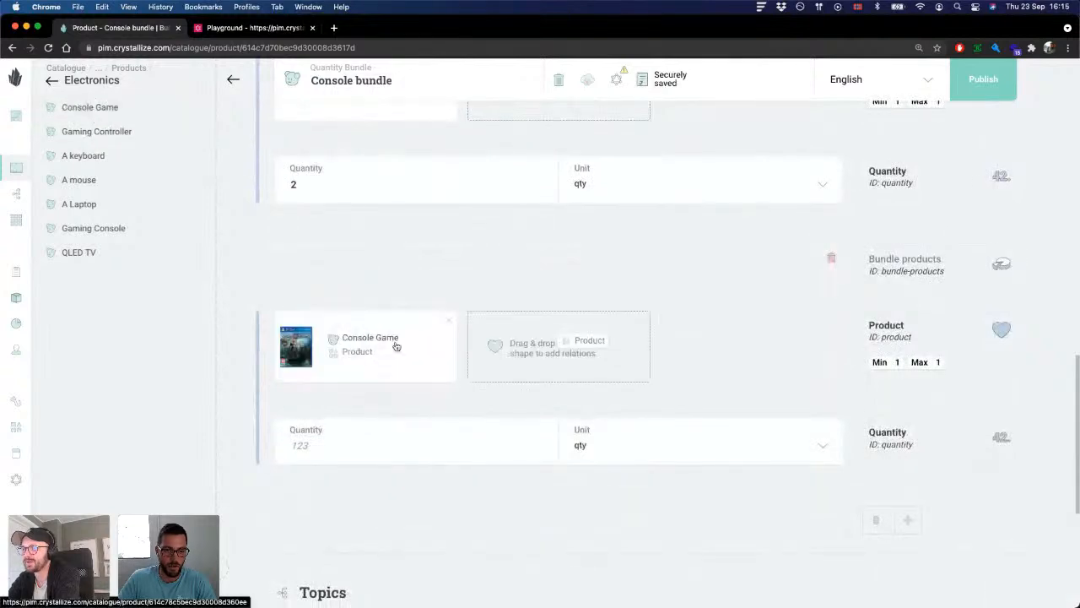
left_click(317, 445)
type("3")
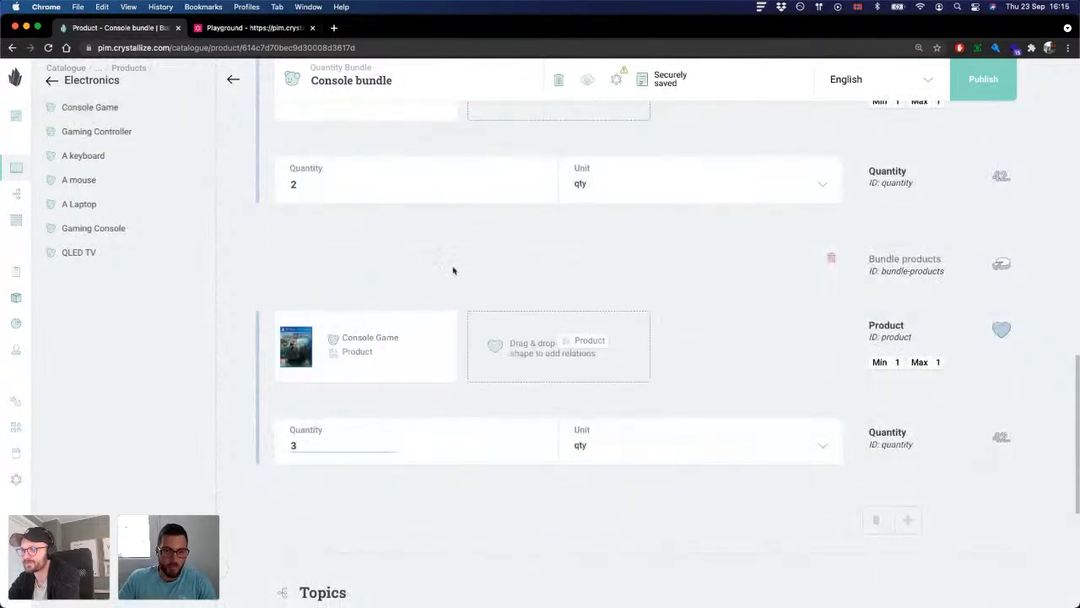
Step: Review the related products and quantities across the three Bundle products entries of the Console bundle
scroll(461, 287, "up", 3)
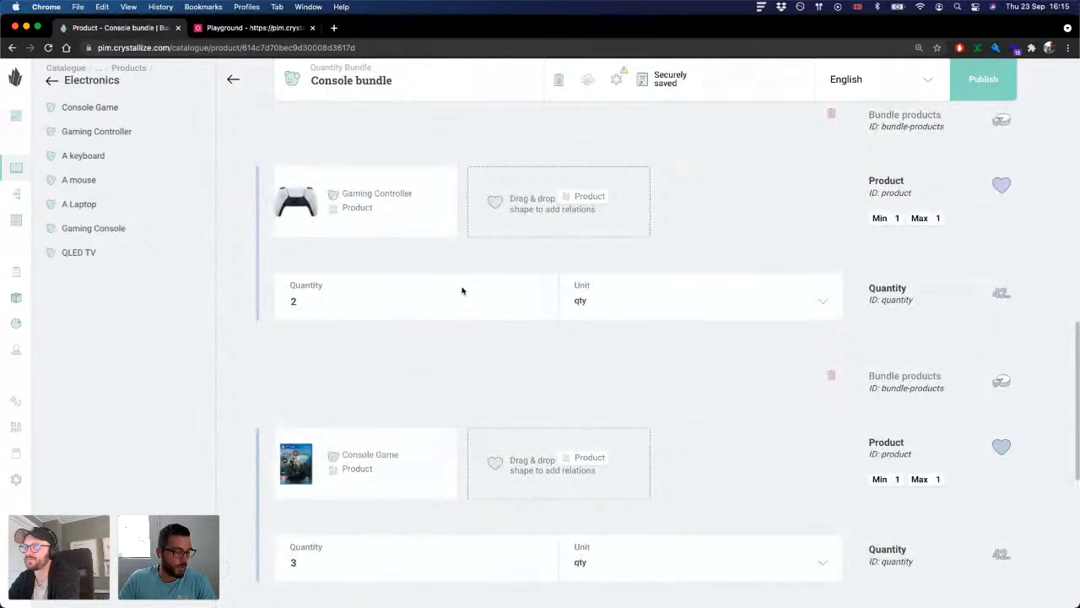
scroll(621, 329, "up", 4)
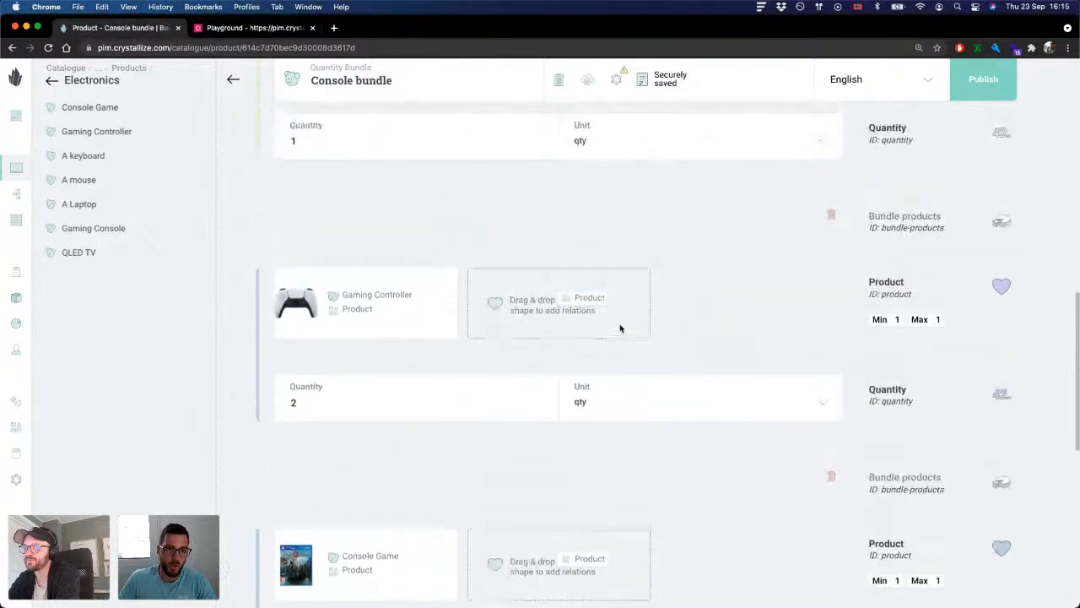
scroll(620, 328, "down", 5)
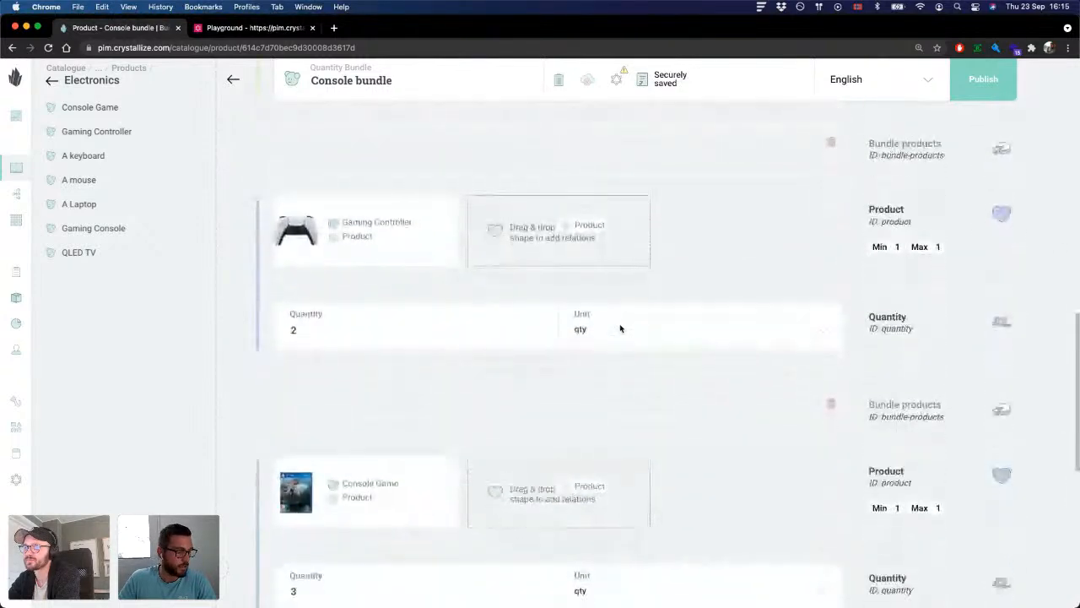
scroll(620, 329, "down", 1)
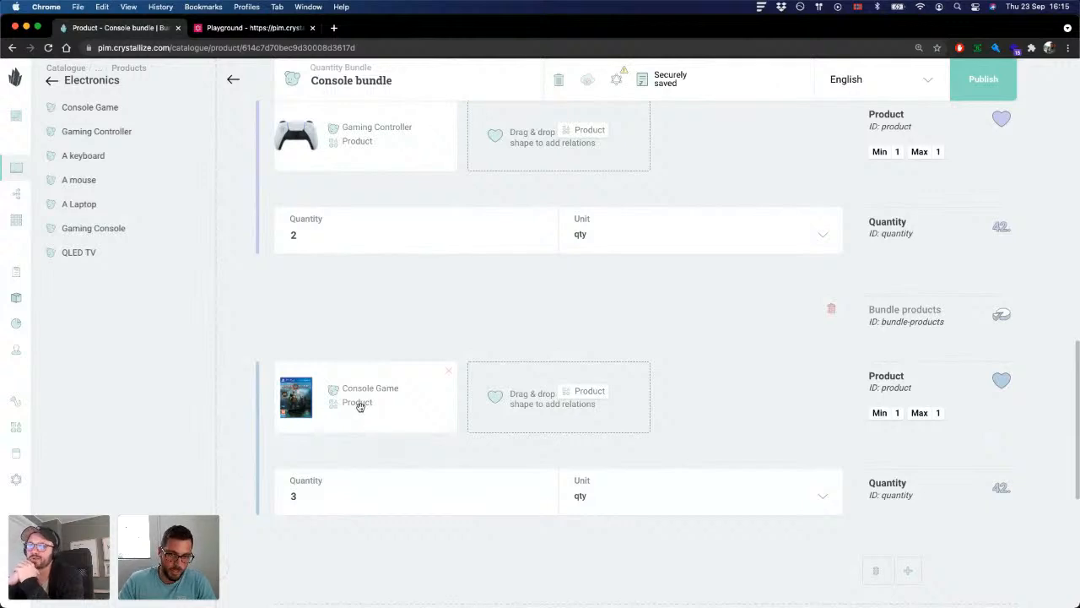
scroll(595, 394, "up", 1)
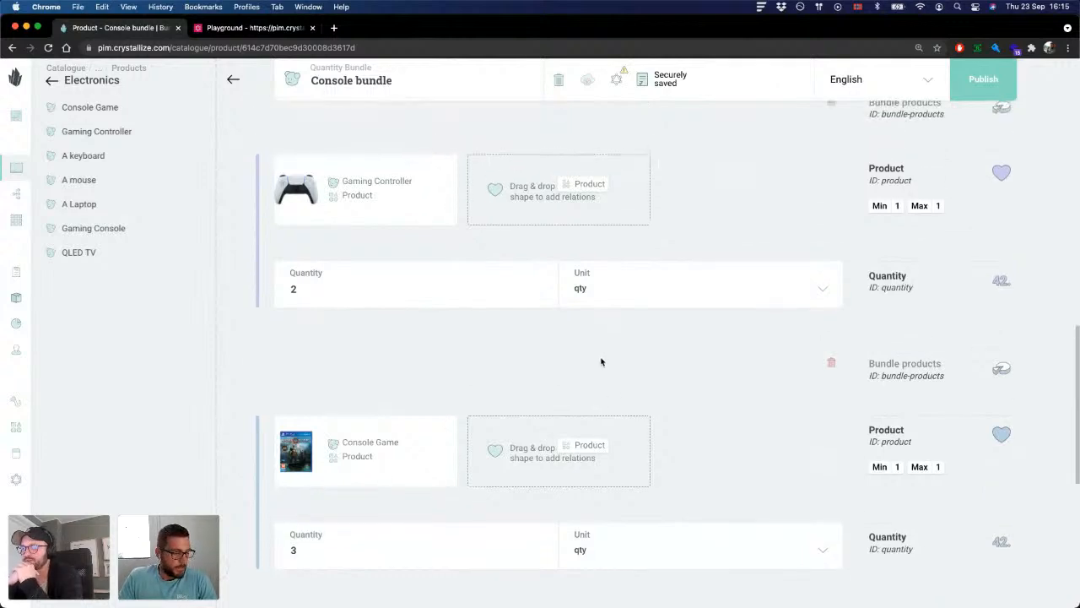
scroll(600, 364, "up", 1)
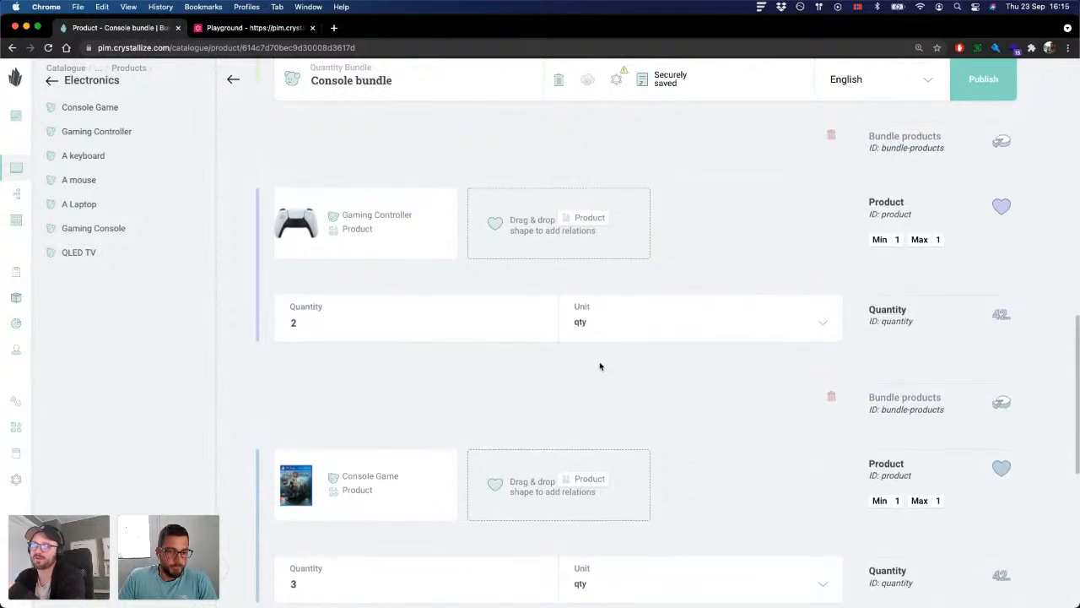
scroll(600, 366, "down", 1)
scroll(602, 366, "up", 3)
scroll(605, 366, "down", 3)
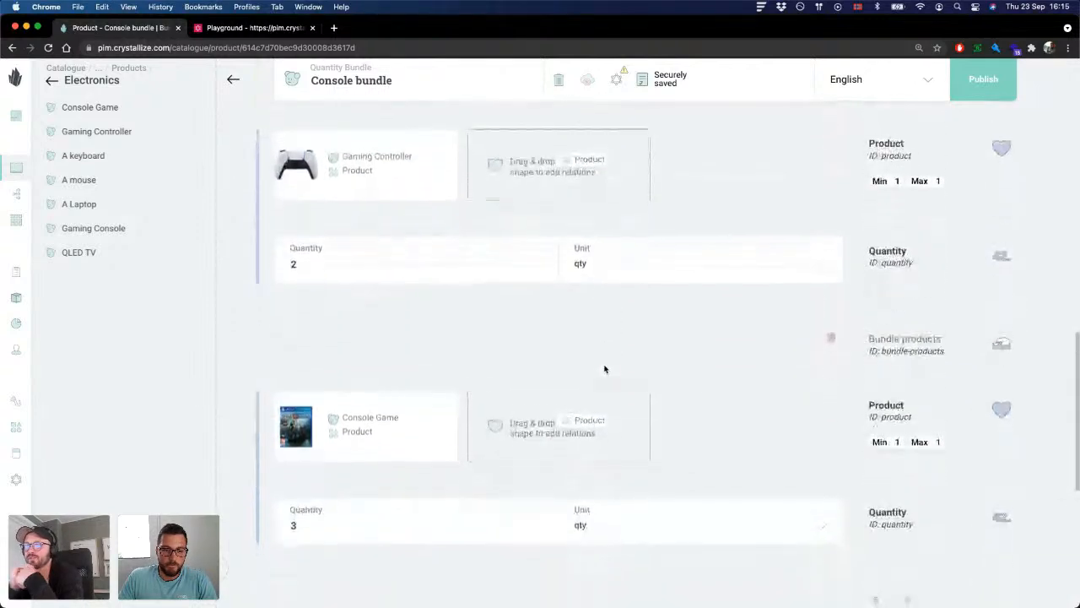
left_click(317, 518)
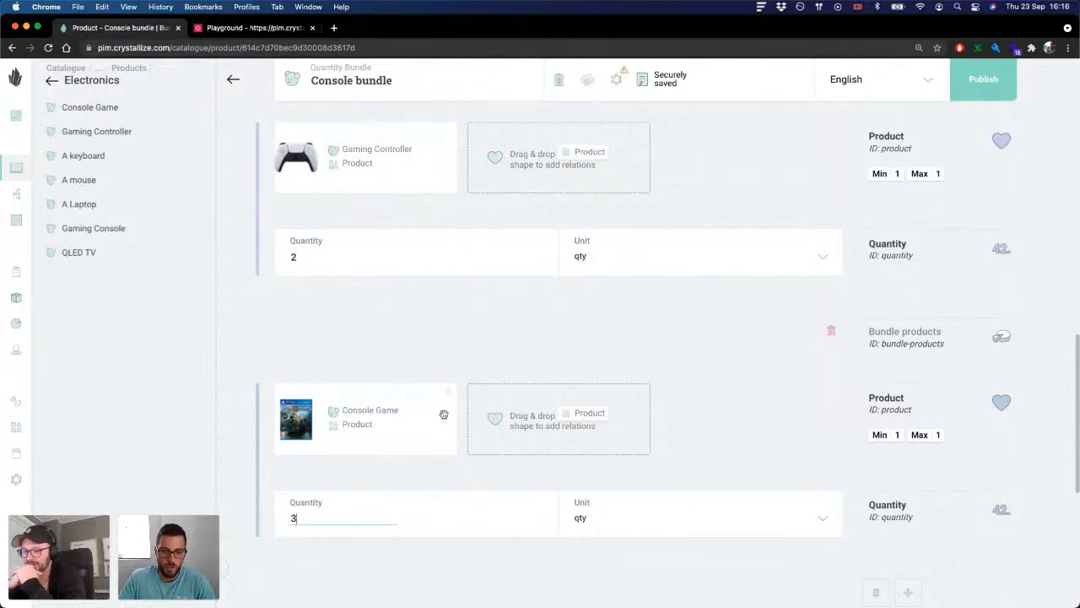
scroll(574, 373, "up", 1)
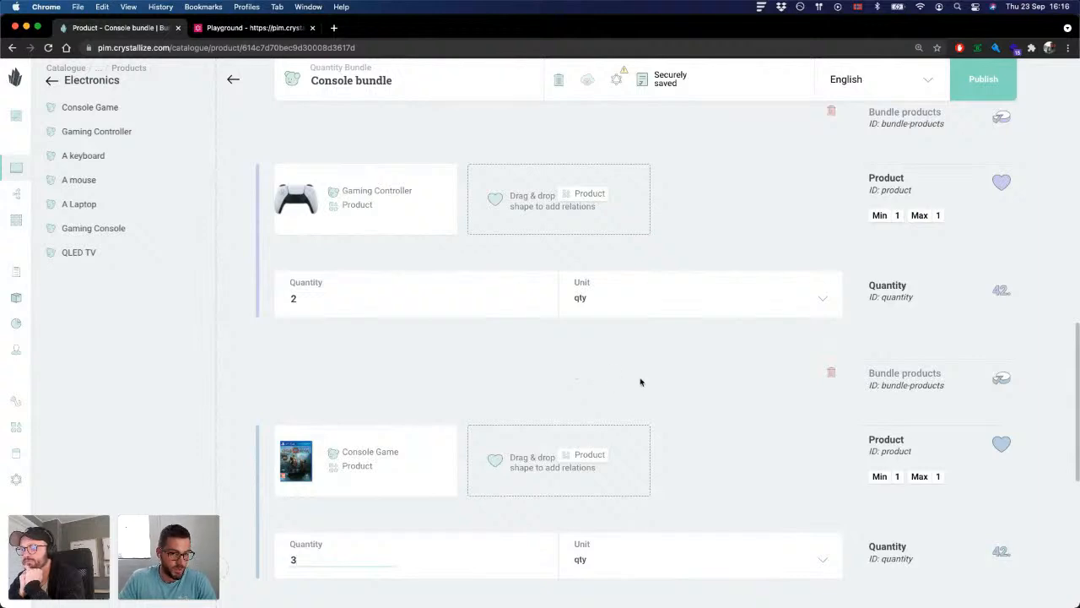
scroll(642, 383, "up", 10)
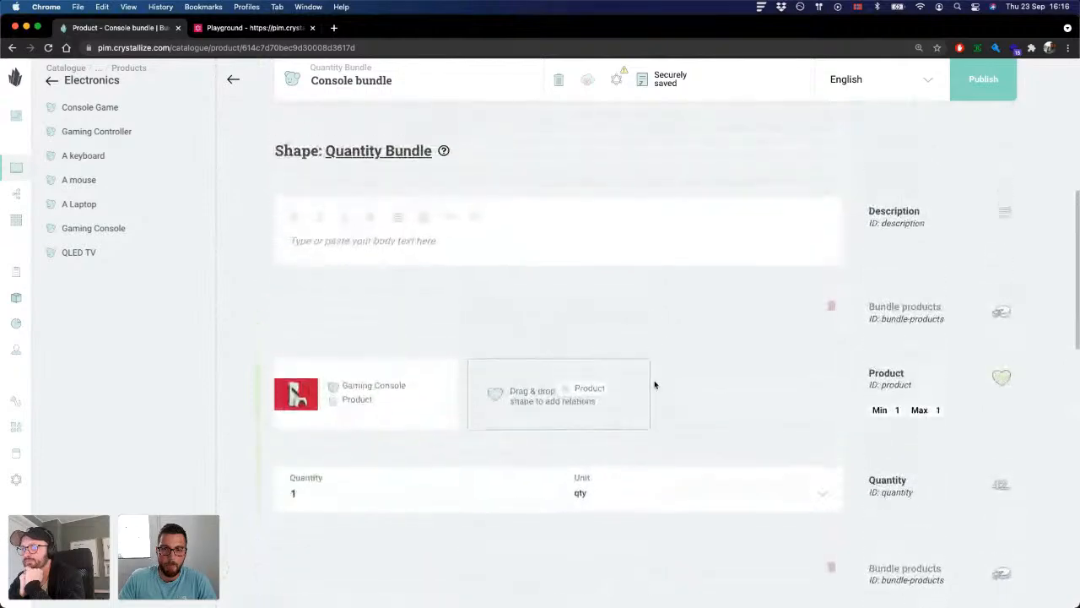
scroll(711, 379, "down", 6)
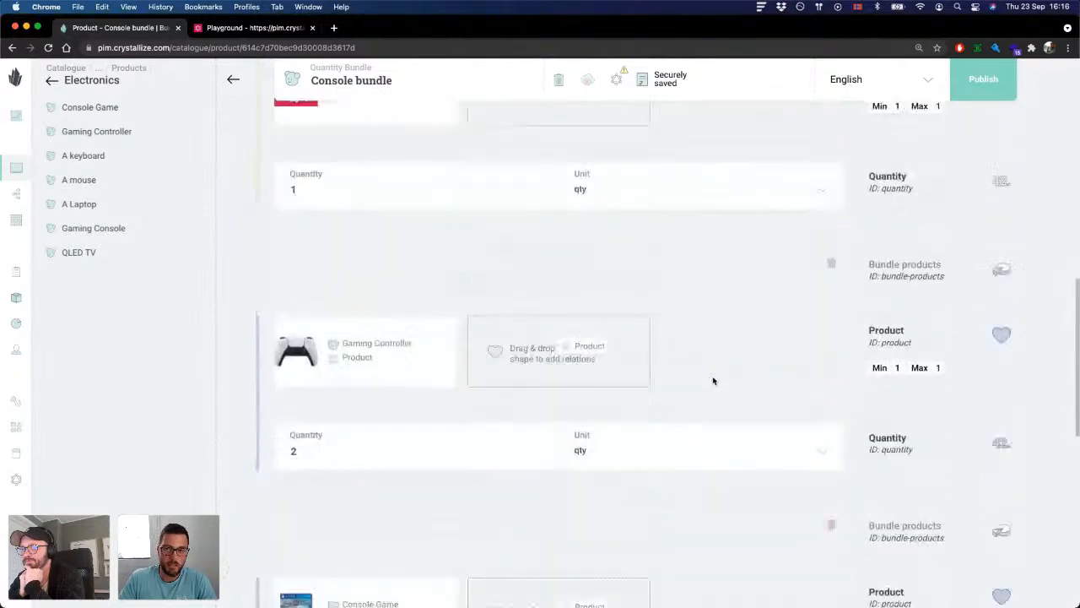
Step: Publish the Console bundle product
scroll(713, 381, "up", 10)
left_click(984, 85)
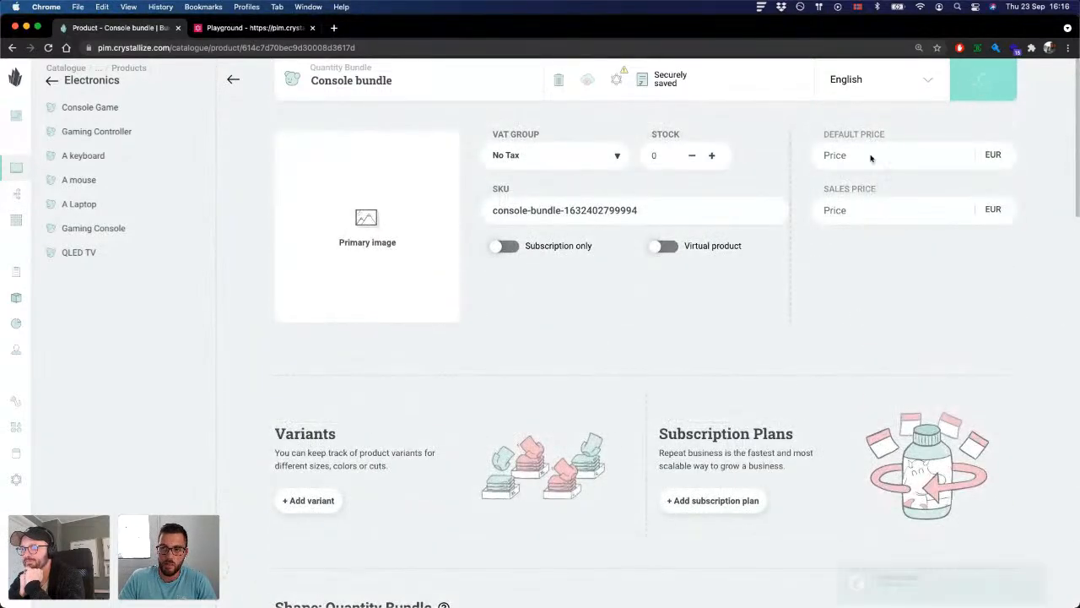
scroll(449, 240, "down", 4)
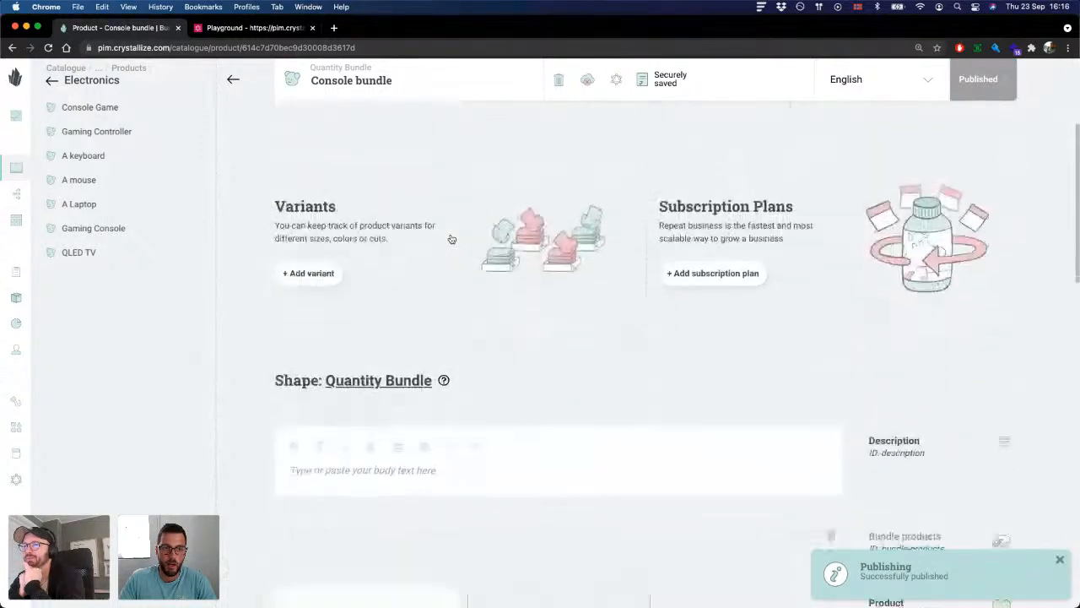
Step: Create a new product named "Beauty bundle" in the Shop's Bundles folder, using the Quantity Bundle shape
left_click(55, 81)
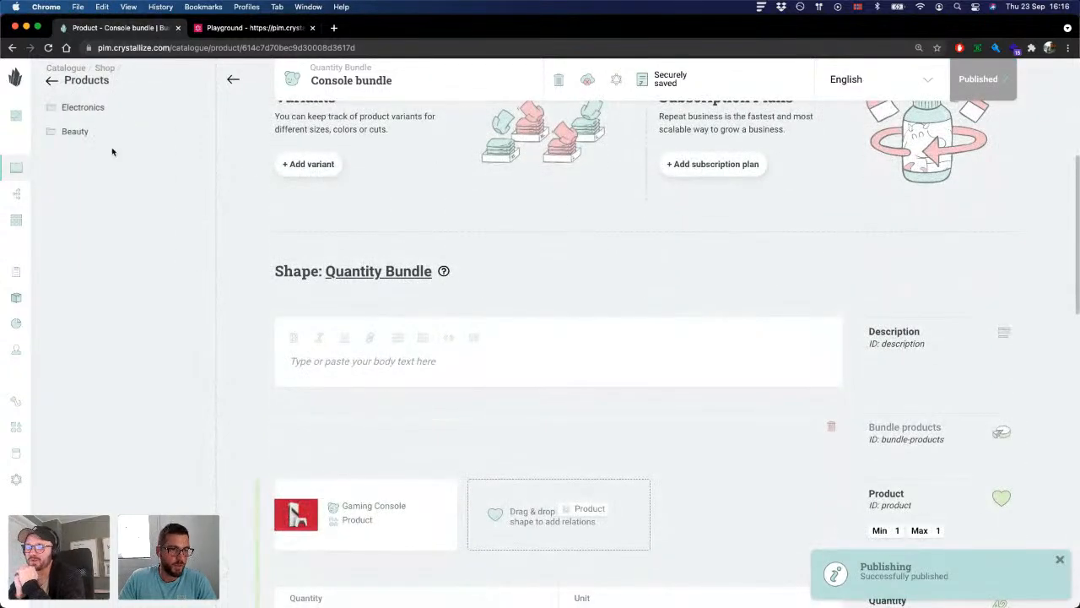
left_click(54, 82)
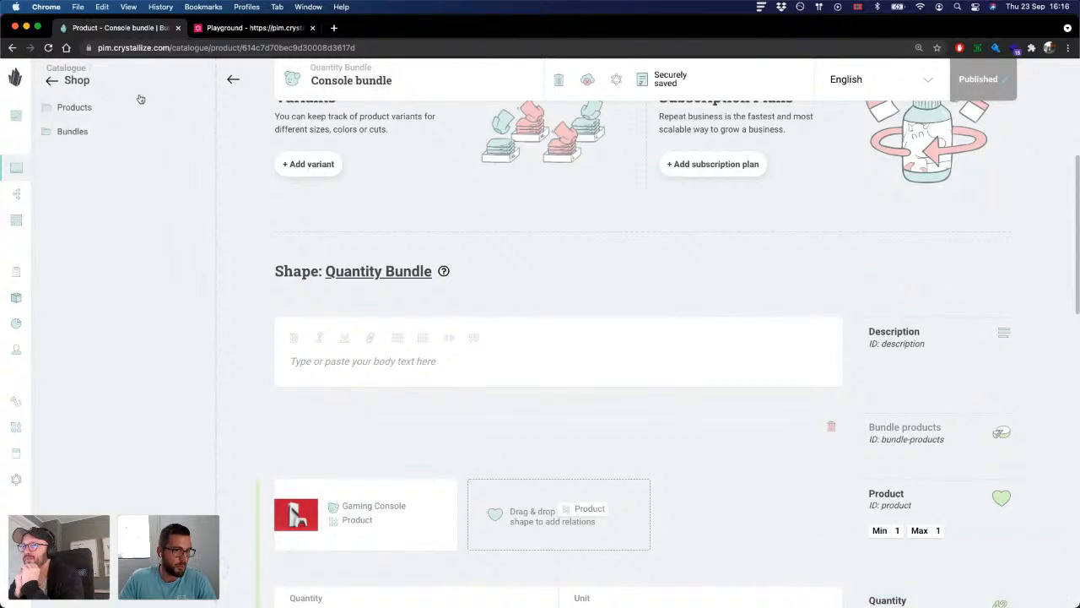
left_click(115, 136)
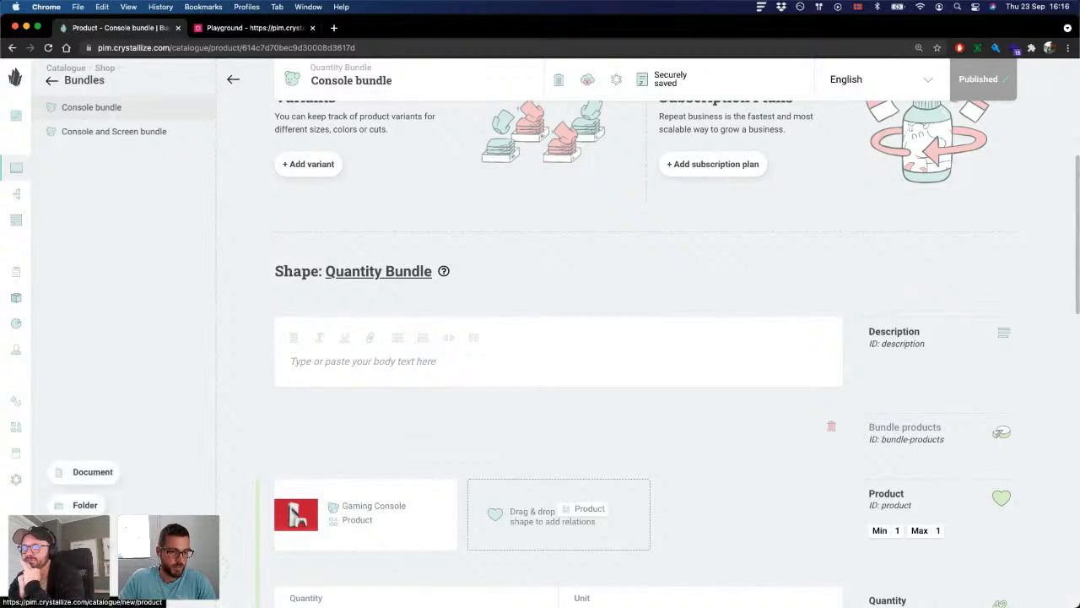
left_click(83, 536)
type("Bu")
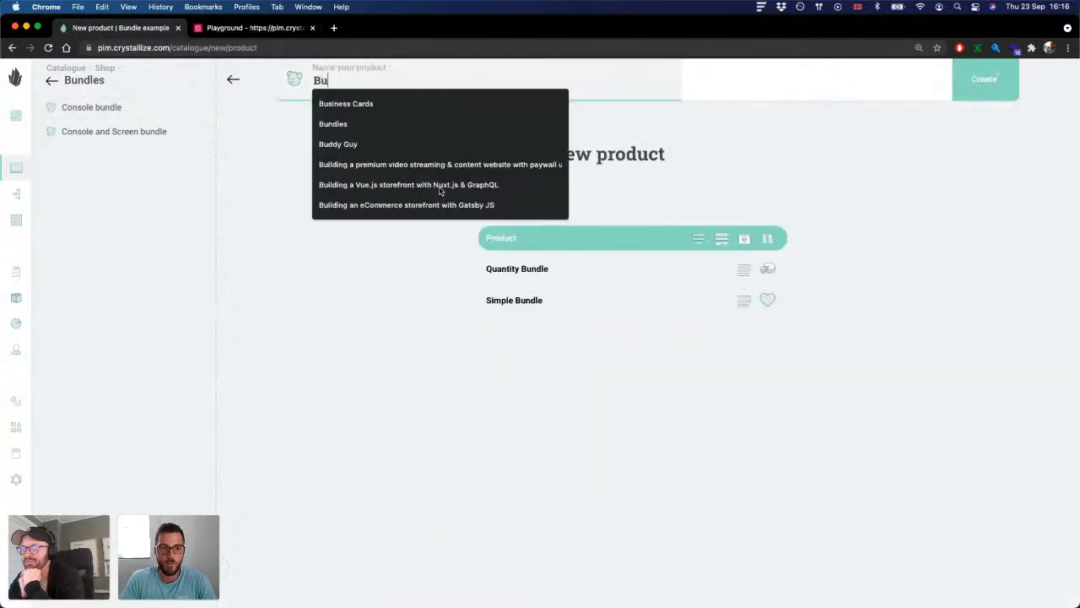
key("BackSpace")
type("eauty bu")
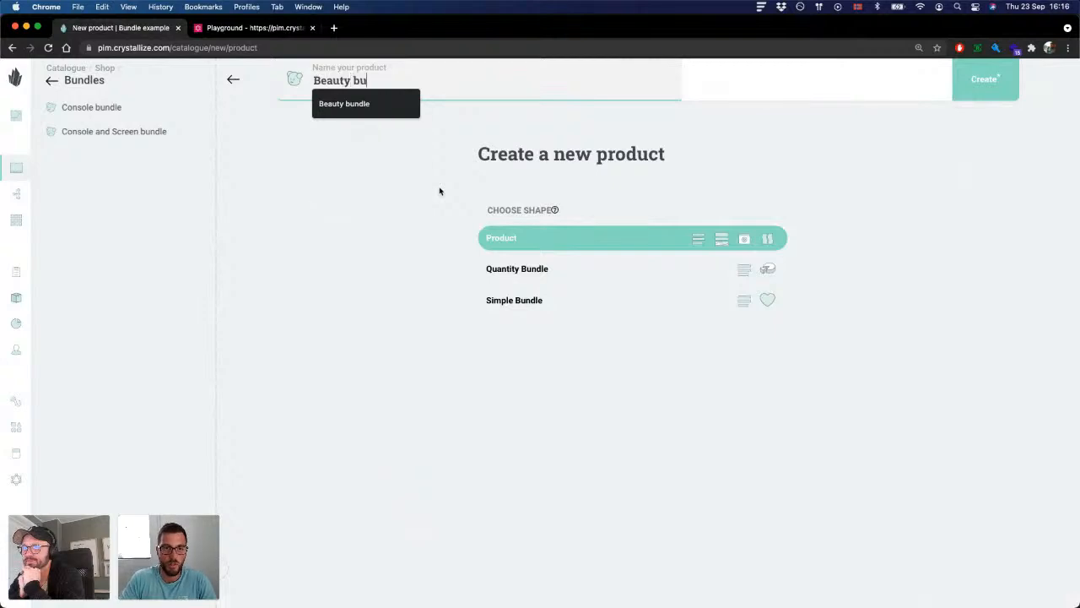
key("Down")
key("Return")
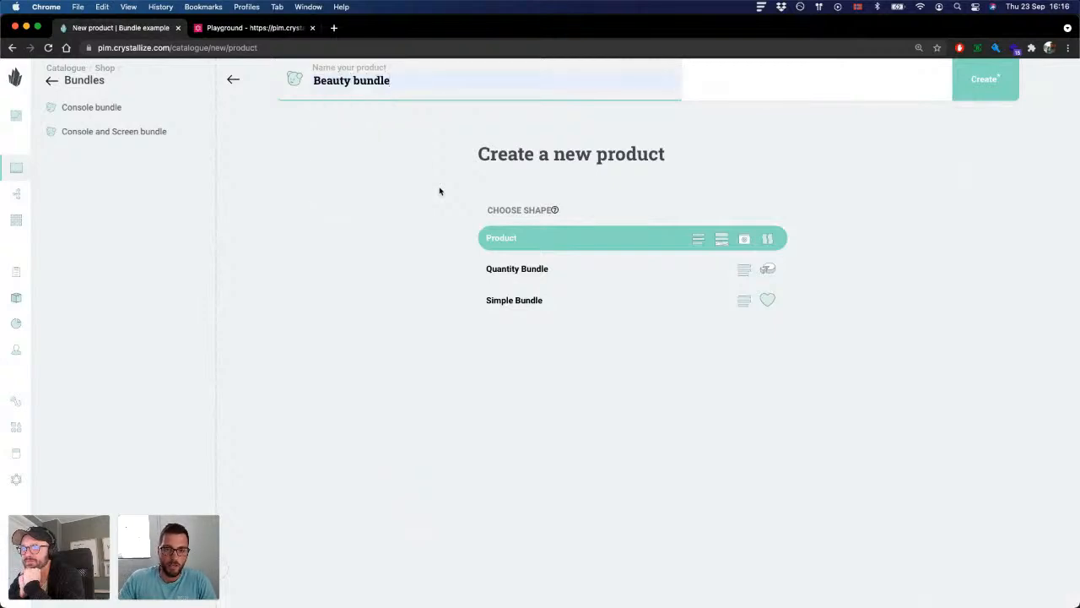
left_click(542, 274)
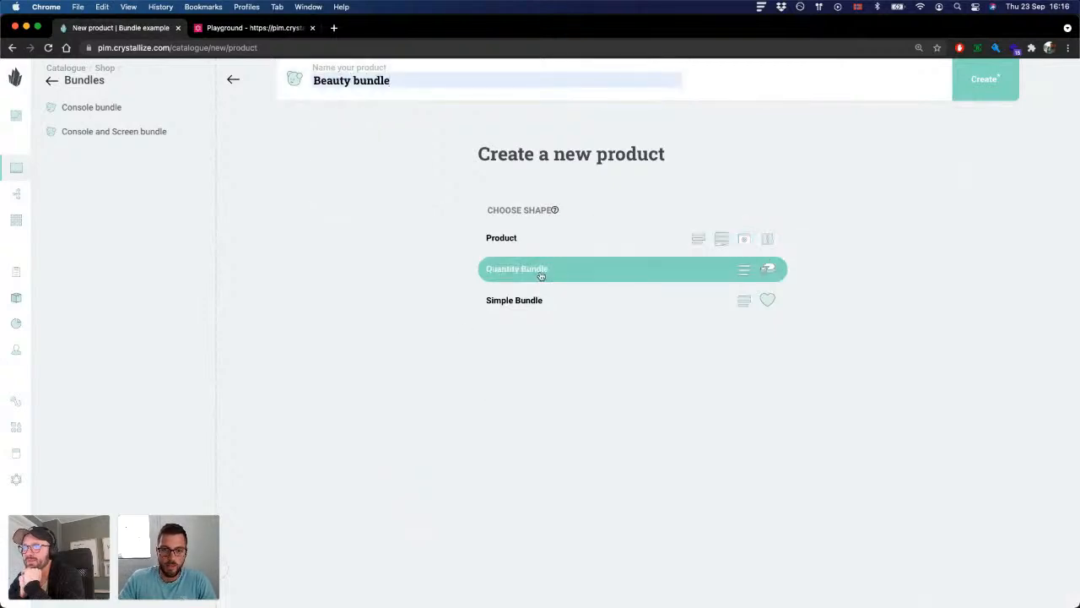
left_click(981, 94)
Step: Add the photo of the cosmetic jars and stacked stones as the Beauty bundle's primary image
scroll(486, 253, "down", 2)
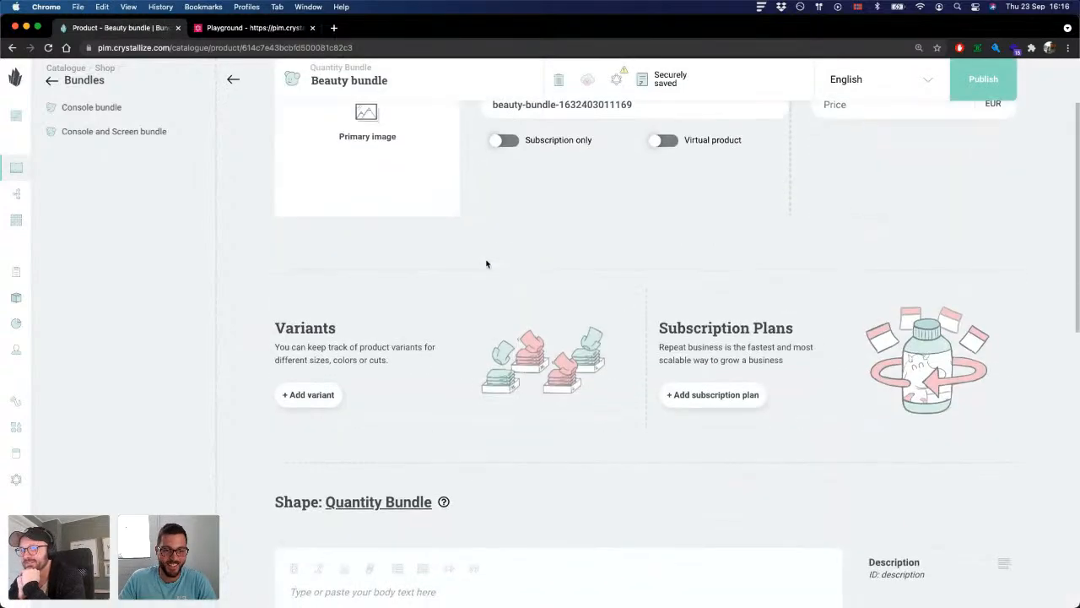
scroll(487, 264, "down", 1)
scroll(491, 265, "up", 1)
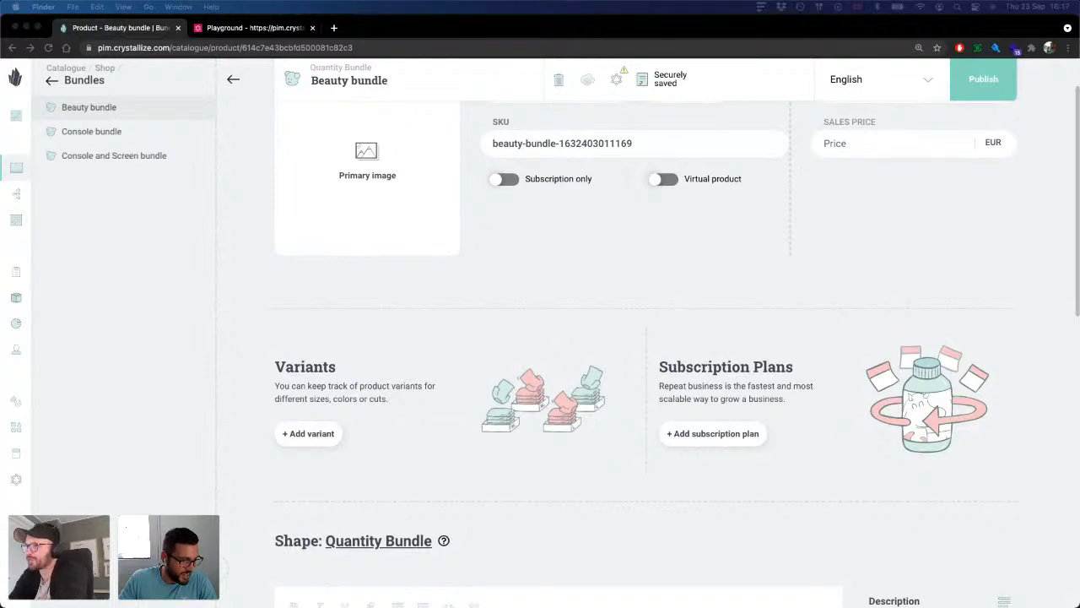
left_click_drag(498, 185, 368, 173)
left_click(742, 329)
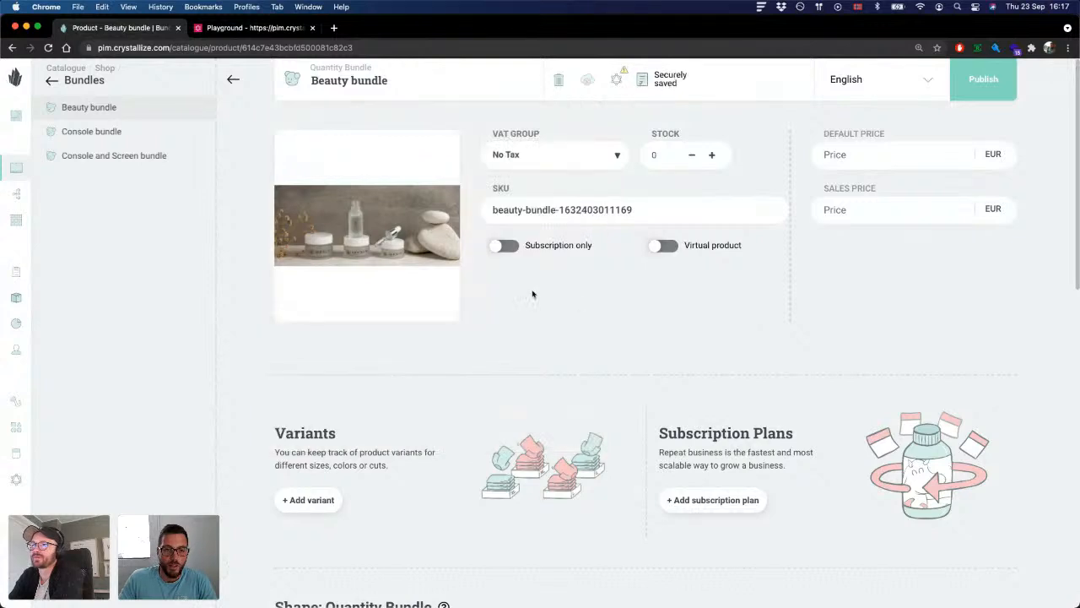
Step: Set the Beauty bundle's default price to 50 EUR
scroll(533, 294, "down", 1)
scroll(534, 293, "up", 1)
left_click(901, 158)
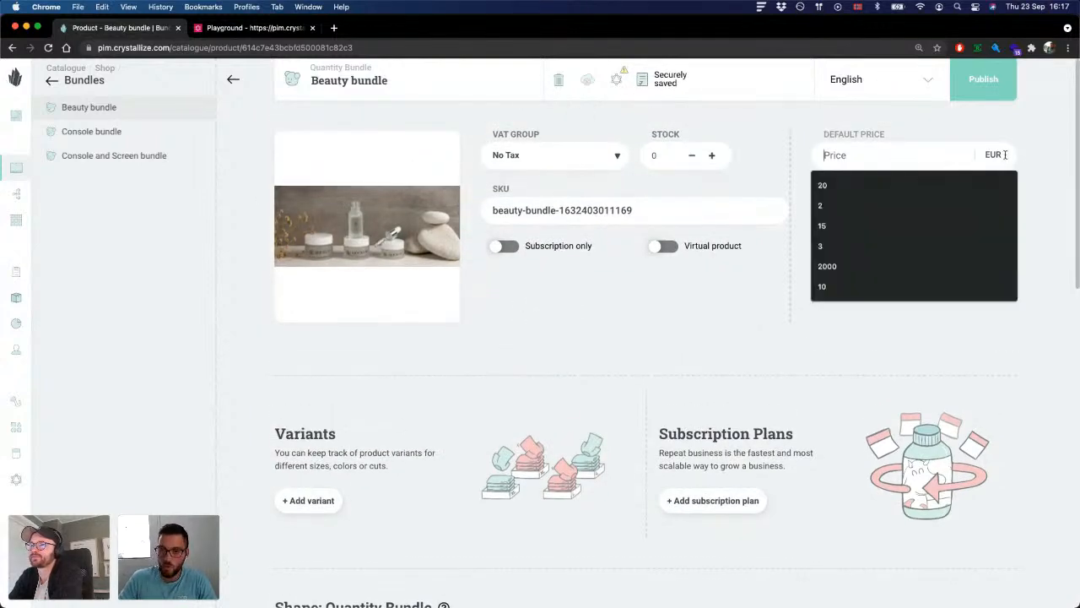
type("50")
left_click(945, 235)
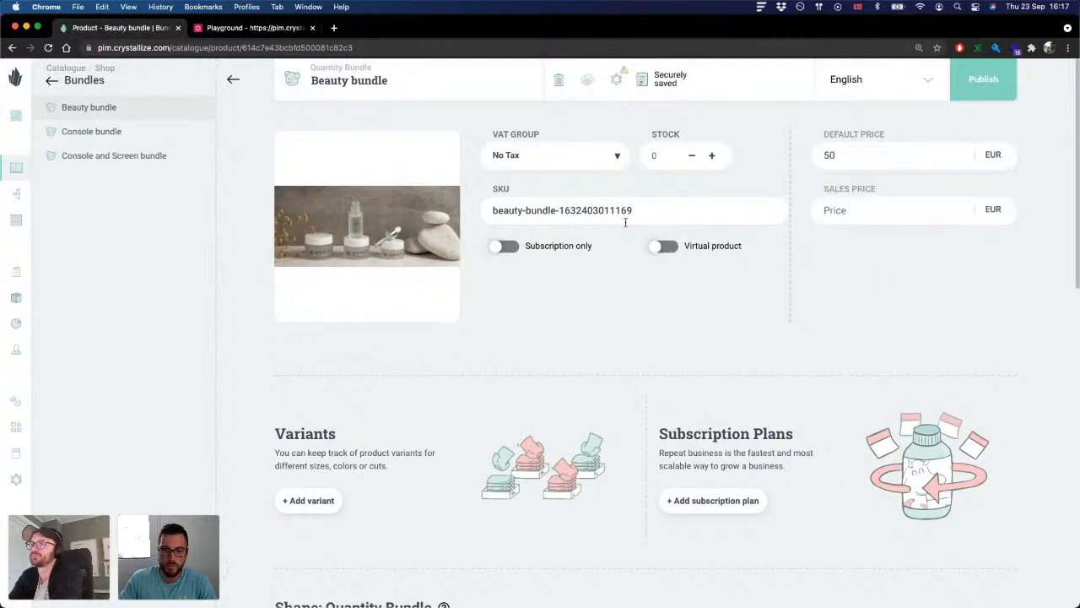
Step: Change the Beauty bundle's SKU to beauty-bundle-123
double_click(588, 213)
type("123")
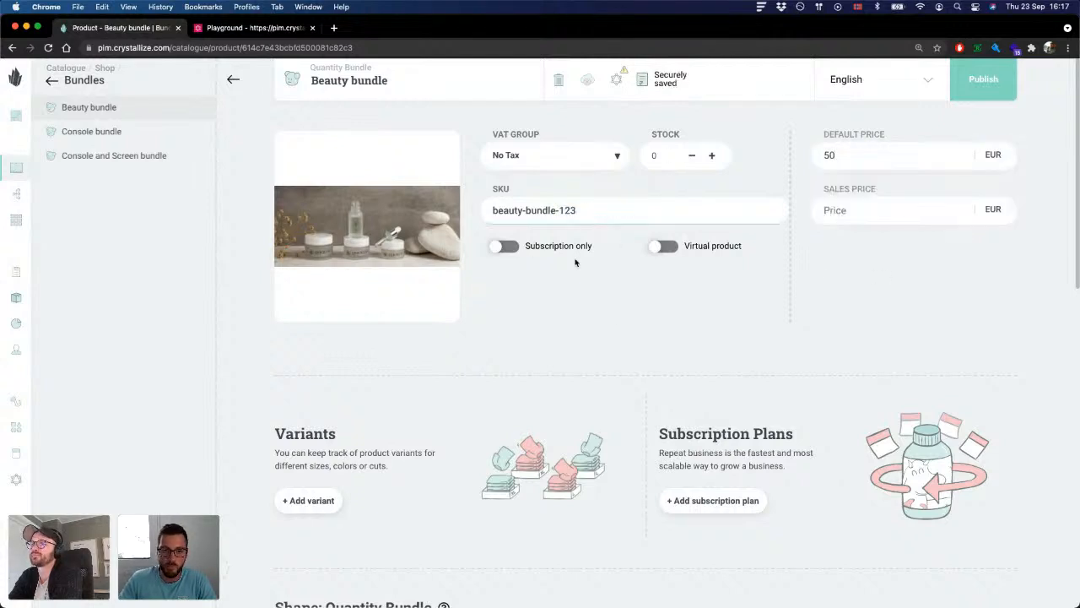
left_click(610, 314)
Step: Mark the Beauty bundle as a virtual product
scroll(609, 270, "down", 1)
scroll(672, 116, "up", 1)
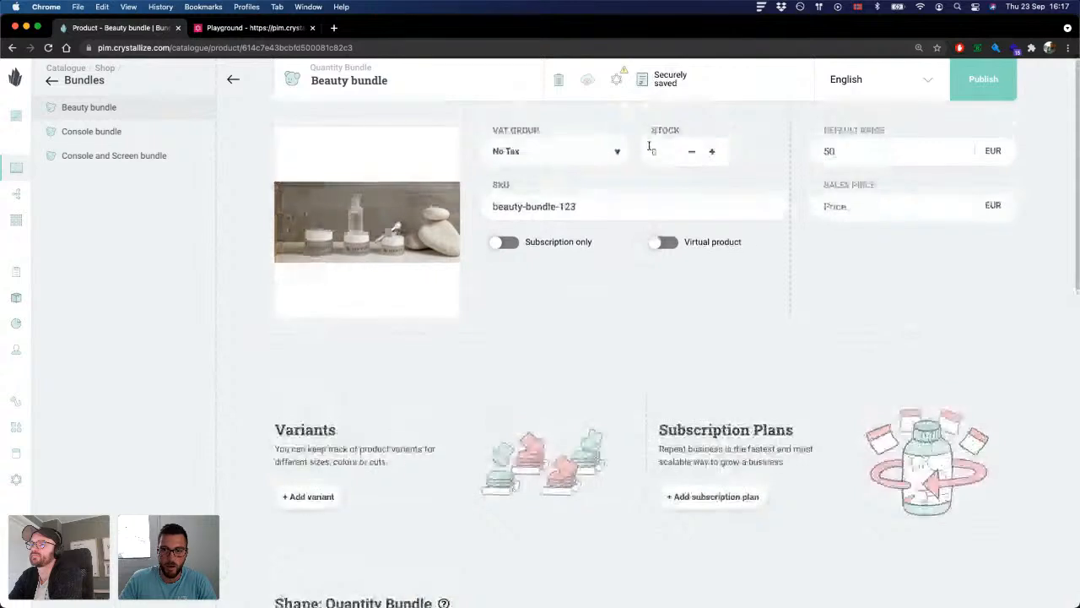
scroll(632, 171, "down", 1)
scroll(632, 171, "up", 1)
left_click(674, 251)
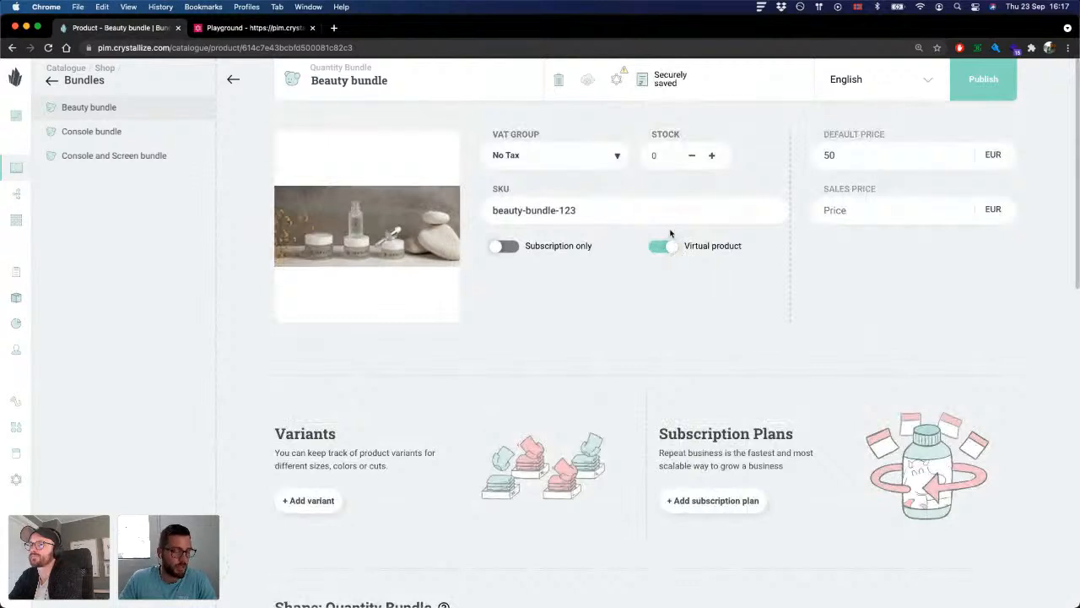
scroll(601, 333, "down", 1)
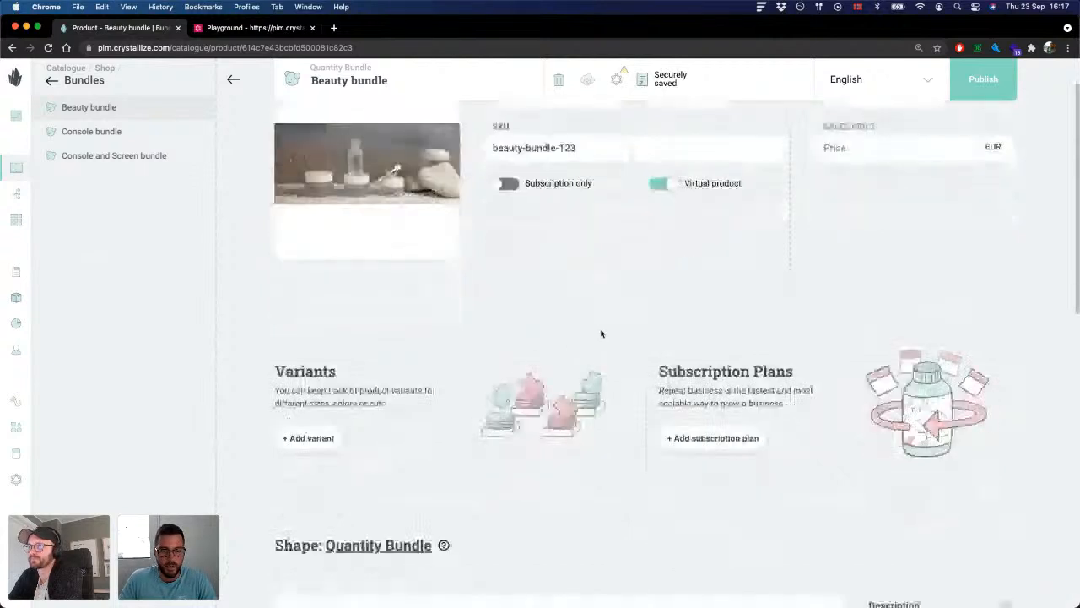
Step: Add a first bundle products entry to the Beauty bundle's Quantity Bundle shape
scroll(600, 333, "down", 5)
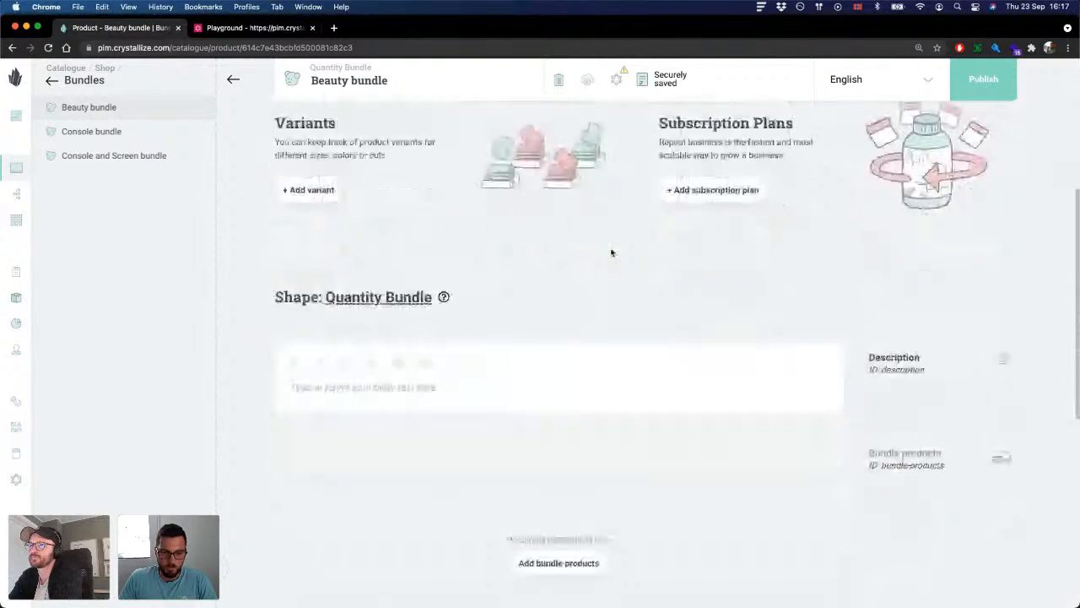
scroll(612, 252, "down", 3)
left_click(581, 428)
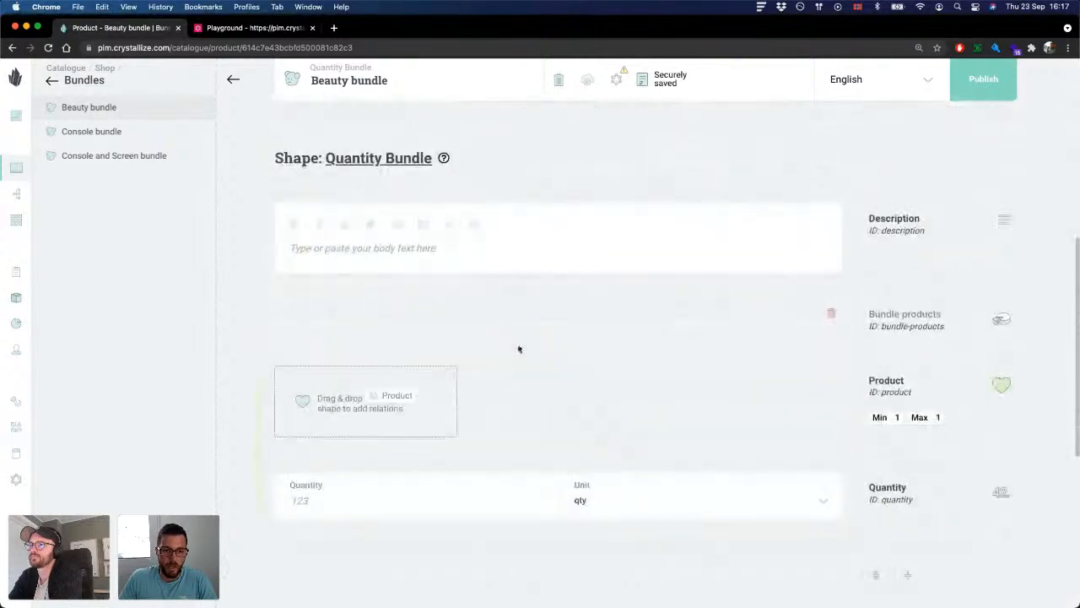
scroll(519, 349, "down", 1)
Step: Relate Silky smooth soap from the Beauty product folder to the first bundle entry and set its quantity to 1
left_click(51, 81)
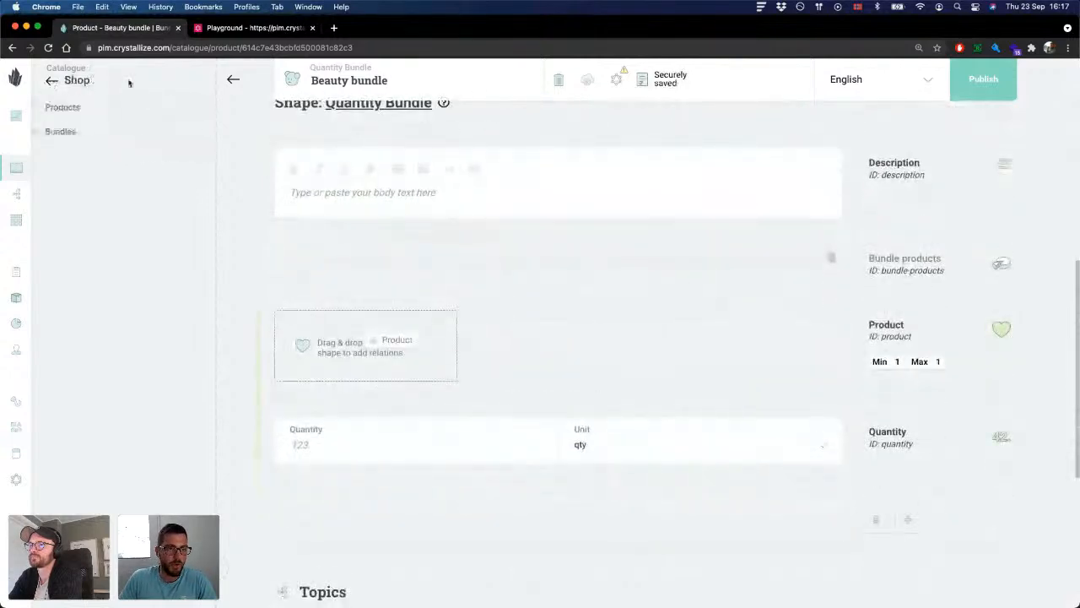
left_click(85, 108)
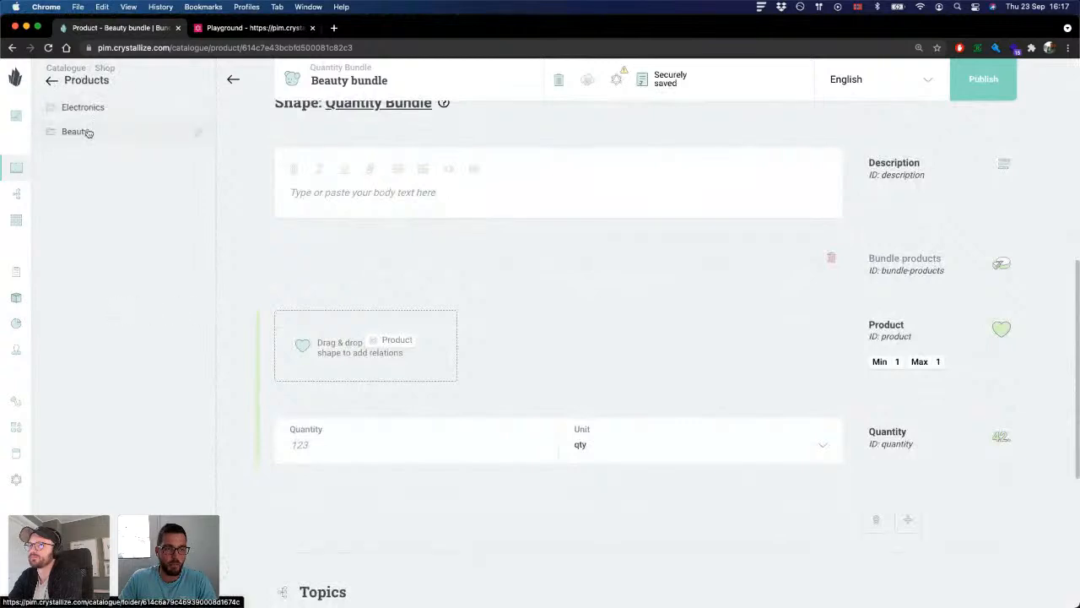
left_click(88, 132)
scroll(550, 282, "down", 1)
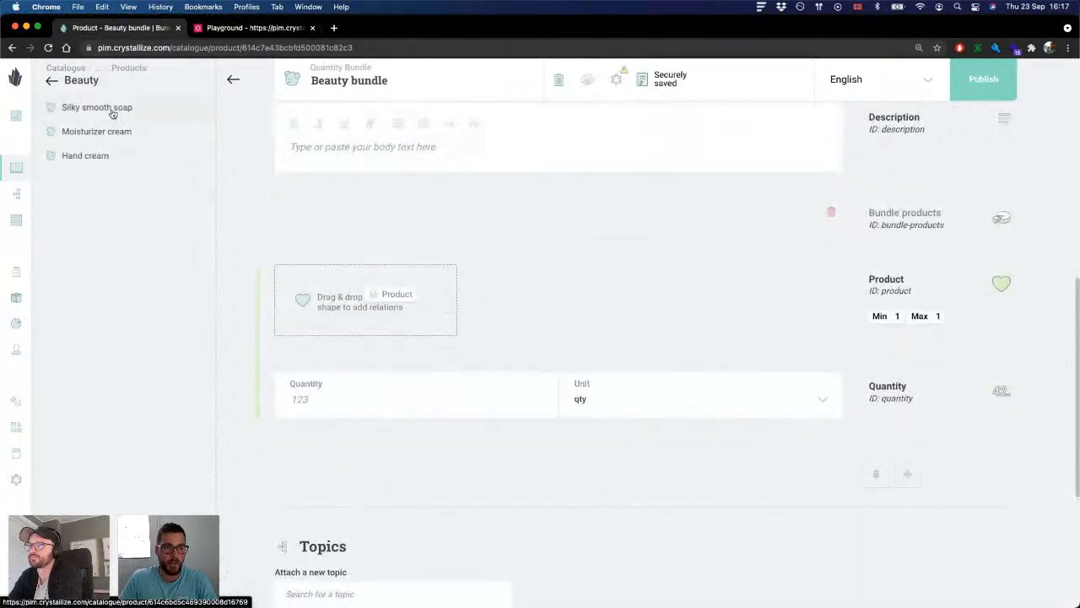
left_click_drag(113, 114, 342, 300)
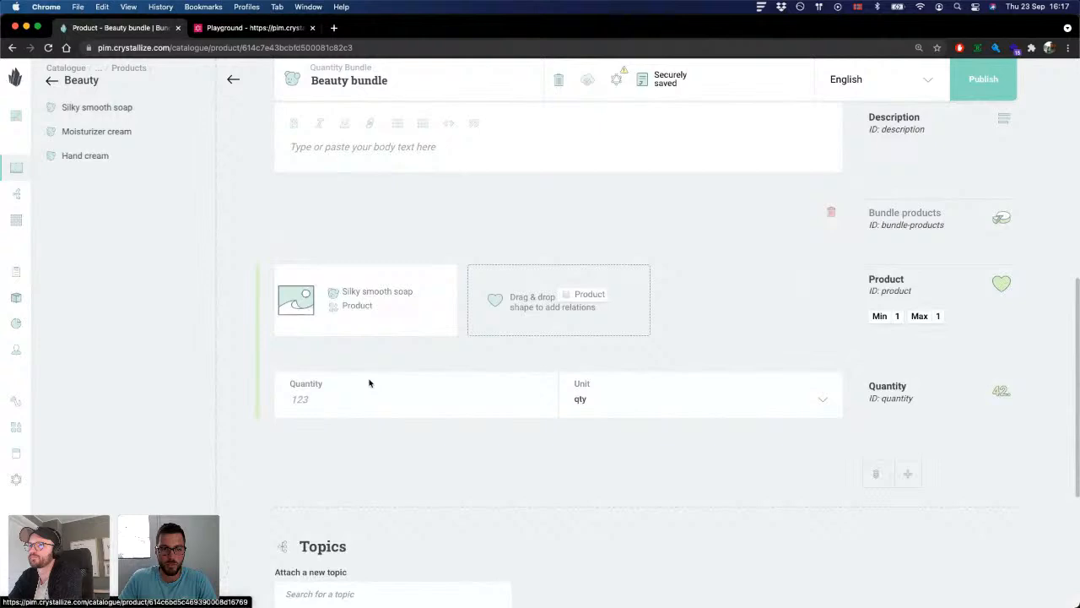
left_click(328, 403)
type("1")
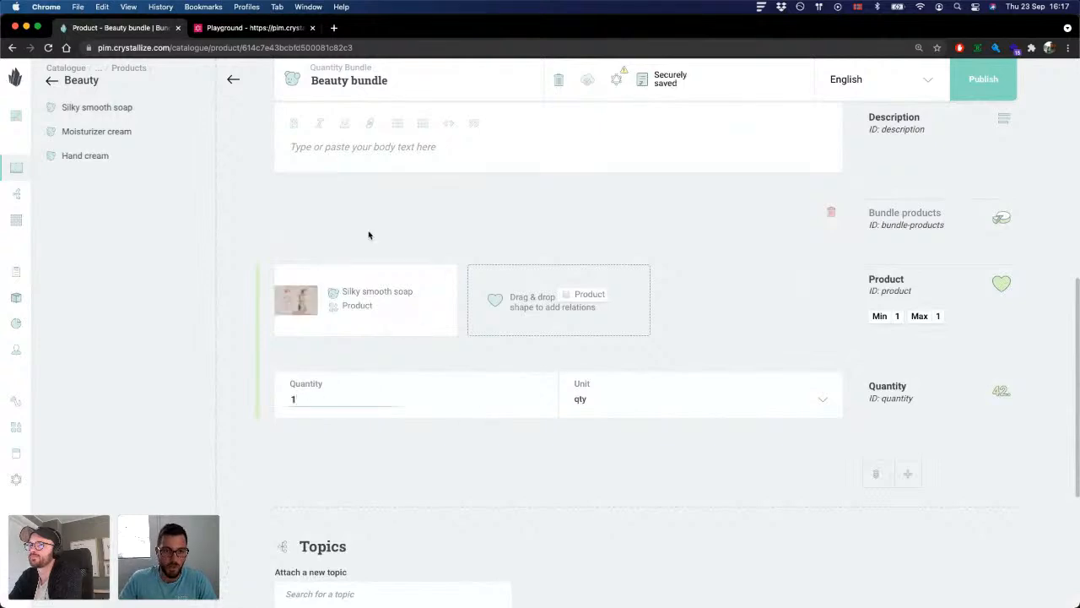
Step: Add a second bundle products entry containing Moisturizer cream with a quantity of 2
scroll(577, 402, "down", 3)
left_click(905, 365)
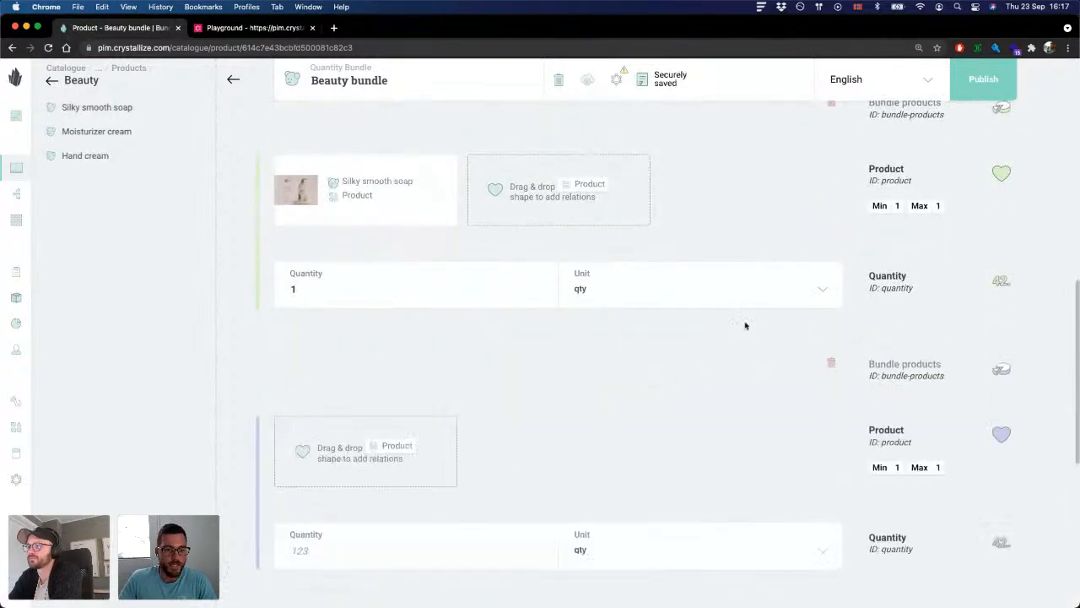
left_click_drag(96, 132, 387, 437)
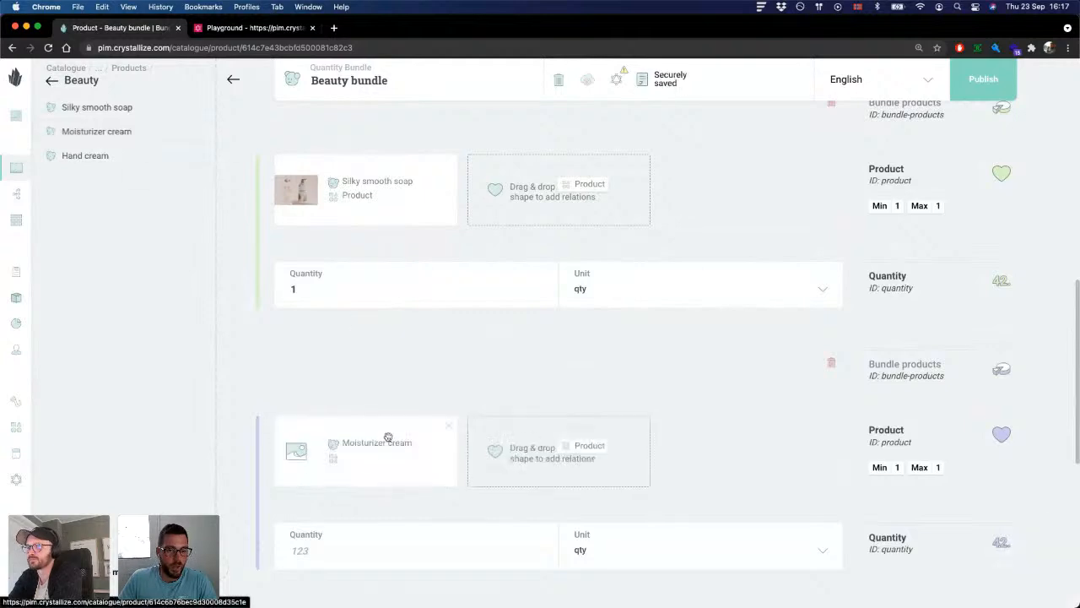
scroll(416, 415, "down", 2)
left_click(354, 471)
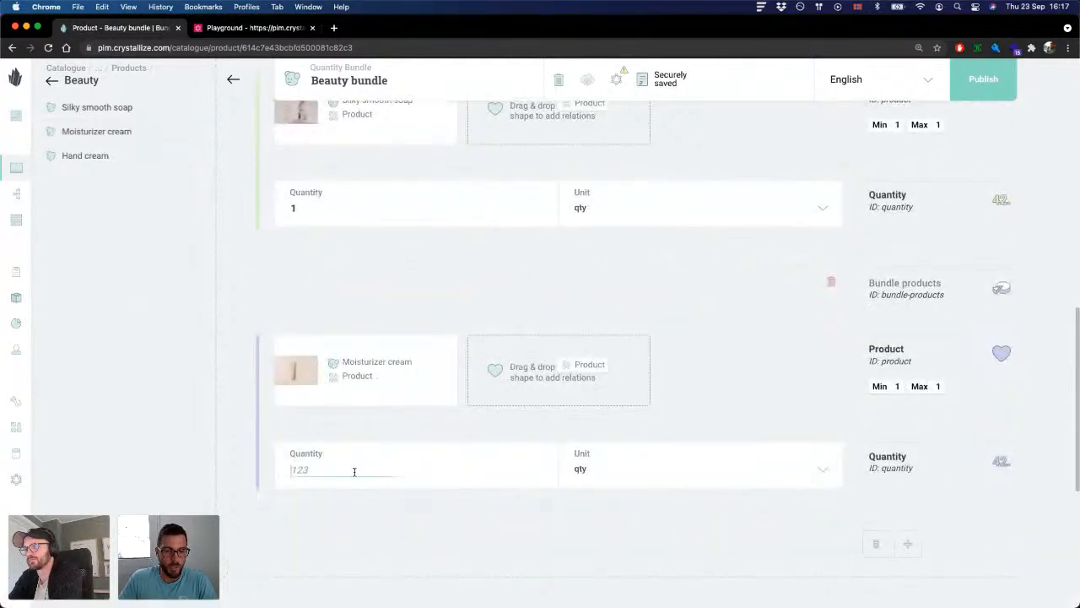
type("2")
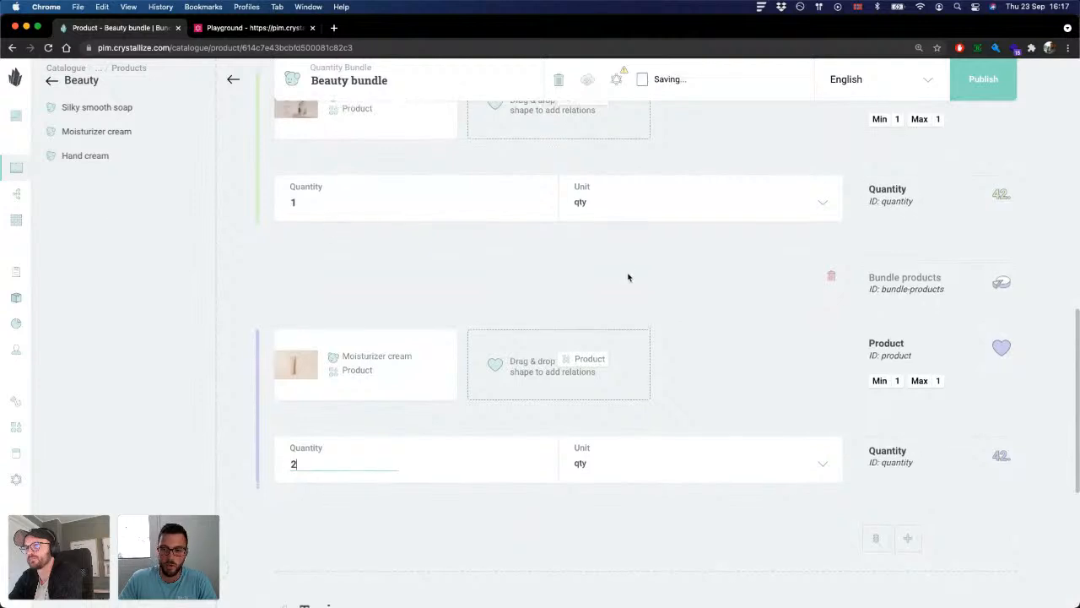
Step: Add a third bundle products entry and relate Hand cream to it
scroll(725, 363, "down", 2)
left_click(908, 473)
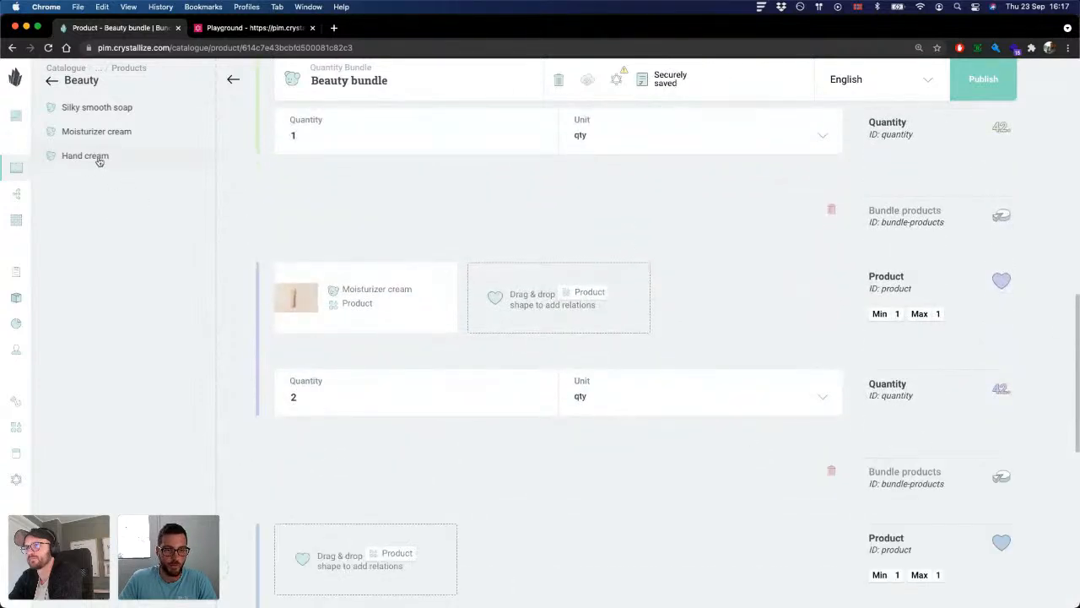
left_click_drag(96, 156, 371, 553)
scroll(472, 439, "down", 2)
scroll(413, 481, "down", 2)
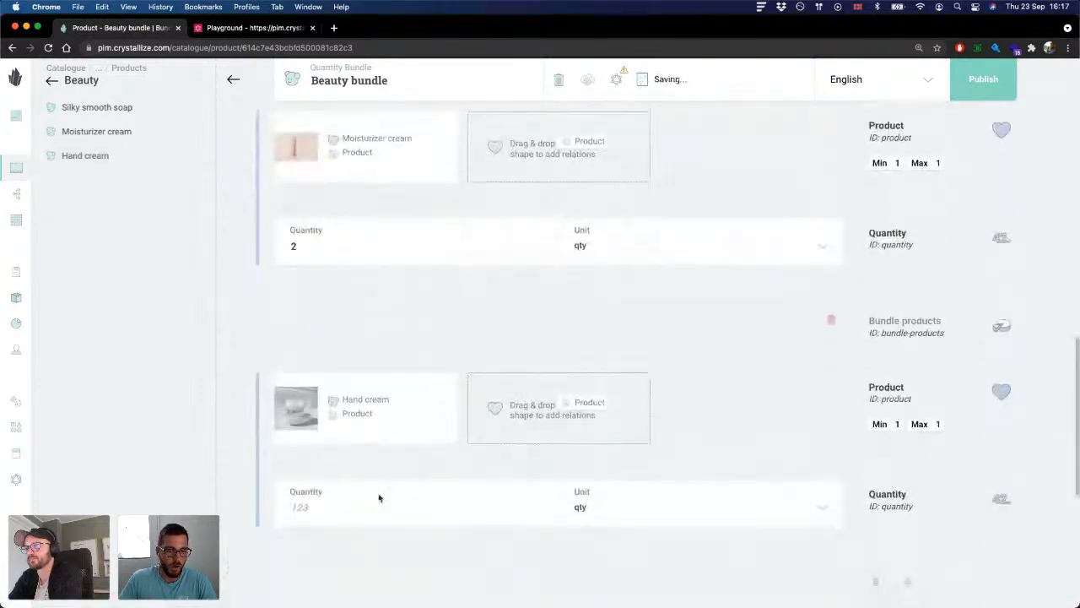
Step: Review the Beauty bundle's image, pricing details and its bundle product entries with their quantities
scroll(358, 503, "up", 10)
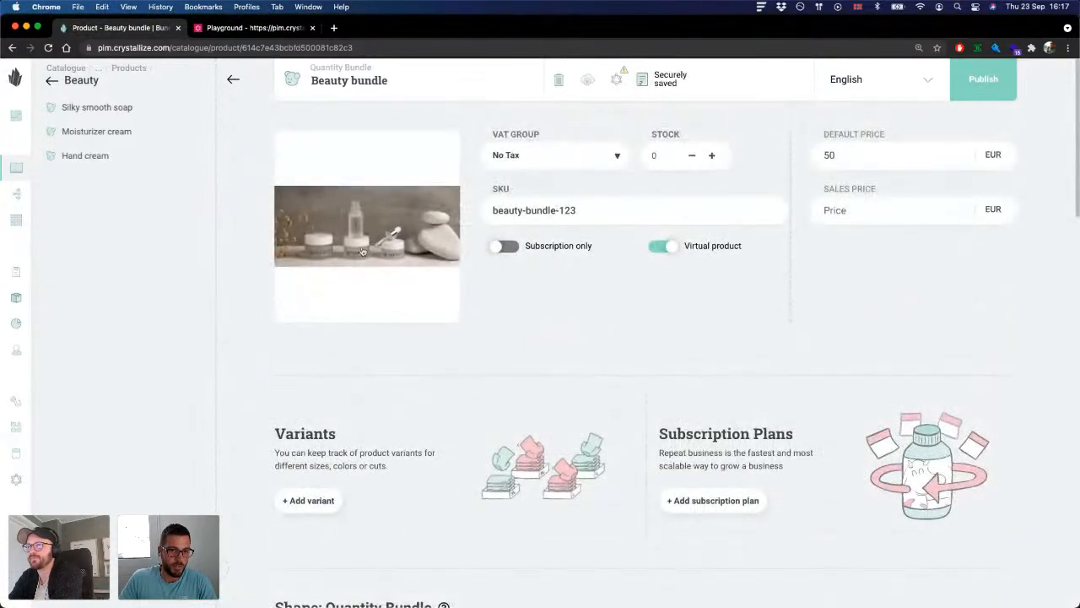
scroll(406, 269, "down", 10)
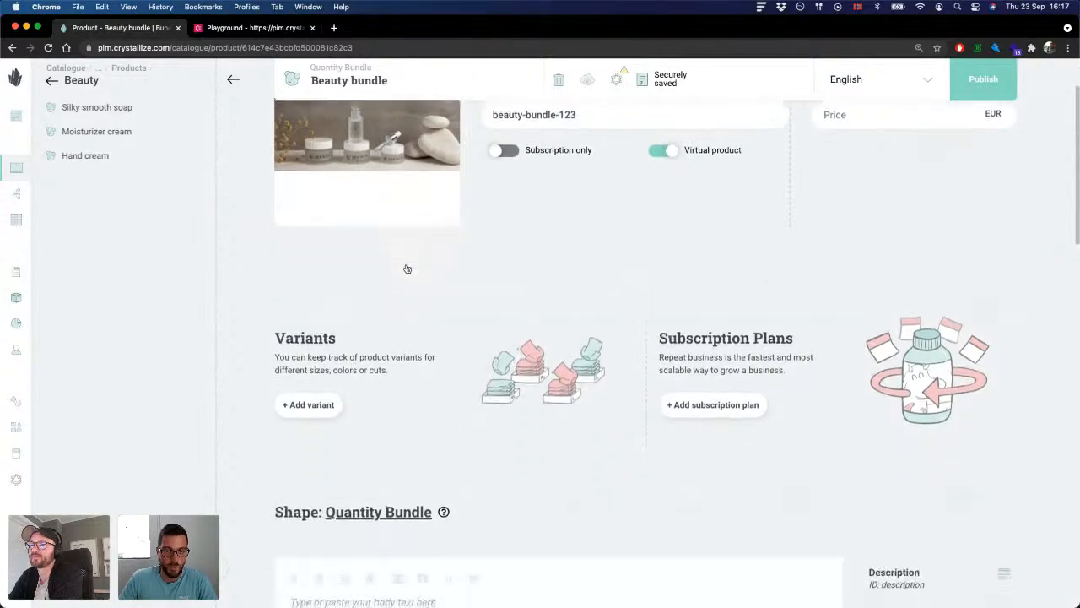
scroll(426, 278, "down", 5)
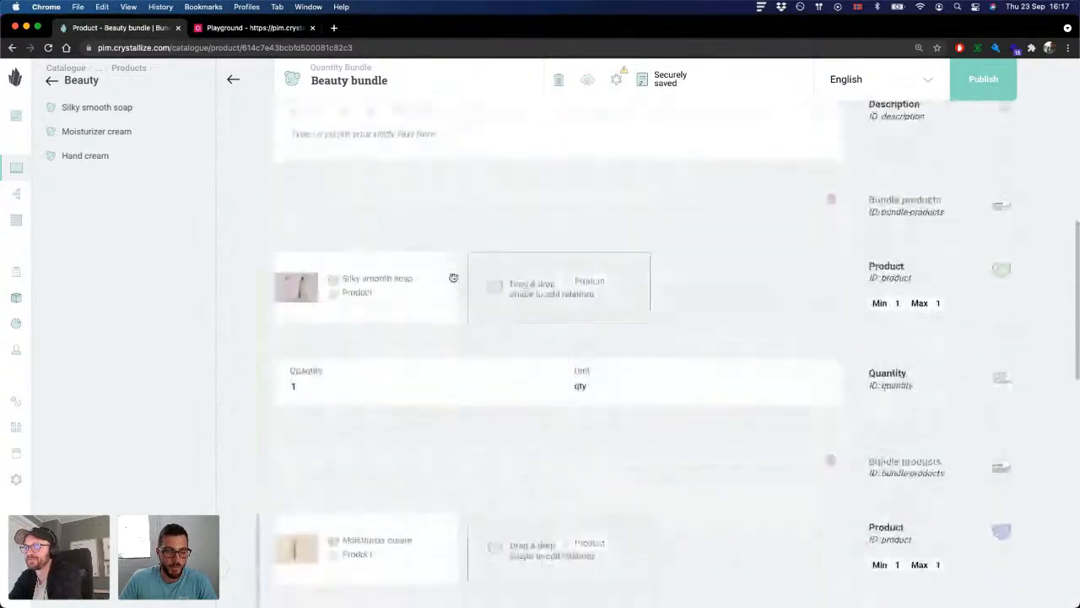
scroll(453, 280, "up", 3)
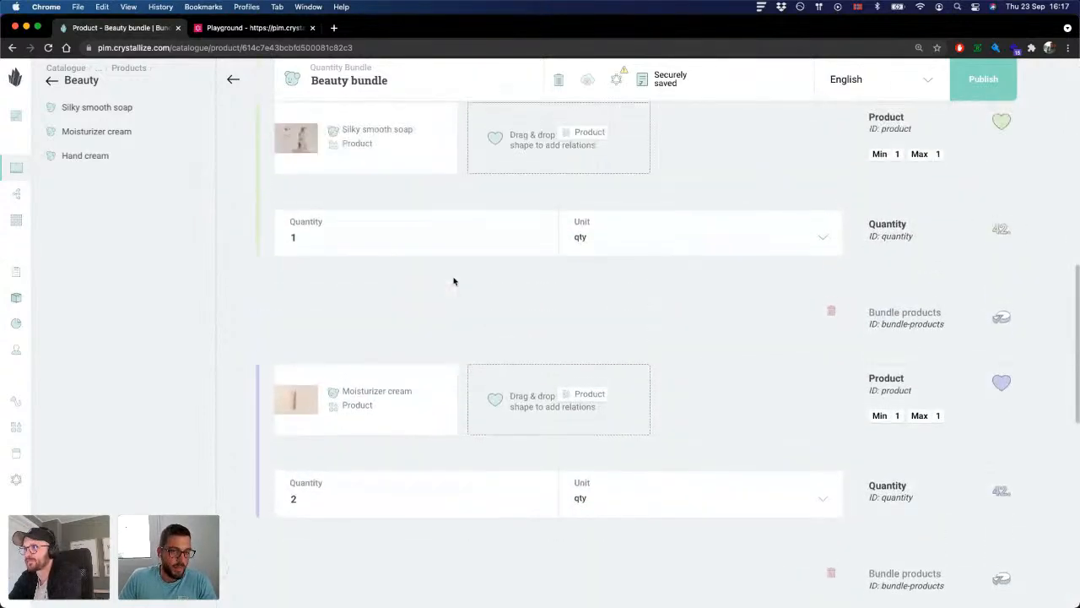
scroll(453, 281, "up", 4)
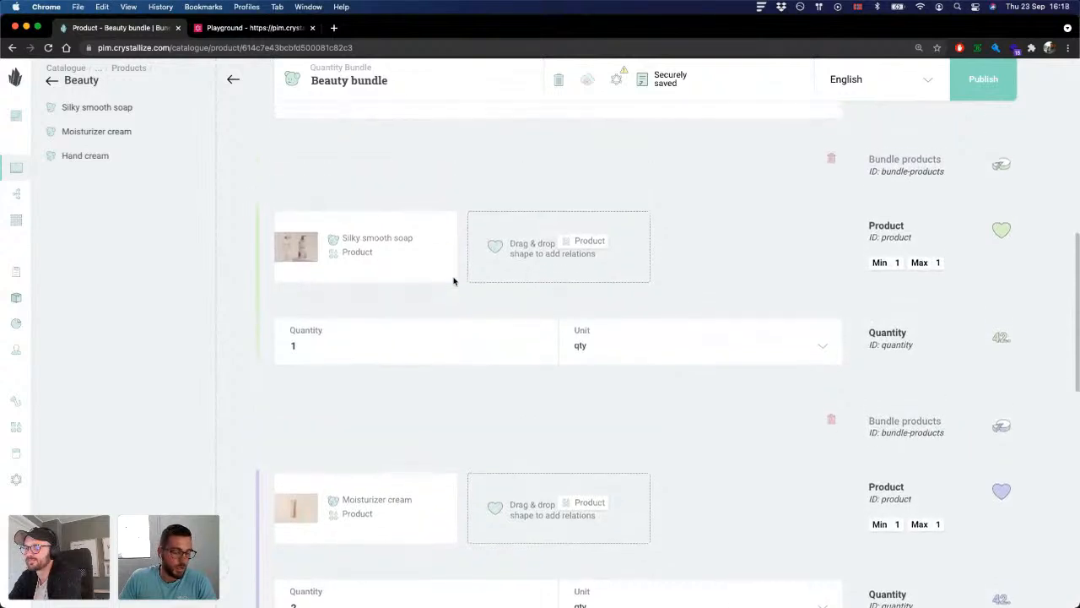
scroll(542, 278, "up", 2)
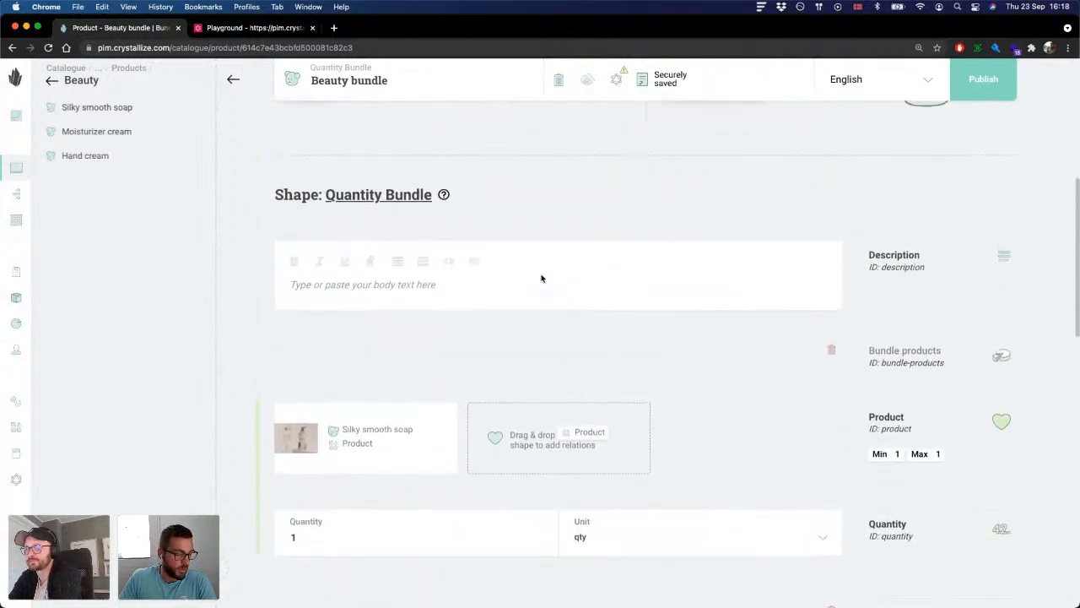
scroll(542, 278, "down", 3)
scroll(542, 278, "down", 3)
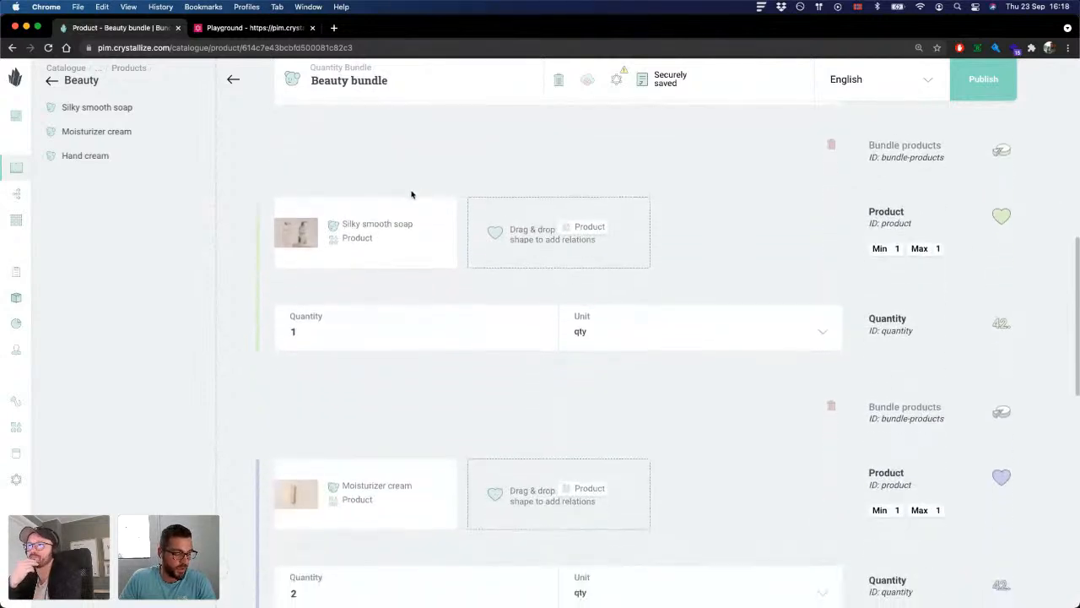
scroll(405, 300, "down", 1)
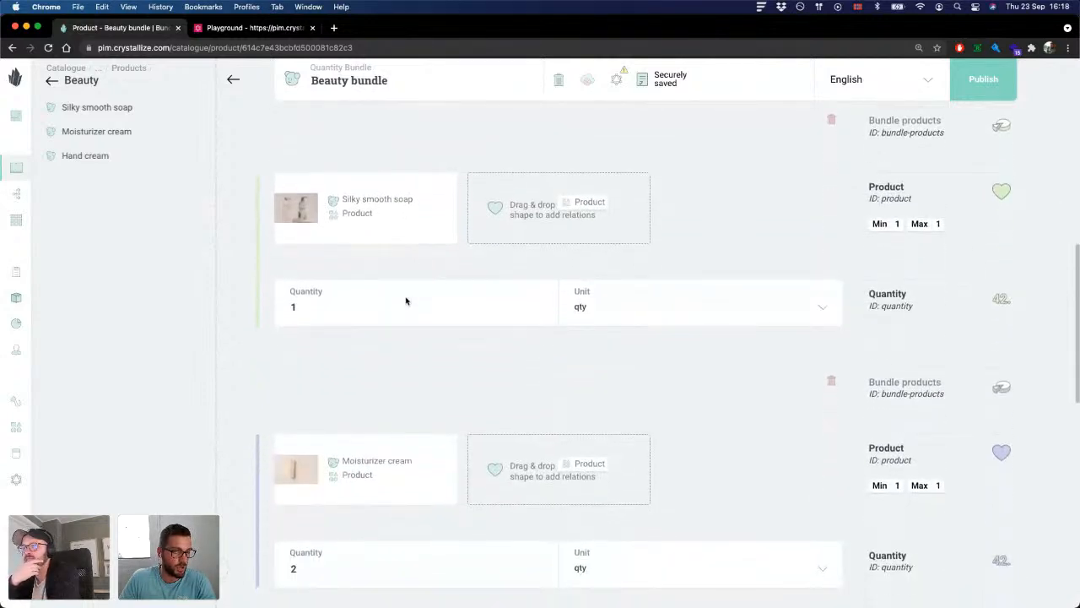
scroll(405, 301, "down", 1)
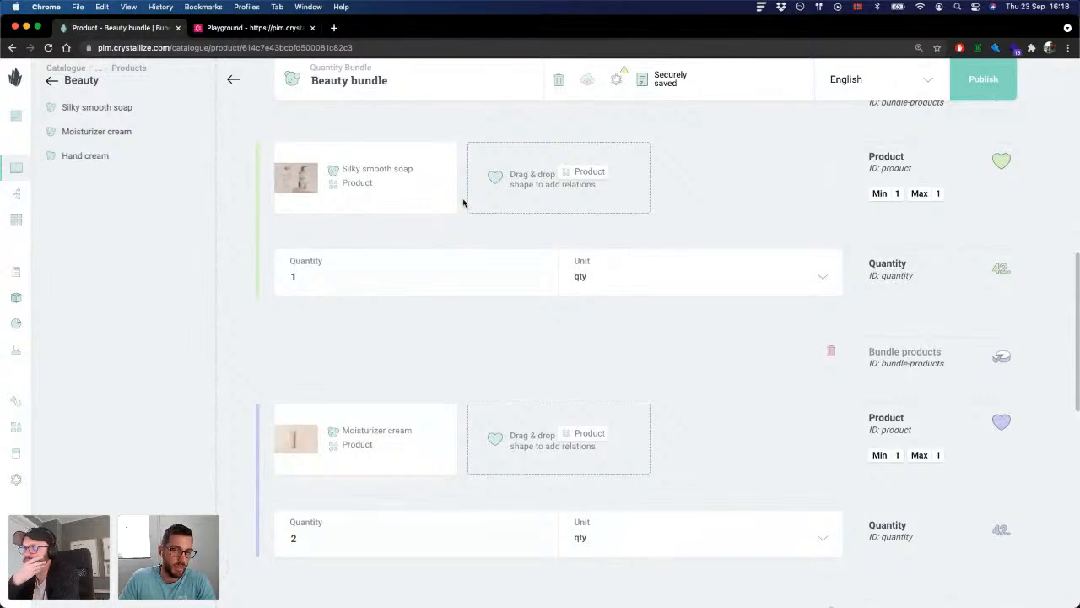
scroll(439, 280, "down", 2)
scroll(439, 280, "down", 1)
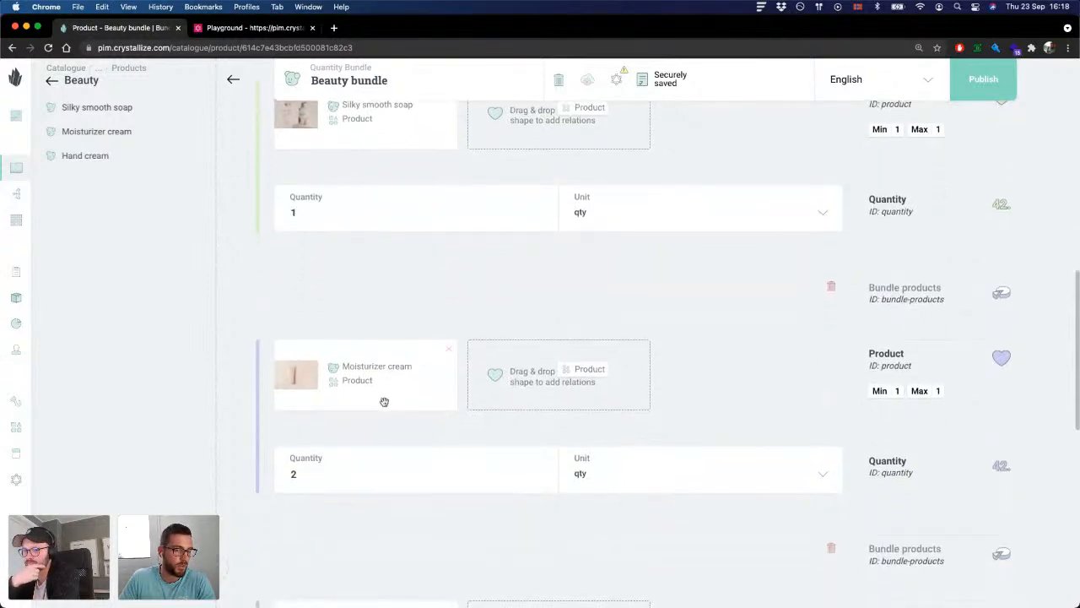
scroll(376, 436, "down", 1)
scroll(377, 436, "down", 1)
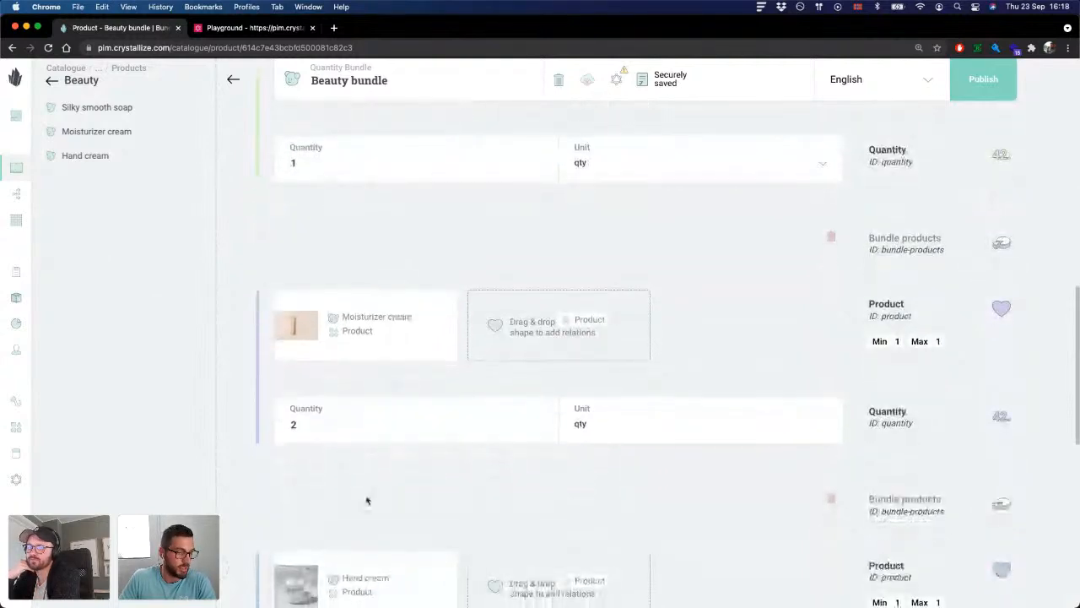
scroll(380, 498, "down", 1)
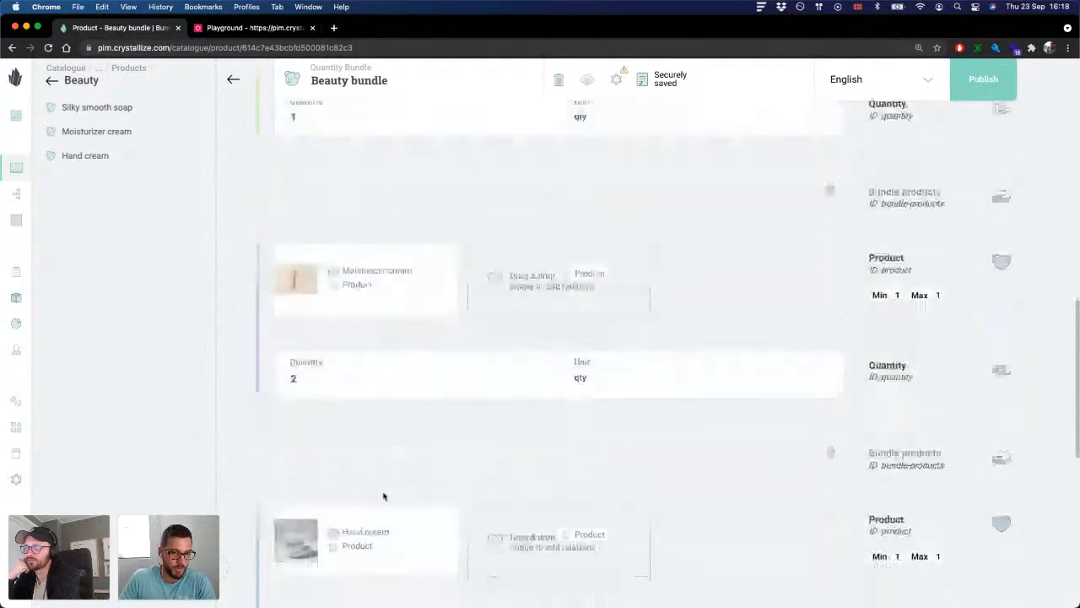
scroll(383, 496, "down", 3)
Step: Publish the Beauty bundle
scroll(393, 292, "up", 2)
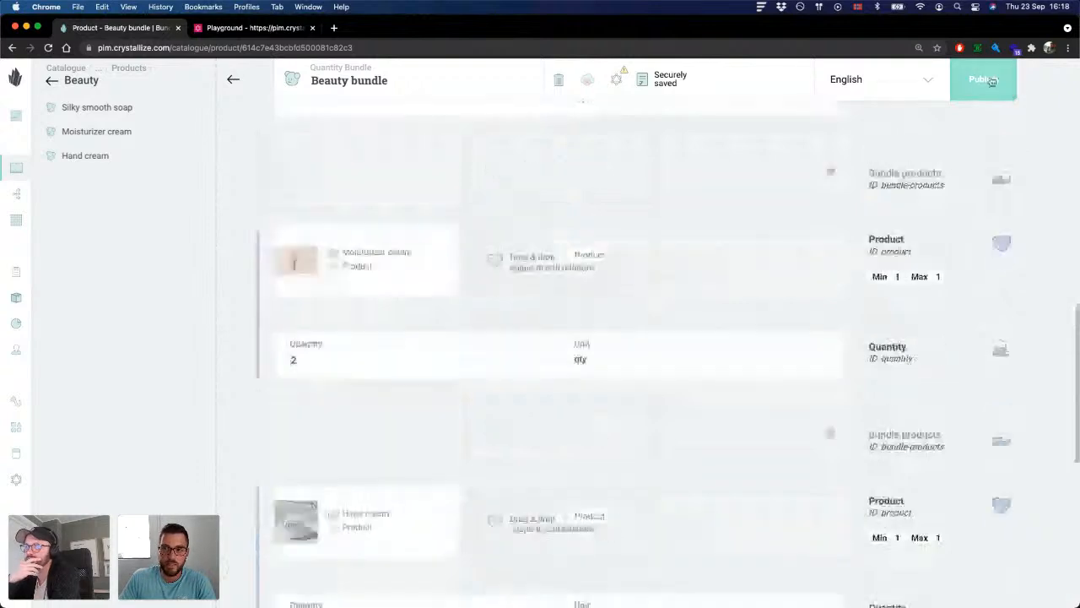
left_click(988, 82)
scroll(842, 242, "up", 1)
scroll(842, 241, "up", 3)
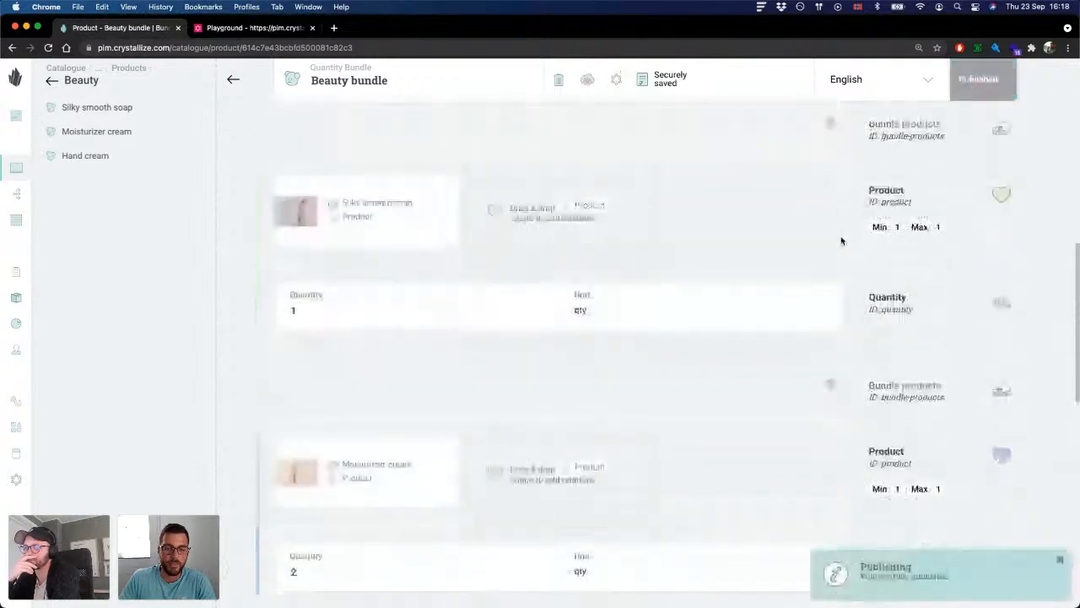
scroll(841, 241, "up", 5)
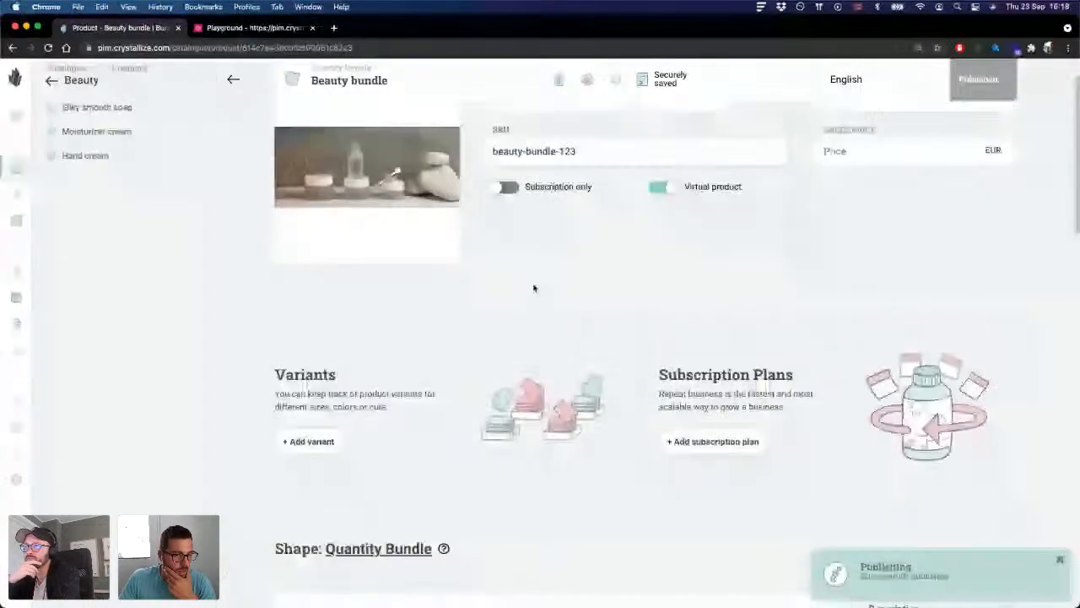
scroll(533, 288, "up", 1)
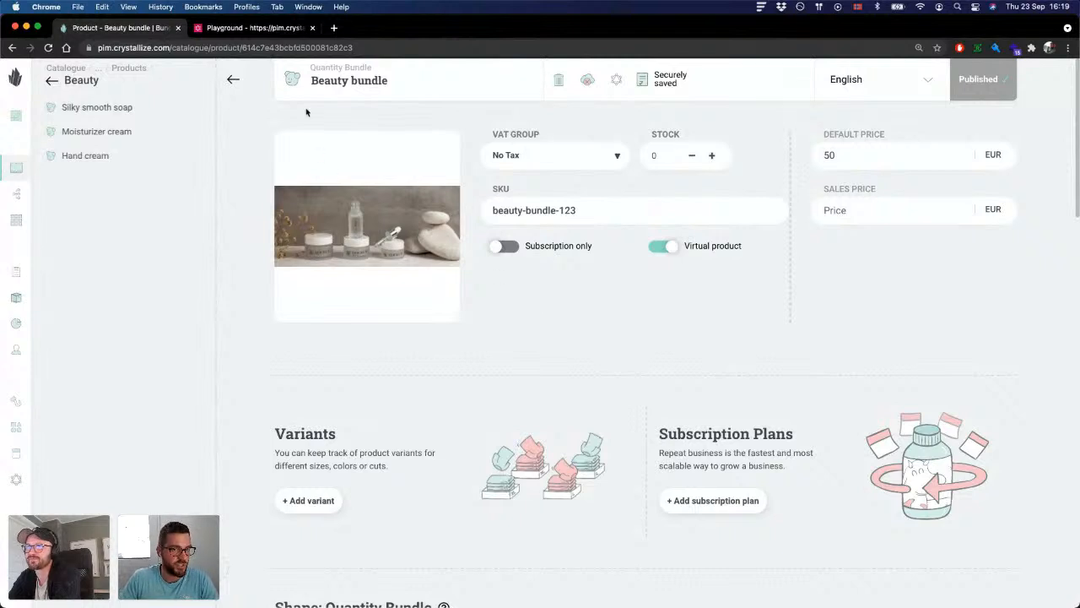
Step: Switch to the GraphQL Playground and insert blank lines before relatingItems and after the Product fragment in the ITEM_RELATIONS query
left_click(247, 29)
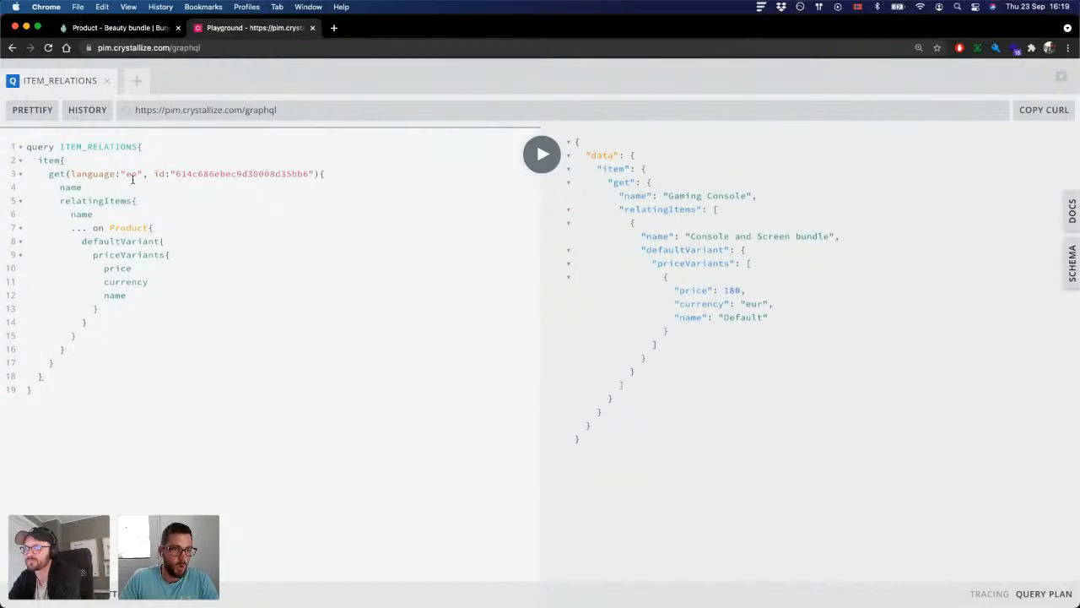
left_click_drag(26, 147, 82, 392)
left_click(83, 392)
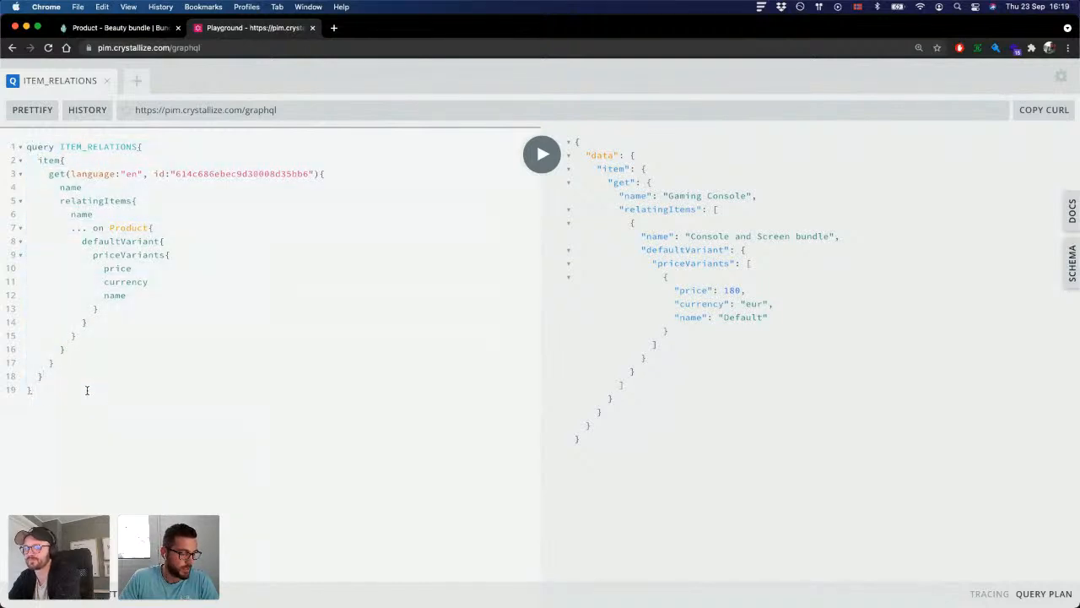
left_click(94, 187)
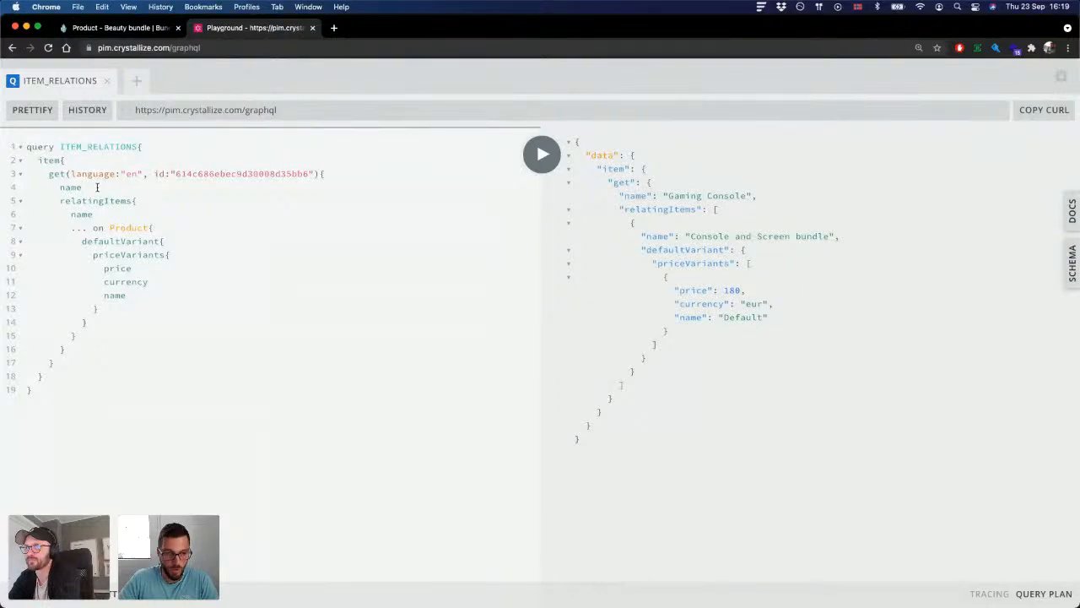
key("Return")
left_click(88, 355)
key("Return")
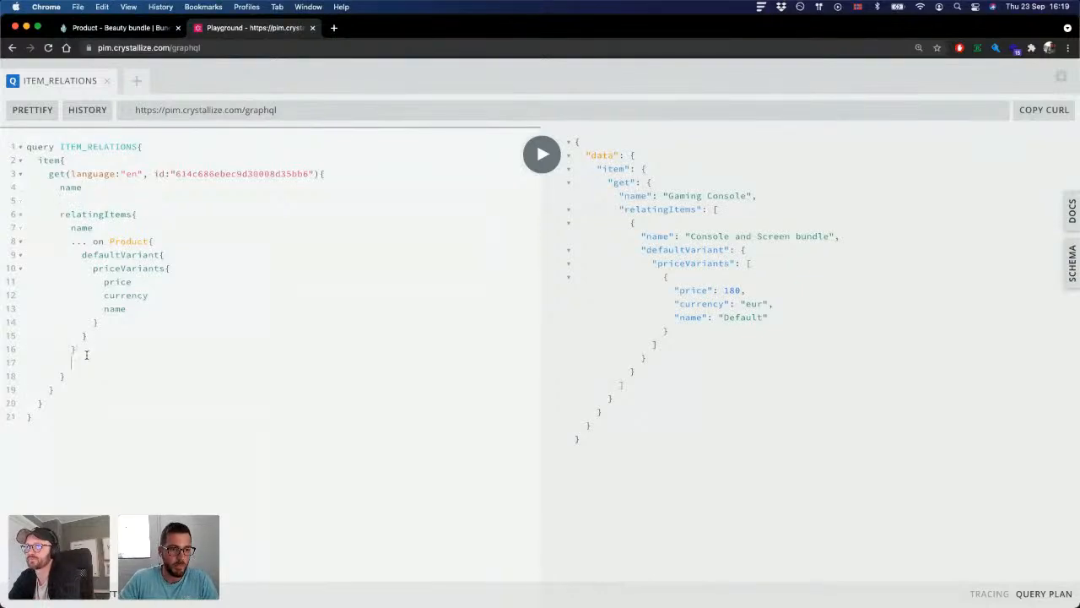
Step: Check the item id and the relatingItems block, and run the ITEM_RELATIONS query
left_click(118, 228)
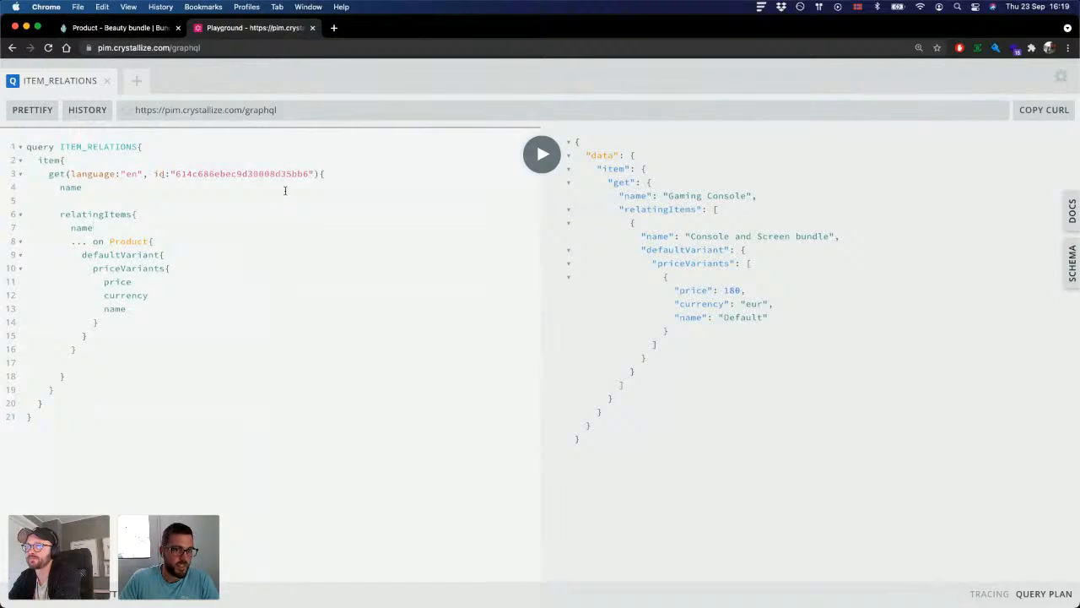
double_click(262, 173)
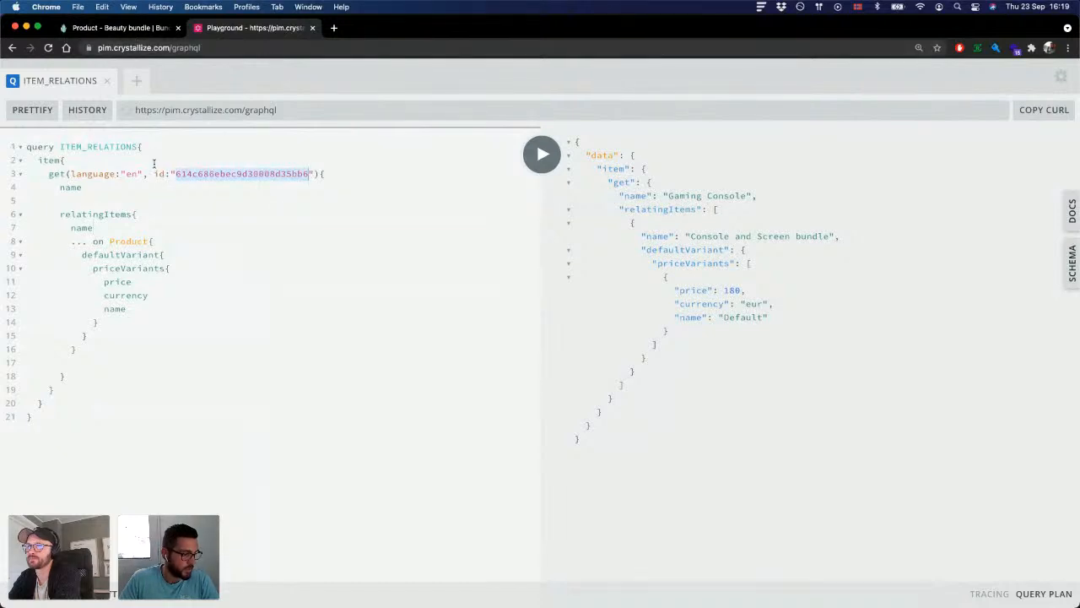
left_click(211, 215)
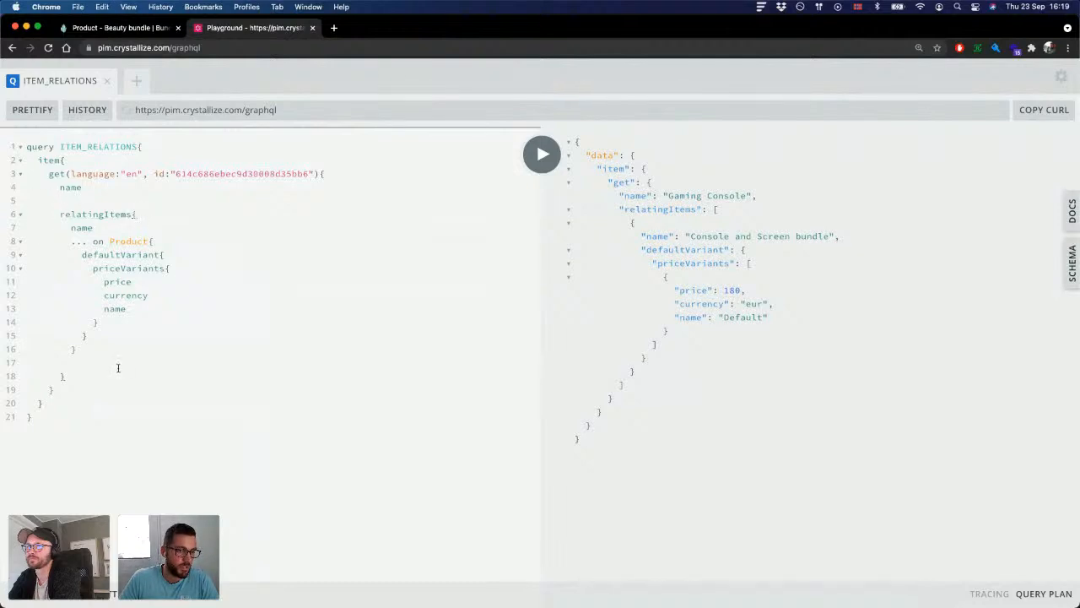
left_click(67, 376)
left_click_drag(67, 376, 59, 213)
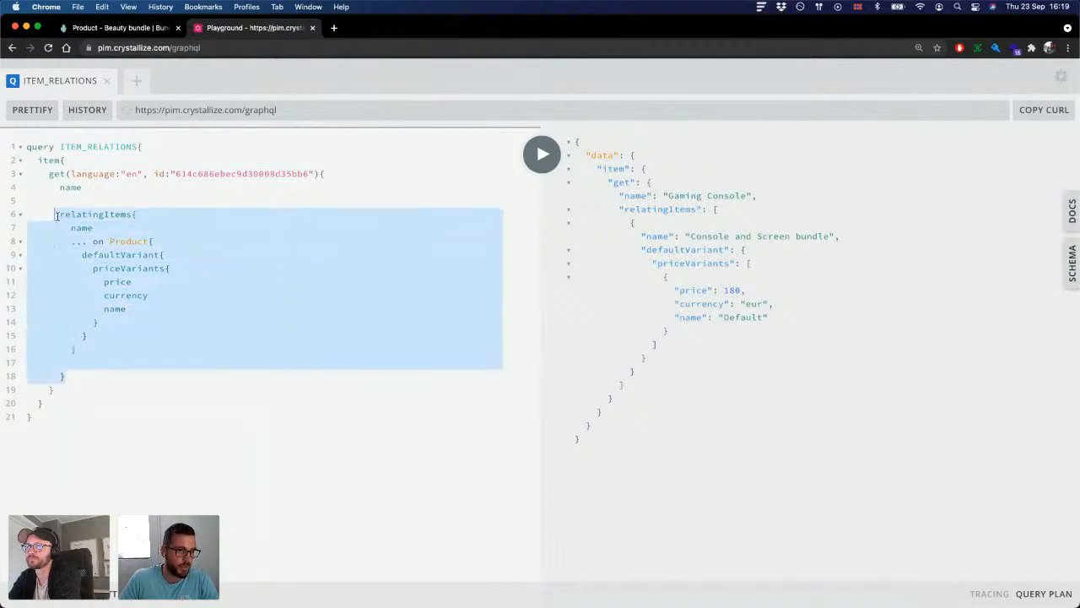
left_click(177, 316)
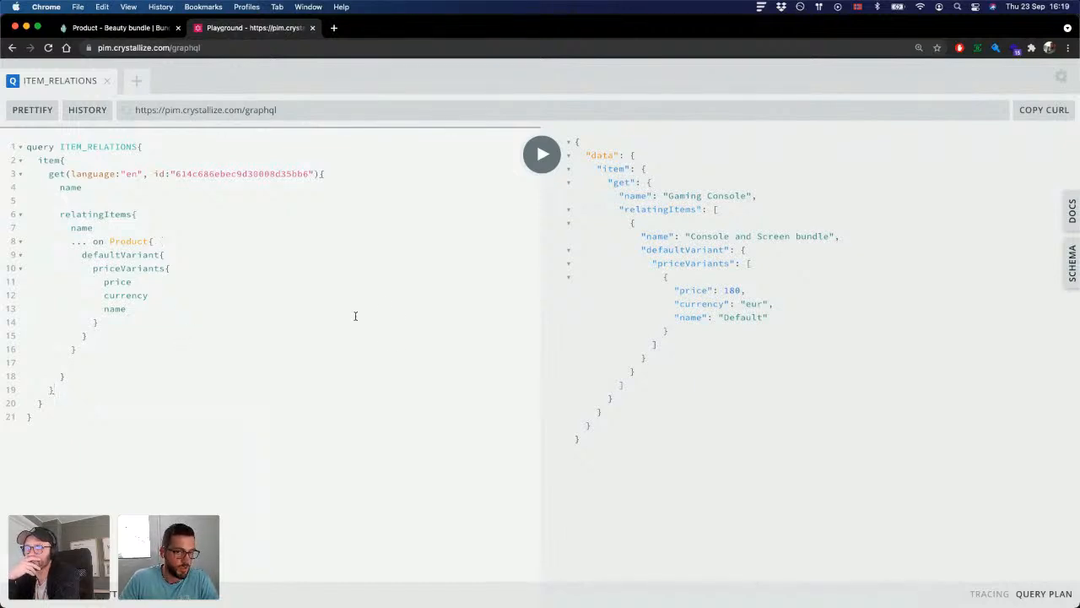
key("super+Return")
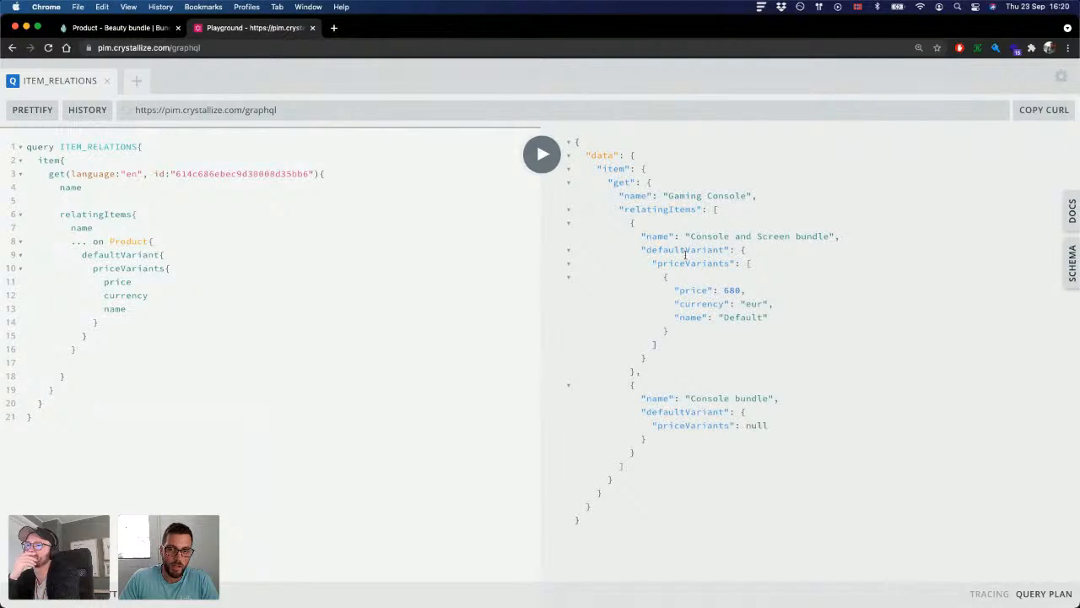
Step: Examine the relatingItems entries in the response and the price variants of the Console and Screen bundle
left_click_drag(630, 223, 648, 462)
left_click(689, 505)
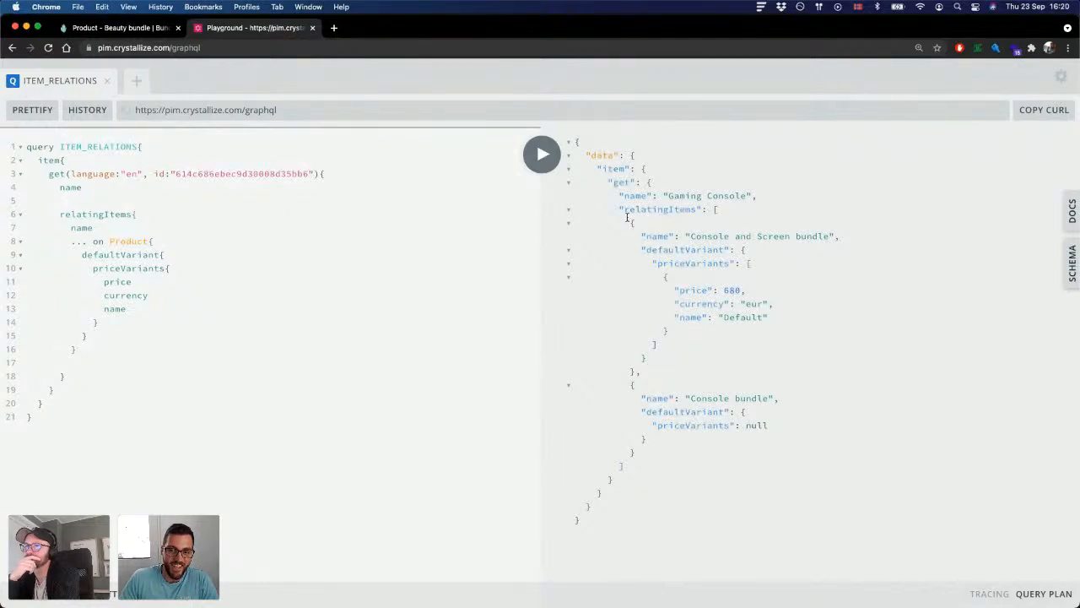
left_click_drag(630, 222, 688, 355)
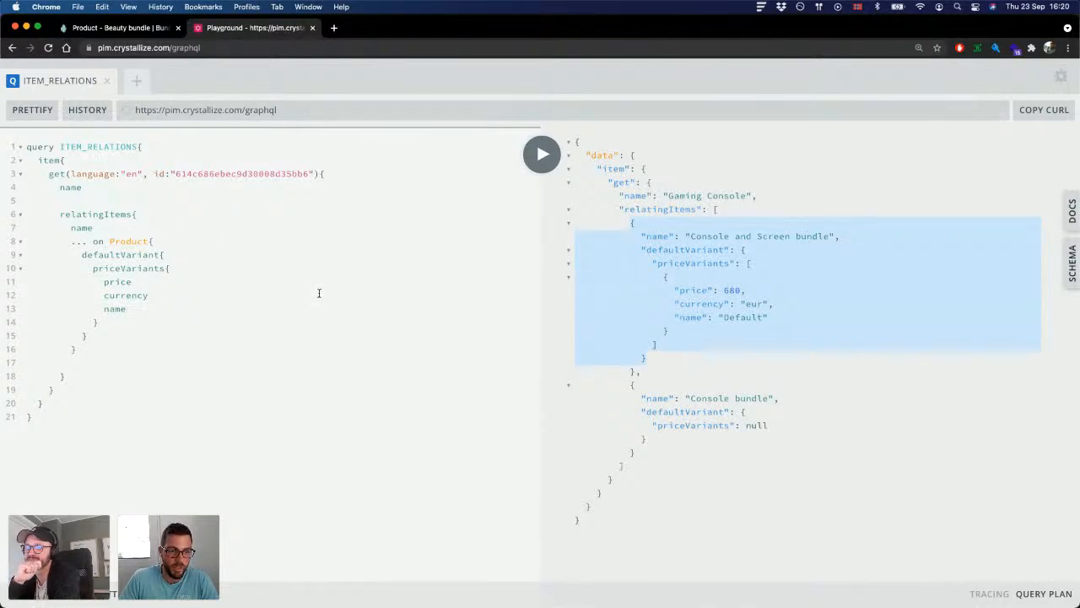
left_click(739, 221)
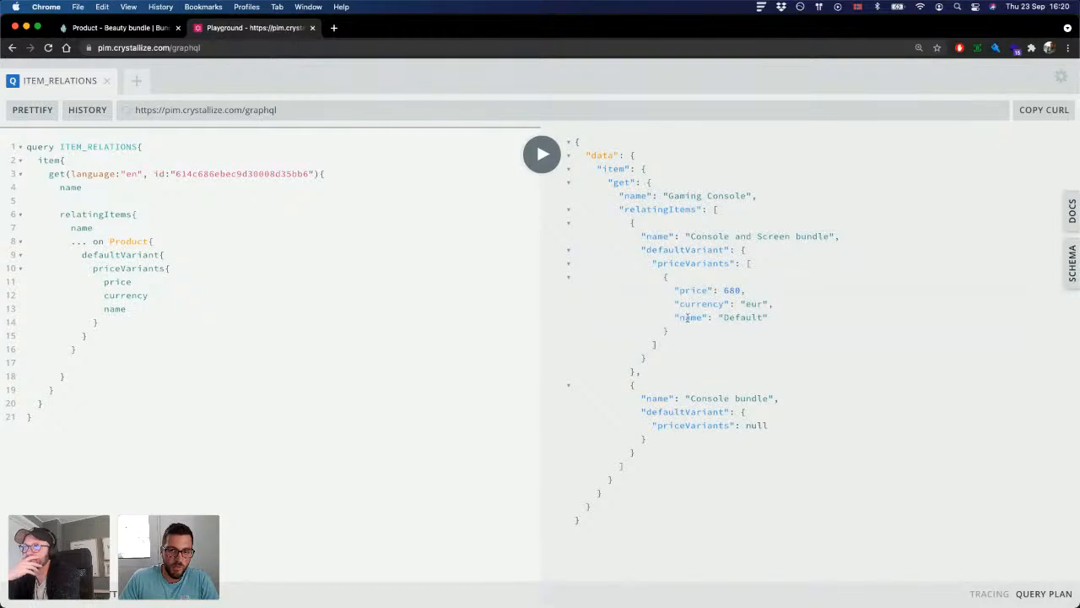
left_click_drag(656, 263, 669, 333)
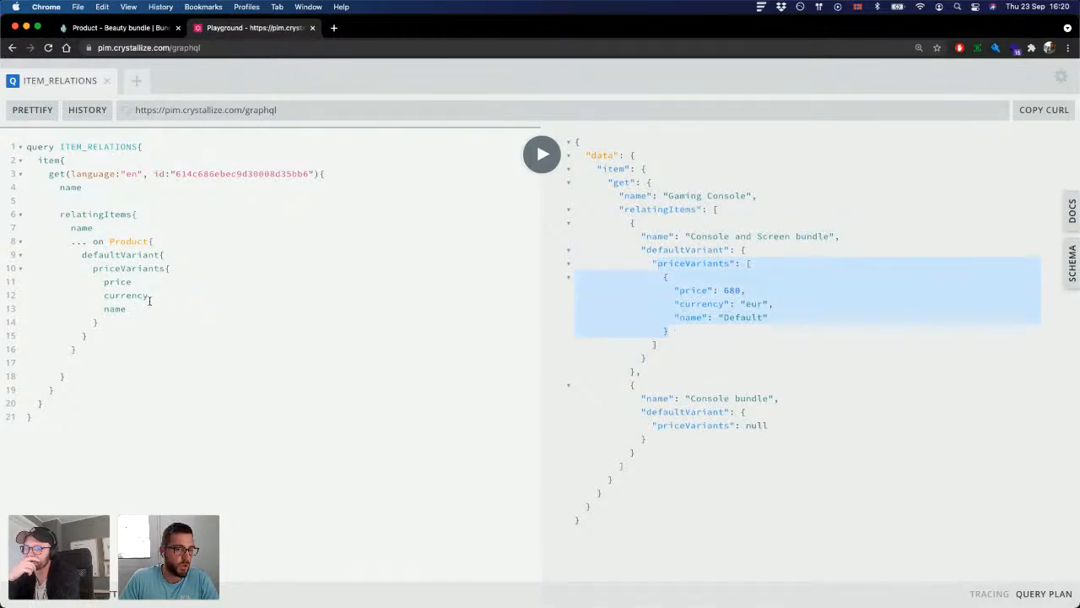
Step: Add a components block after defaultVariant inside the Product fragment of the query
left_click(136, 329)
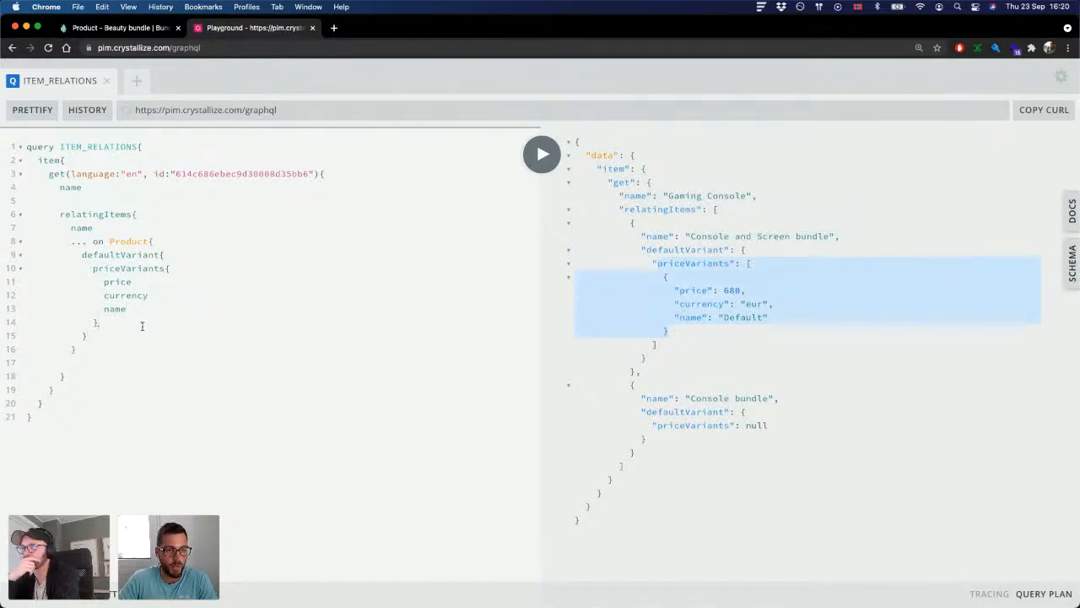
key("Return")
type("c")
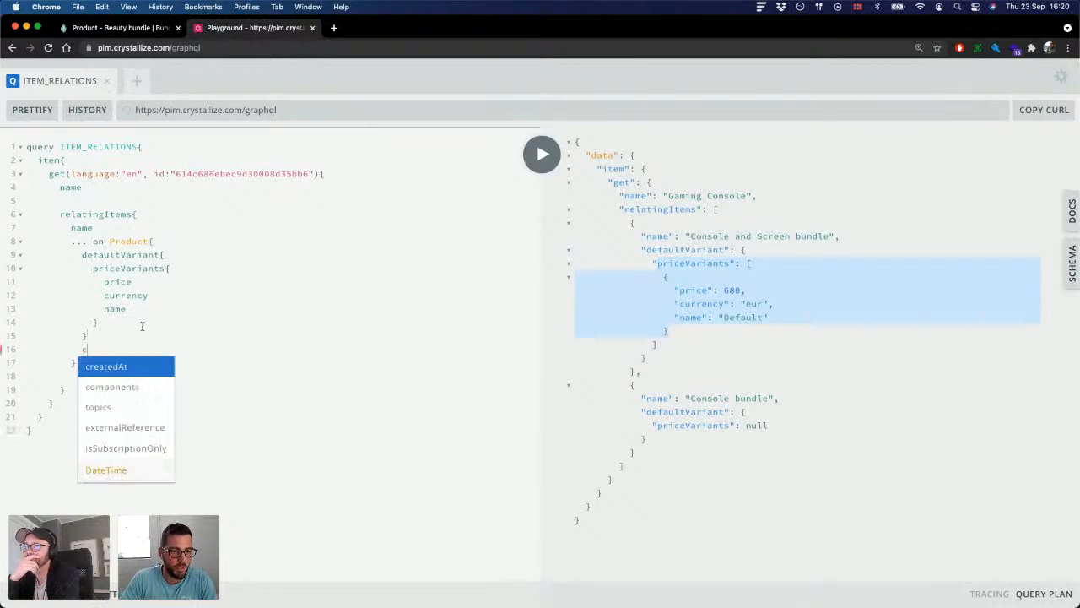
type("omponents[")
key("BackSpace")
type("}components")
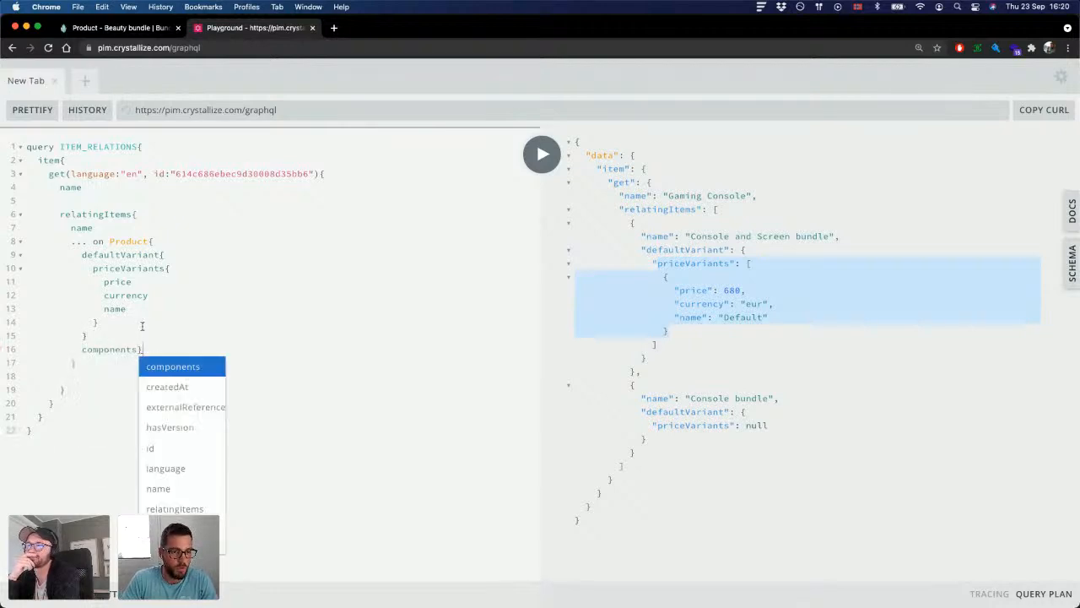
key("BackSpace")
key("BackSpace")
key("BackSpace")
key("BackSpace")
key("BackSpace")
key("BackSpace")
key("BackSpace")
key("BackSpace")
key("BackSpace")
key("BackSpace")
key("BackSpace")
type("{")
key("Return")
type("item")
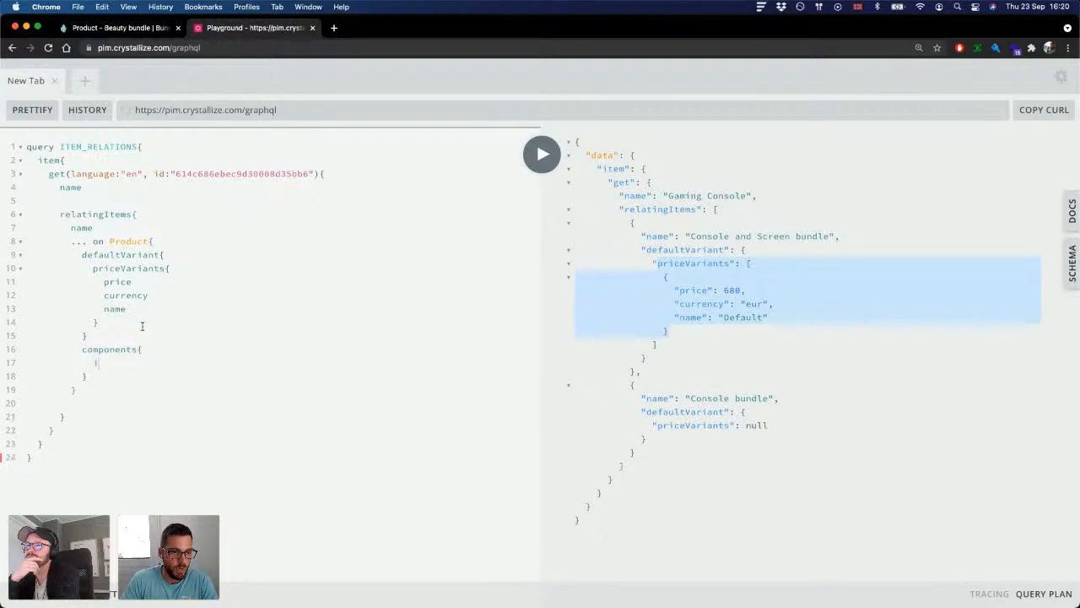
Step: Insert an empty "... on Component" inline fragment inside the components block
key("BackSpace")
key("BackSpace")
key("BackSpace")
key("BackSpace")
type("... on ")
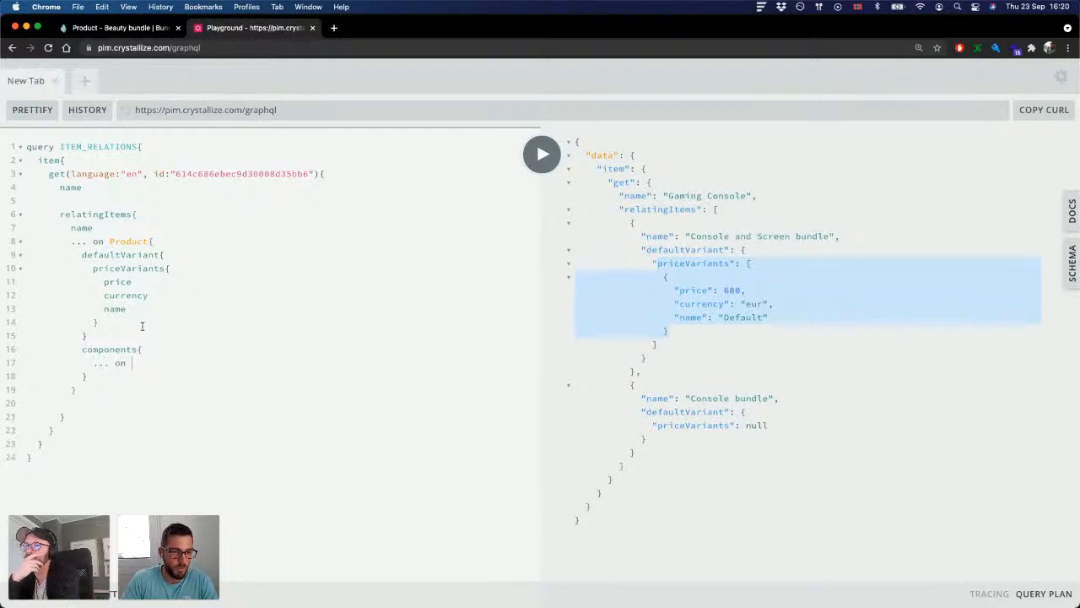
type("Component")
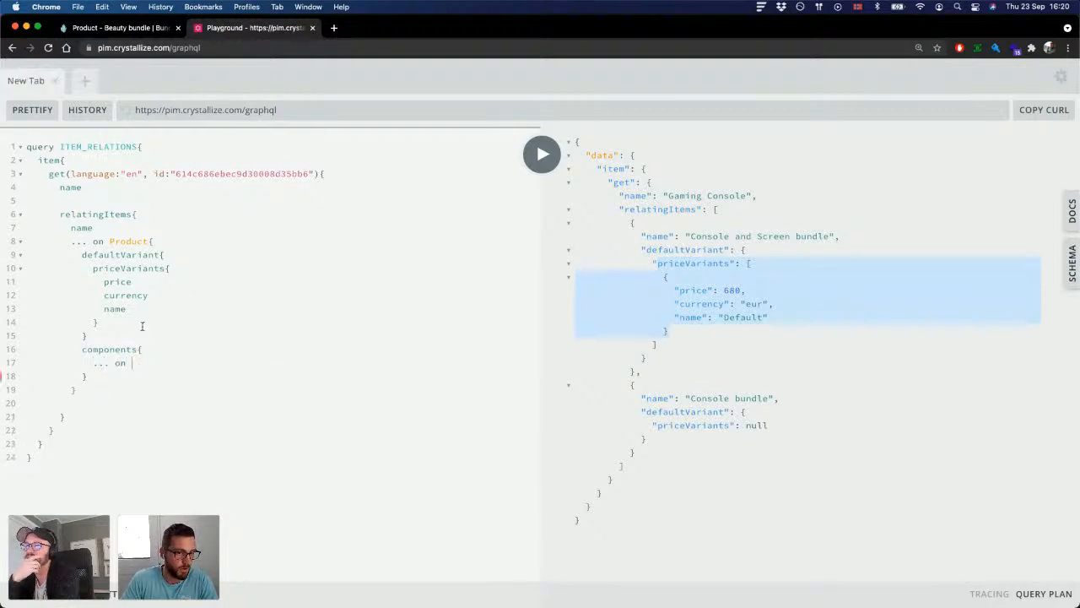
type("{")
key("Return")
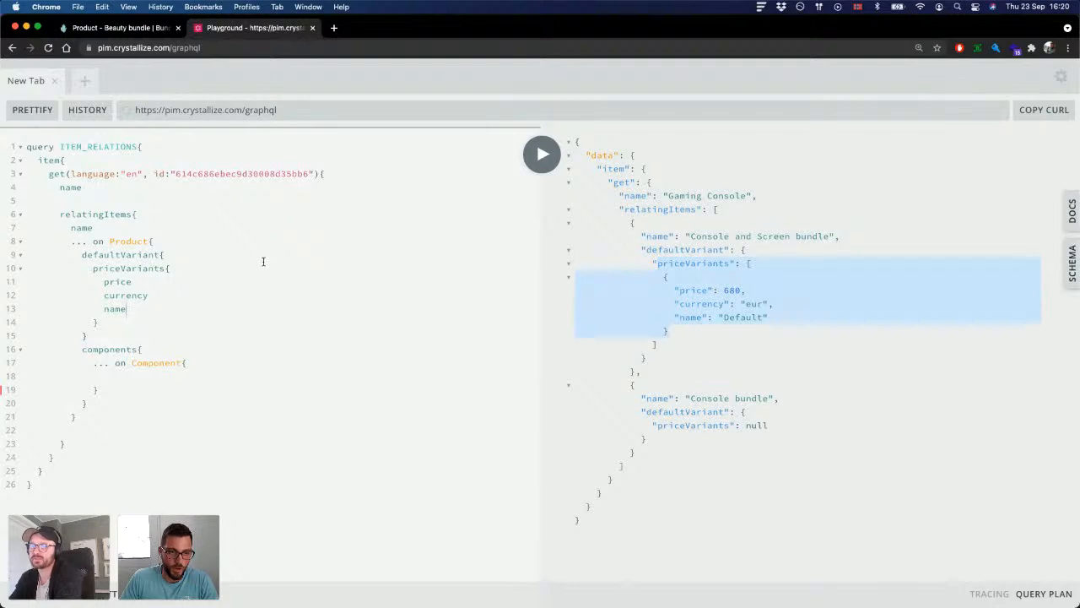
Step: Review the relatingItems part of the query from its opening line through the defaultVariant block
left_click(128, 372)
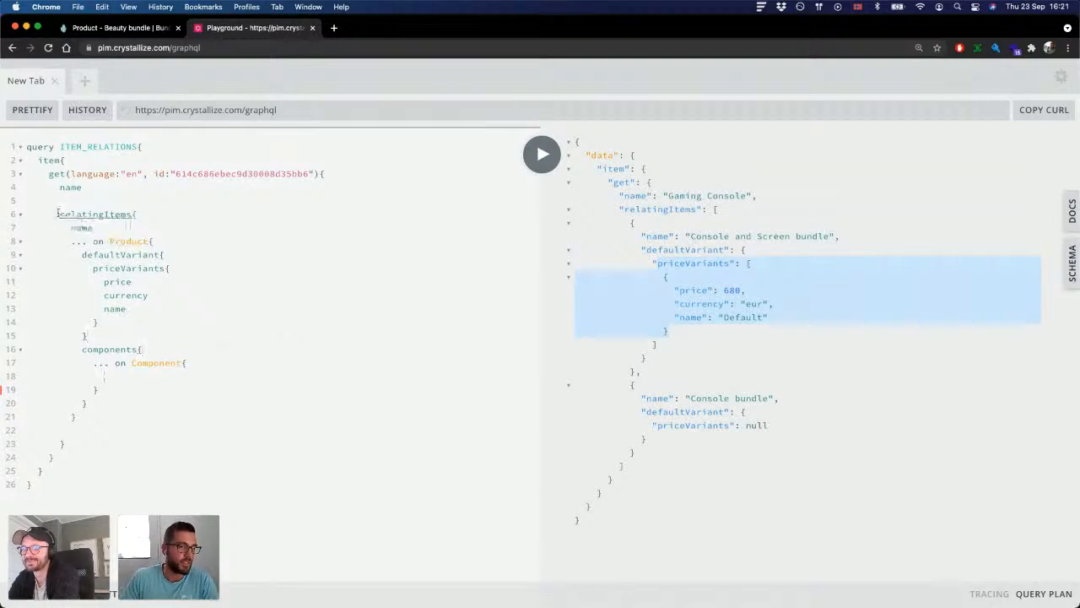
left_click_drag(59, 213, 133, 329)
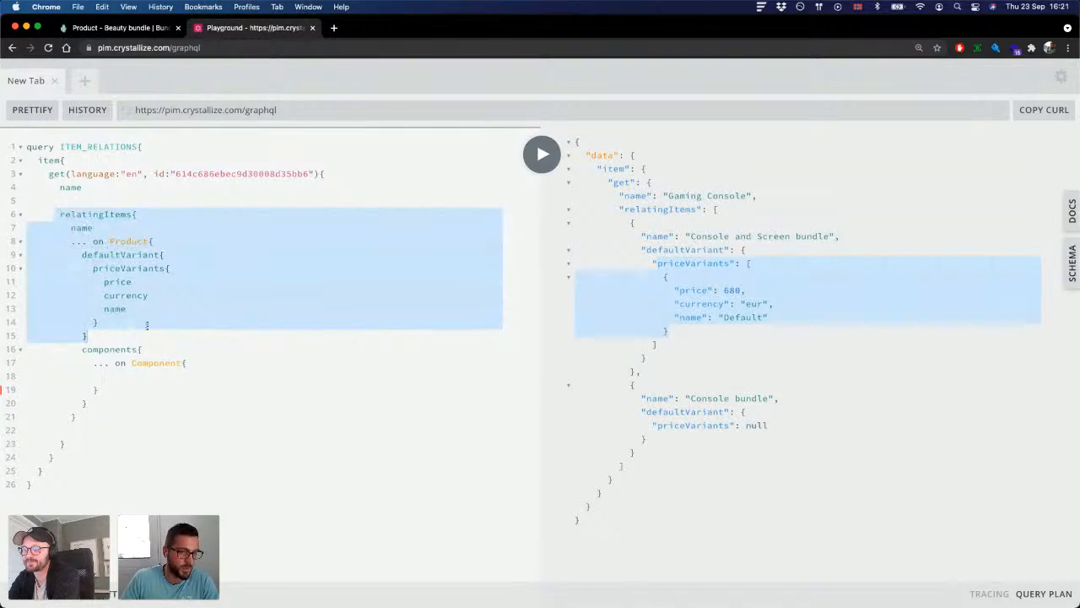
left_click_drag(116, 340, 61, 221)
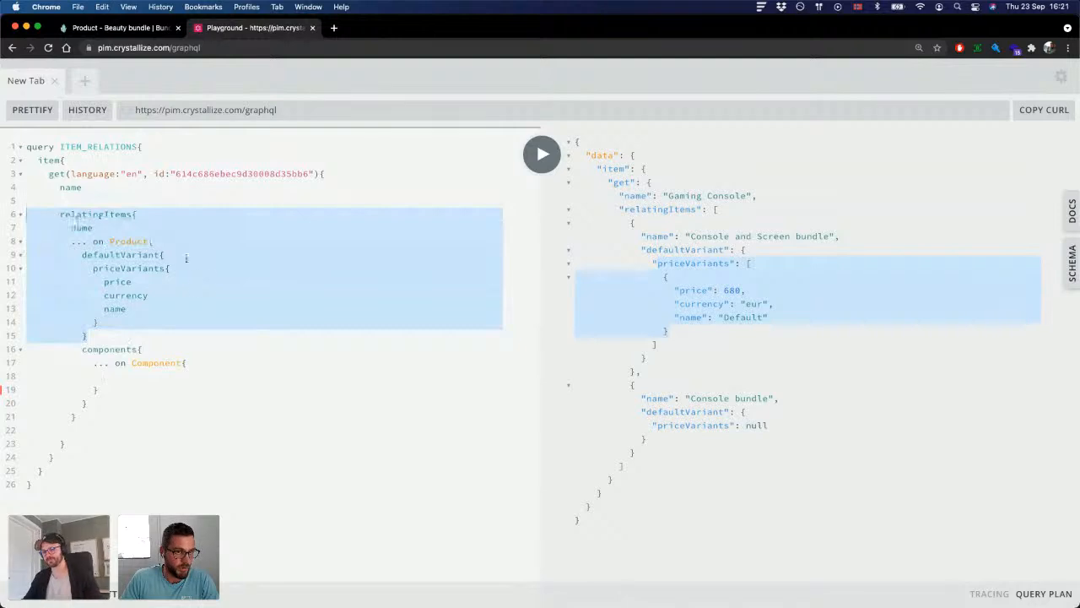
left_click_drag(112, 340, 55, 216)
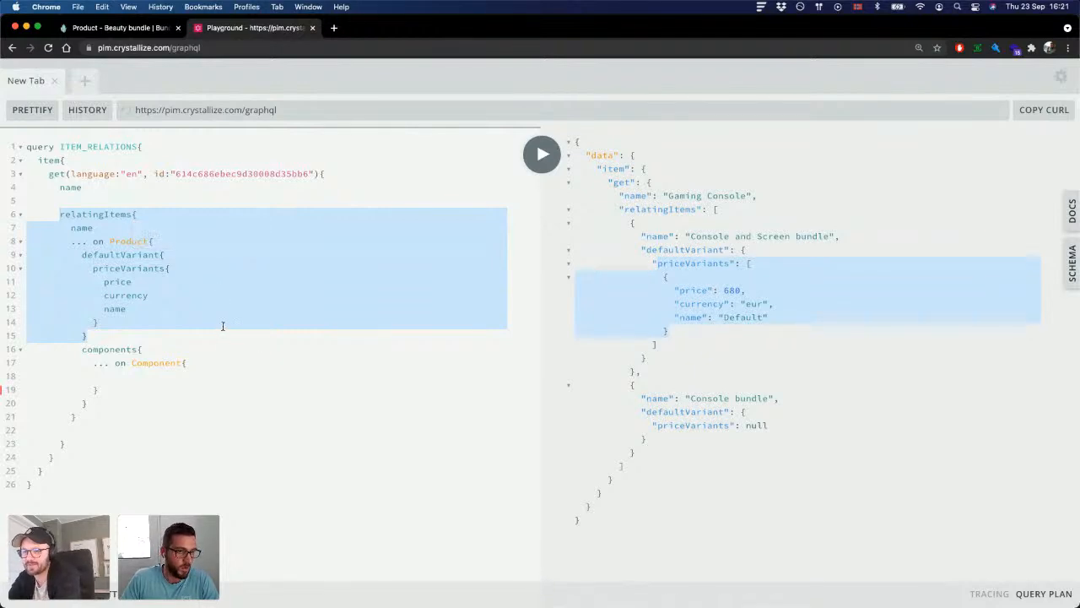
left_click(159, 330)
left_click_drag(105, 329, 59, 215)
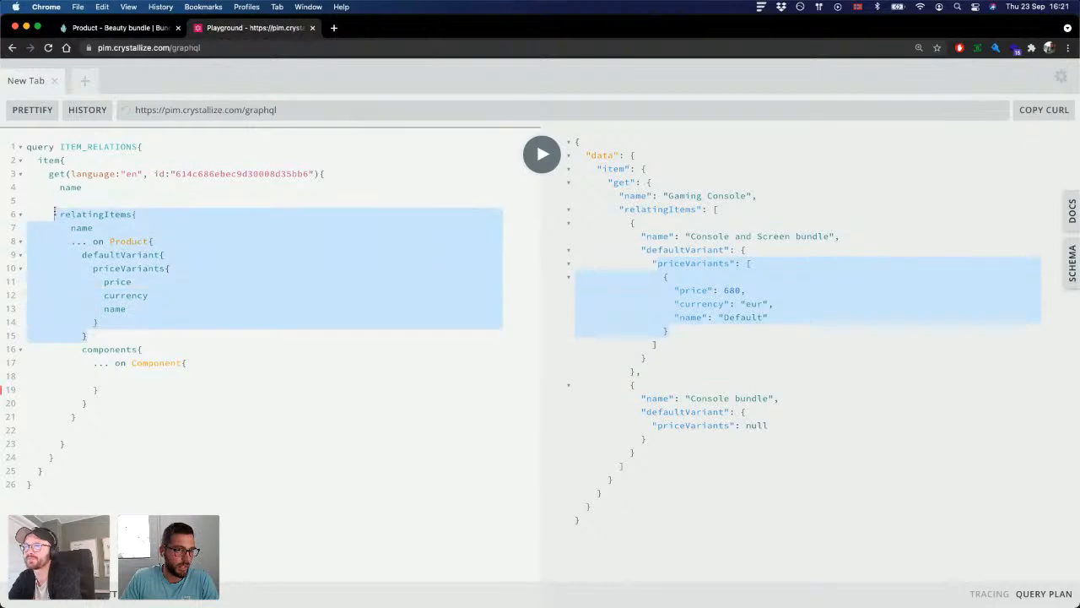
Step: Switch to the Crystallize catalogue tab and open the Product shape for editing
left_click(148, 31)
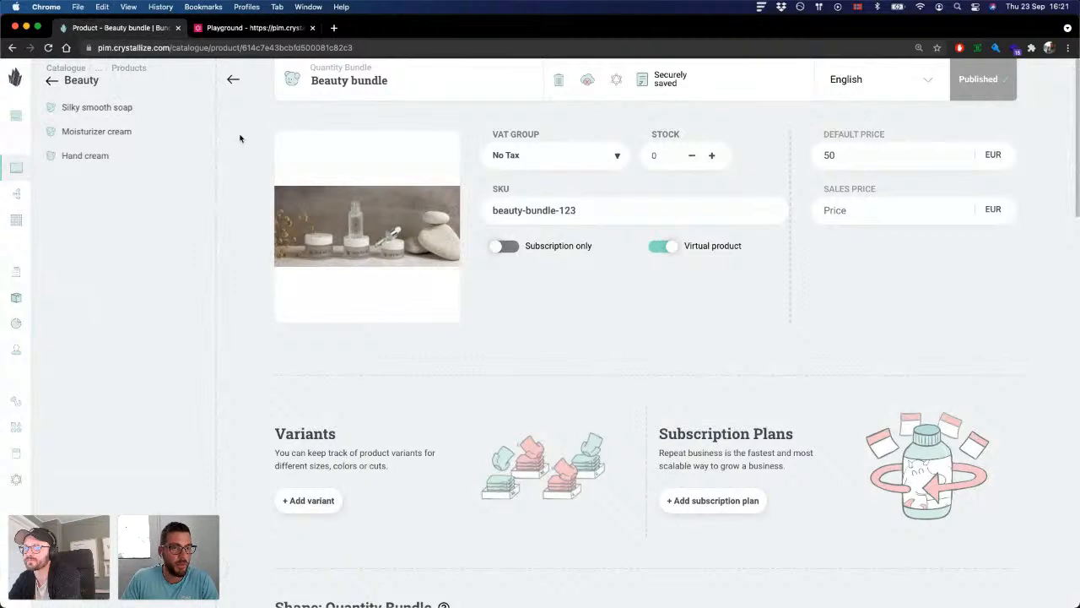
left_click(52, 81)
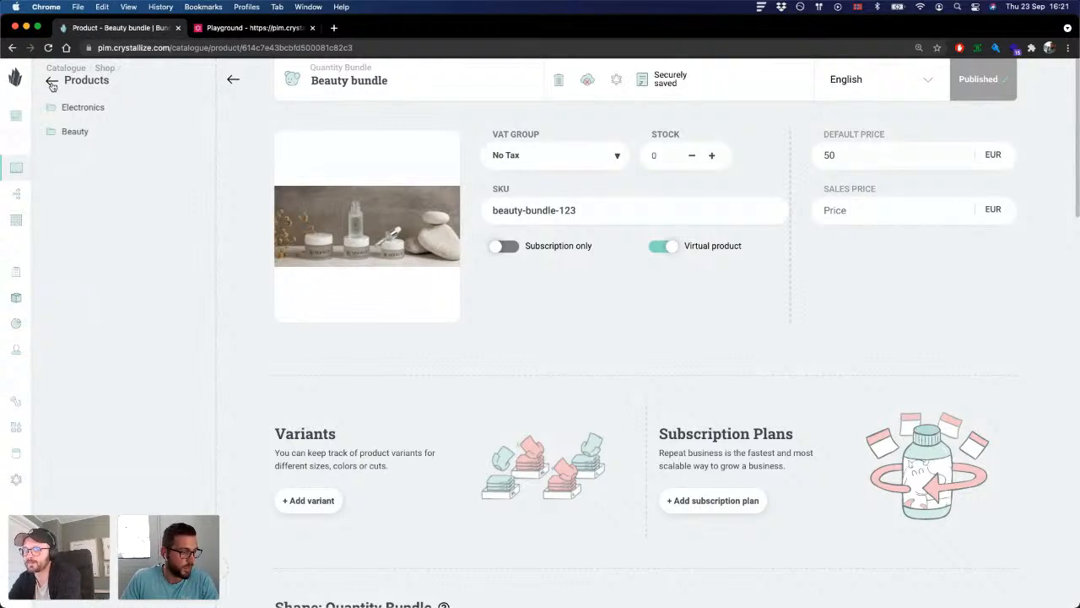
left_click(52, 82)
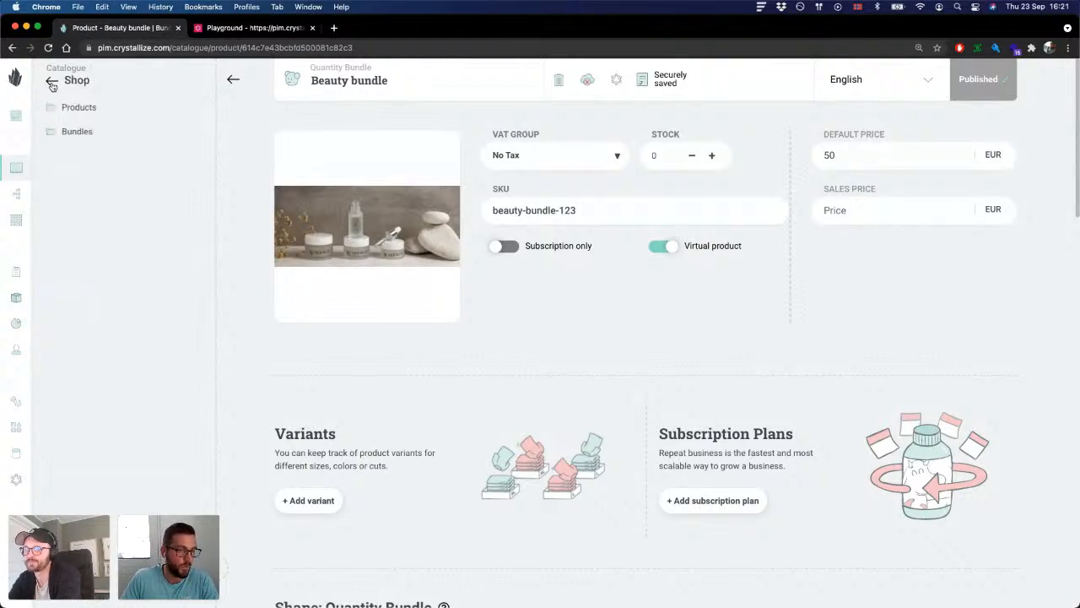
left_click(129, 115)
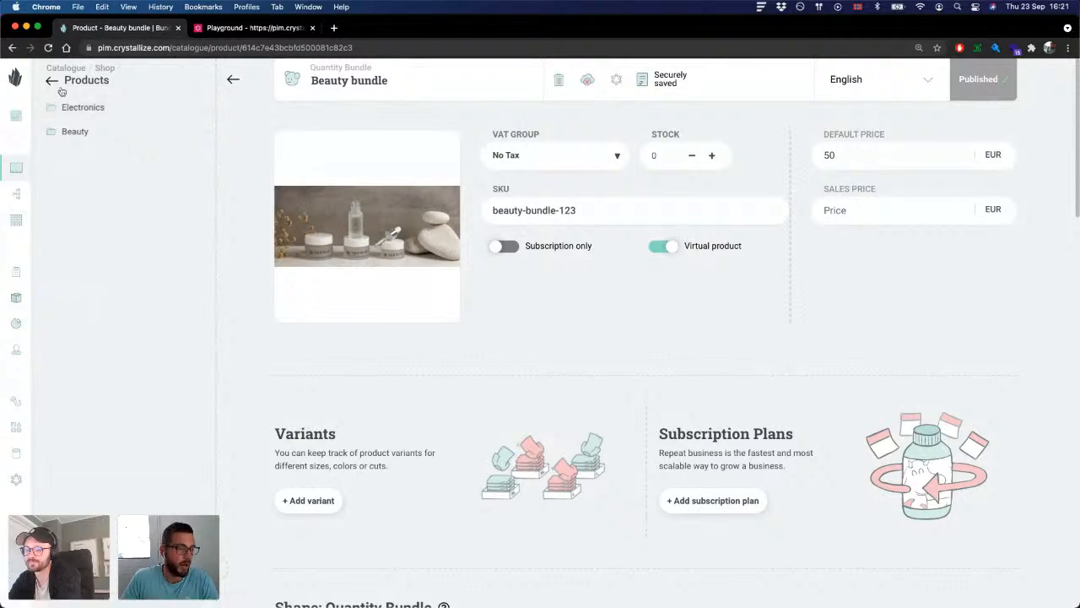
left_click(17, 428)
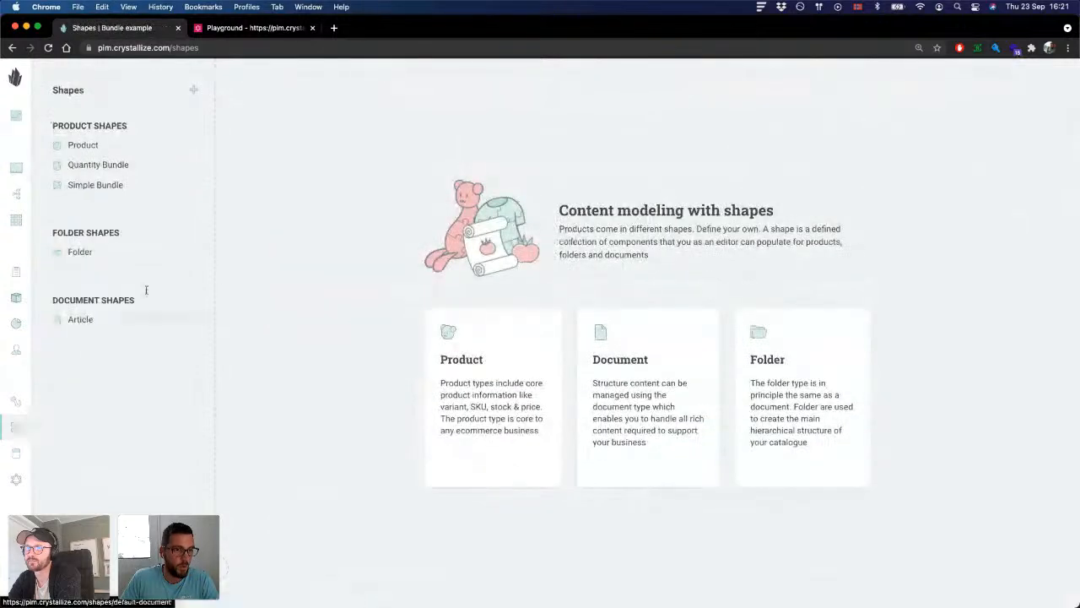
left_click(77, 145)
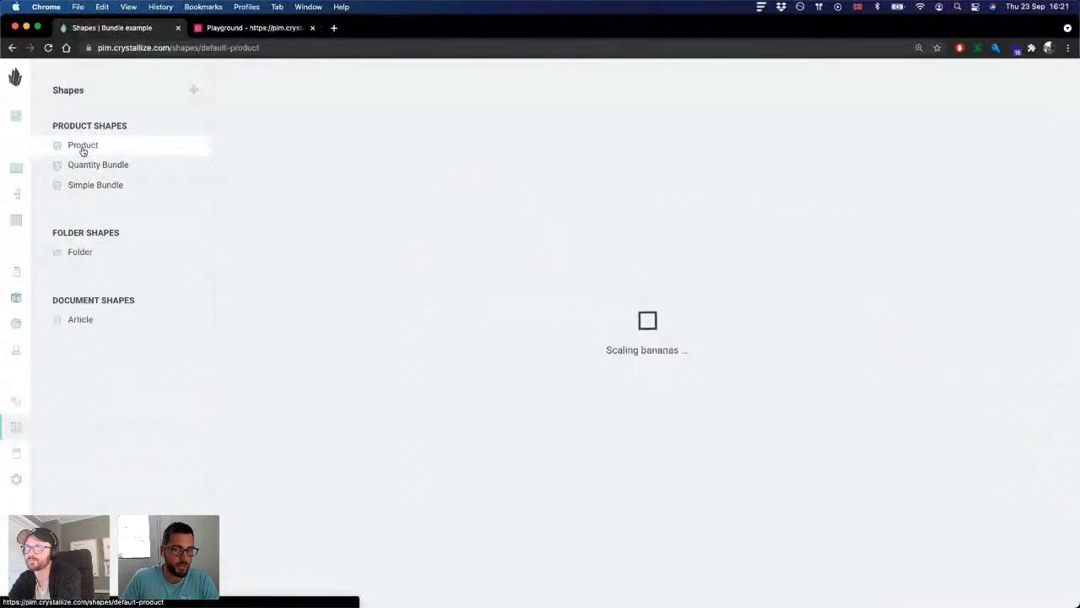
Step: Add an Item Relation component below Details in the Product shape, with the name Bundle and description Featured Bundle
scroll(621, 145, "down", 1)
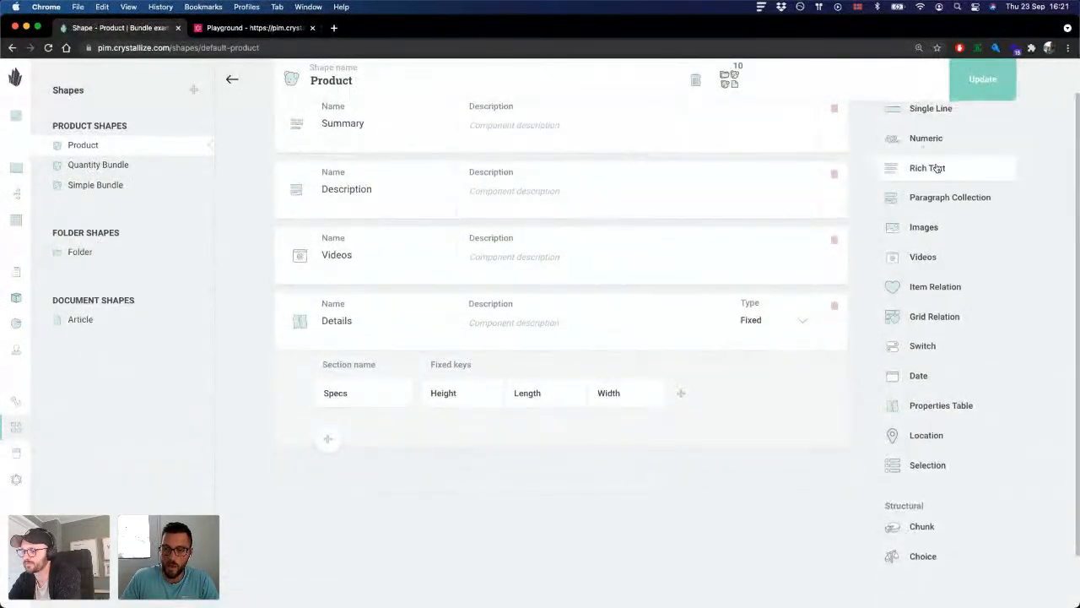
scroll(941, 220, "up", 1)
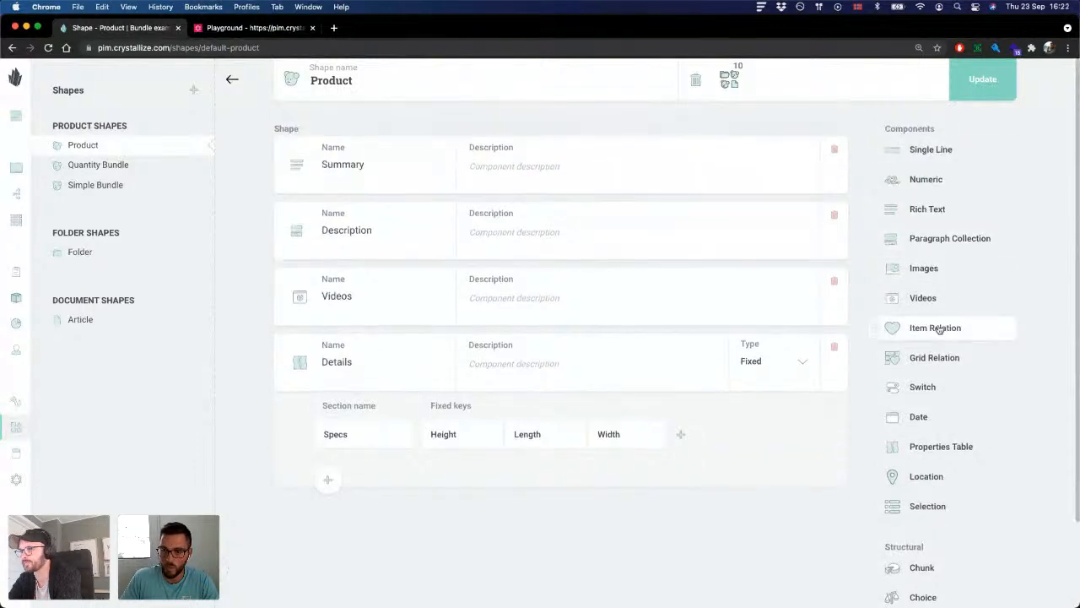
scroll(934, 326, "down", 1)
left_click_drag(935, 310, 390, 521)
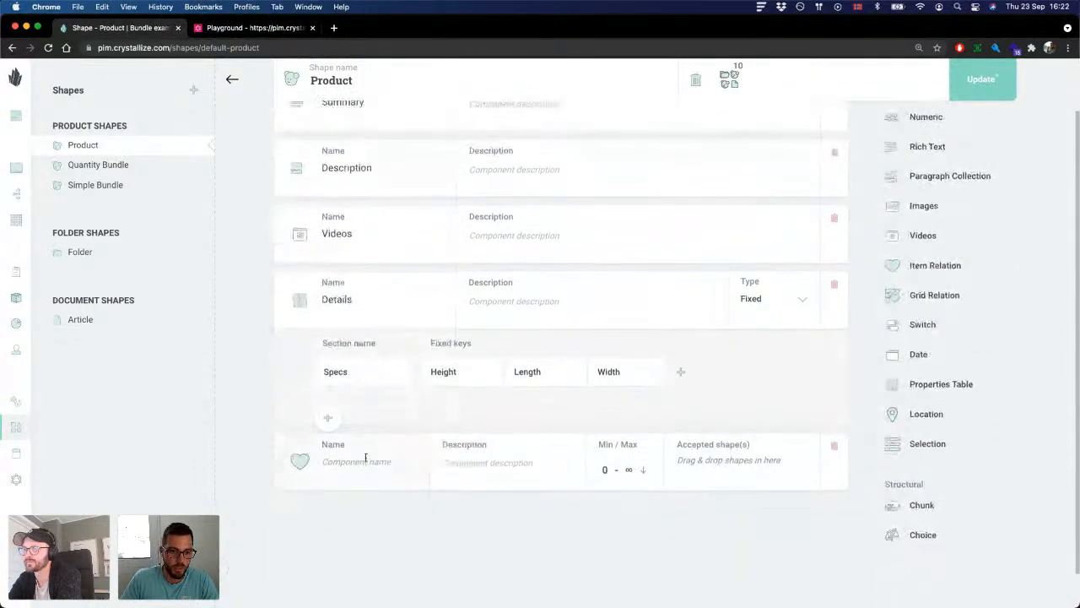
left_click(355, 461)
type("Bundle")
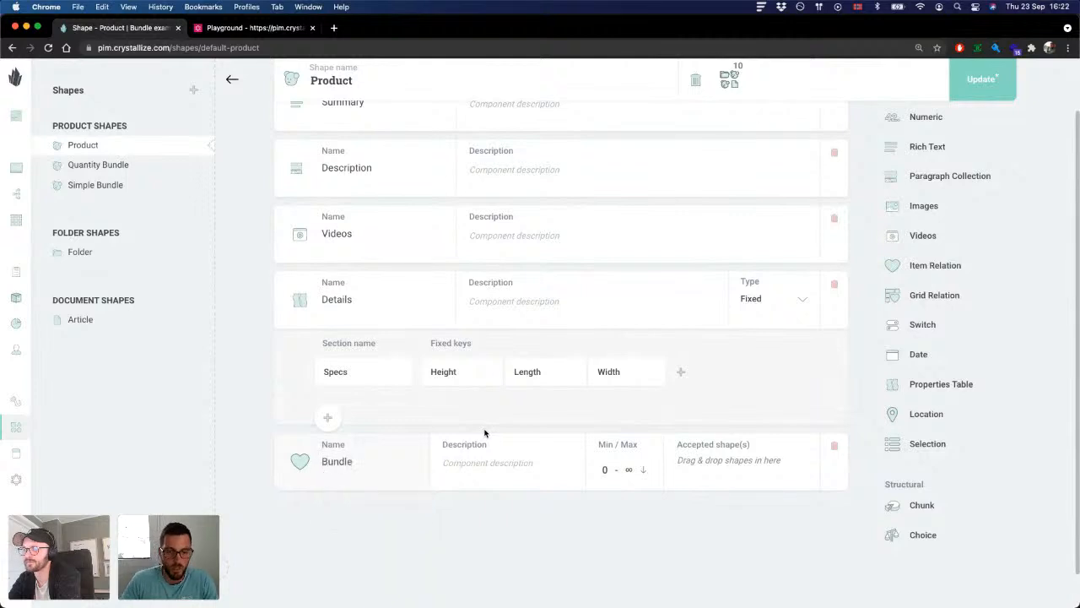
key("Tab")
type("Fea")
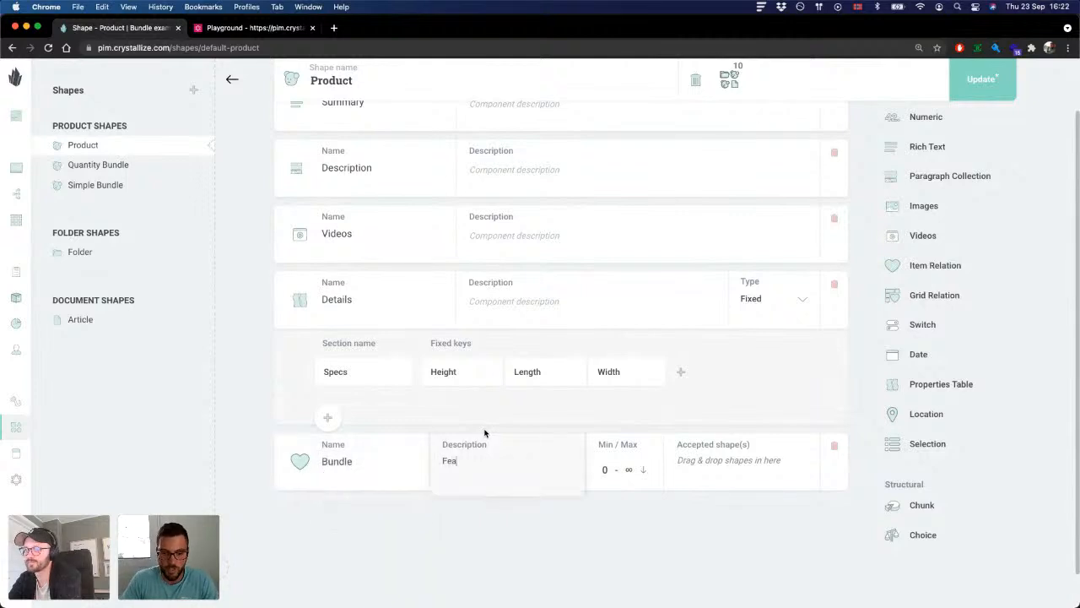
type("tured Bundle")
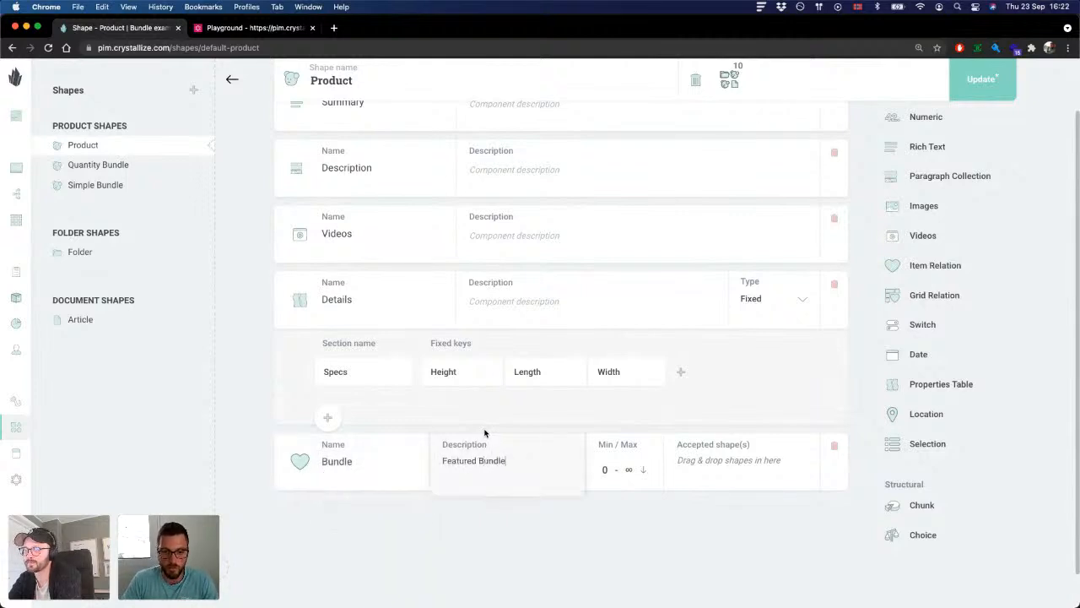
left_click(750, 489)
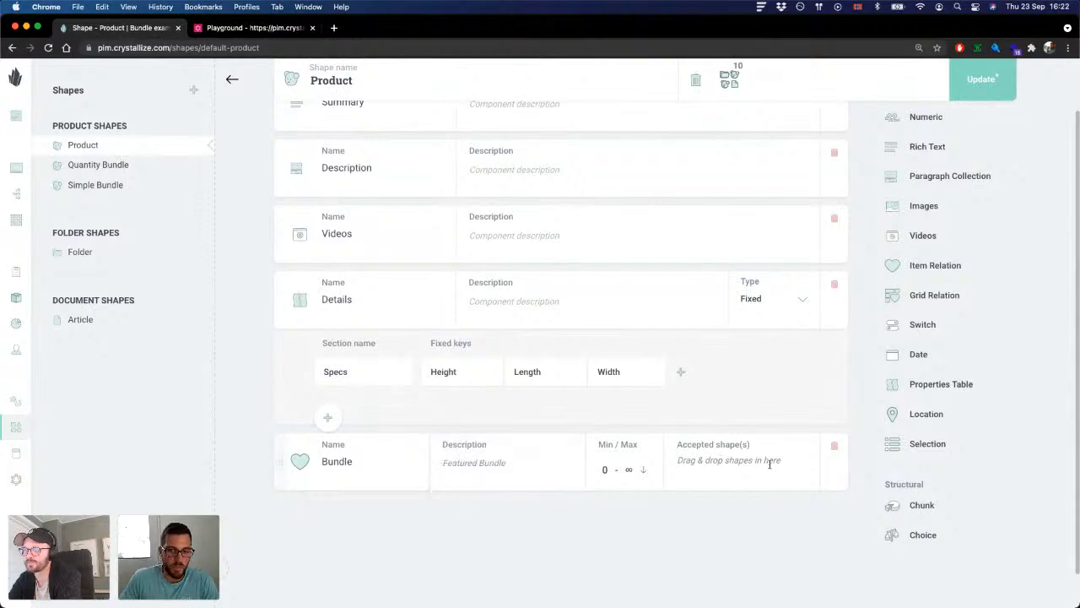
Step: Save the changes to the Product shape and confirm the update
scroll(760, 397, "up", 3)
left_click(979, 86)
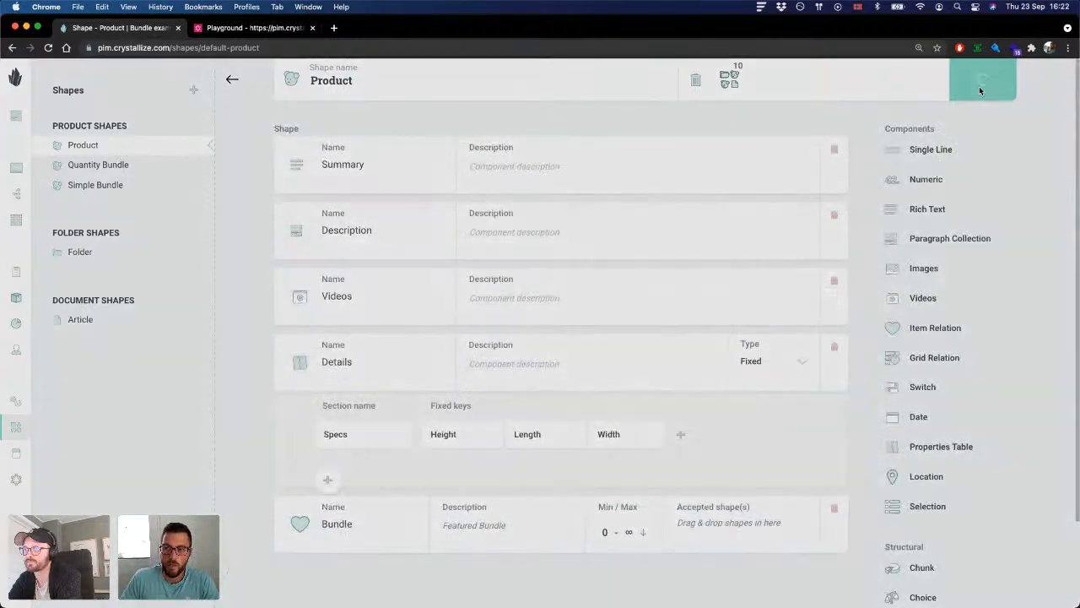
left_click(688, 369)
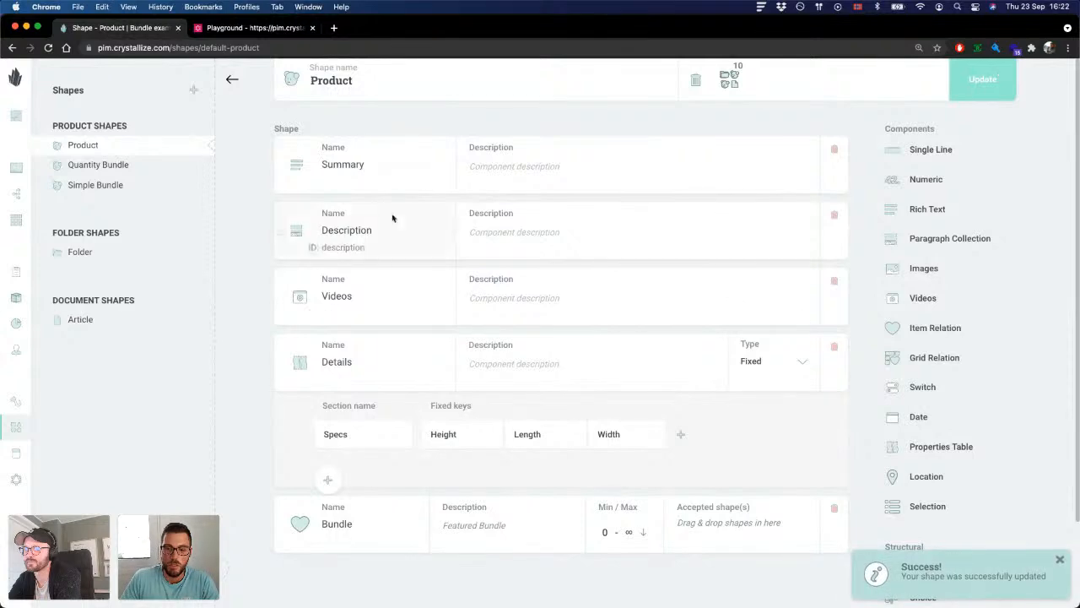
Step: Open the Gaming Console product from Shop > Products > Electronics in the catalogue and locate its Bundle relation component
left_click(16, 168)
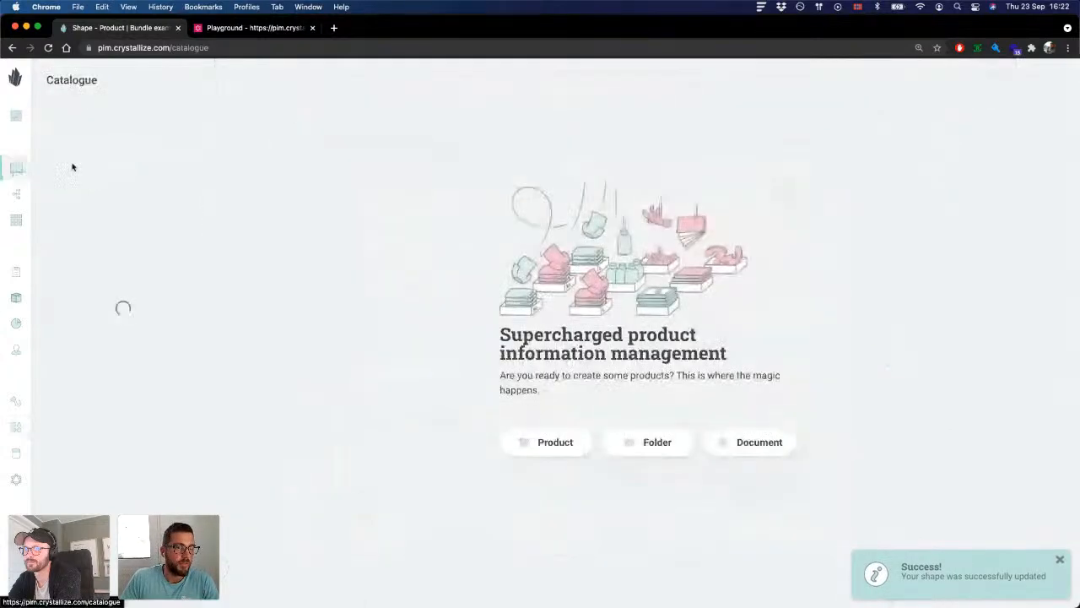
left_click(118, 108)
left_click(110, 110)
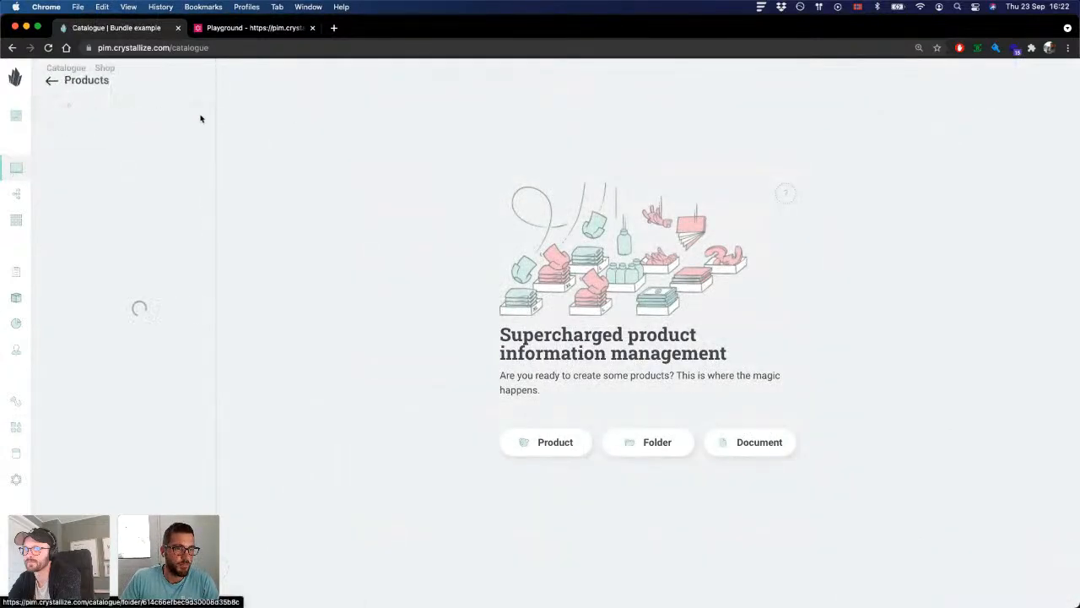
left_click(97, 109)
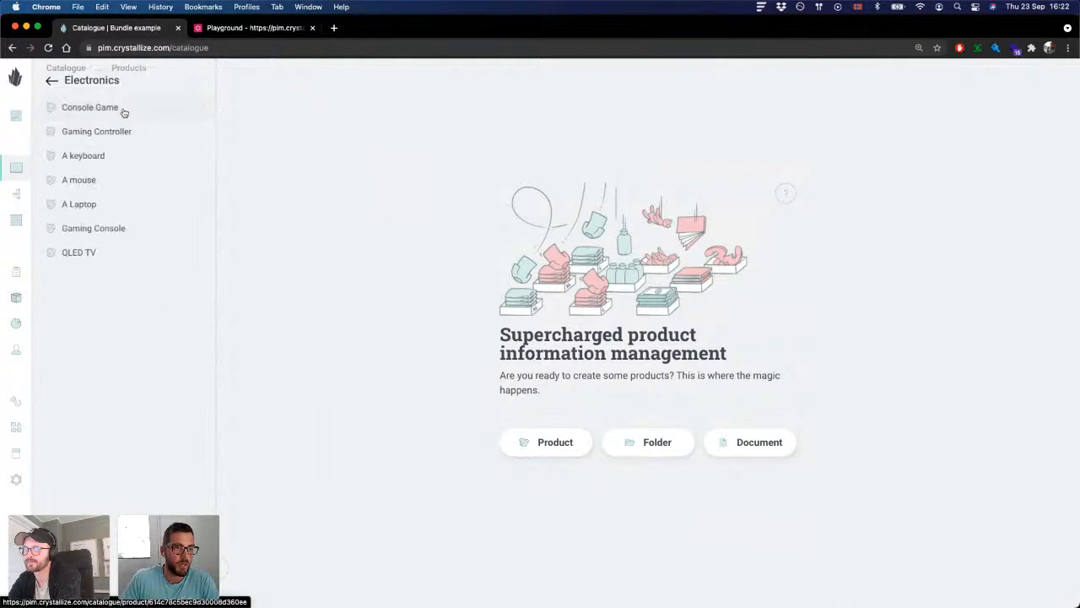
left_click(112, 229)
scroll(502, 213, "down", 3)
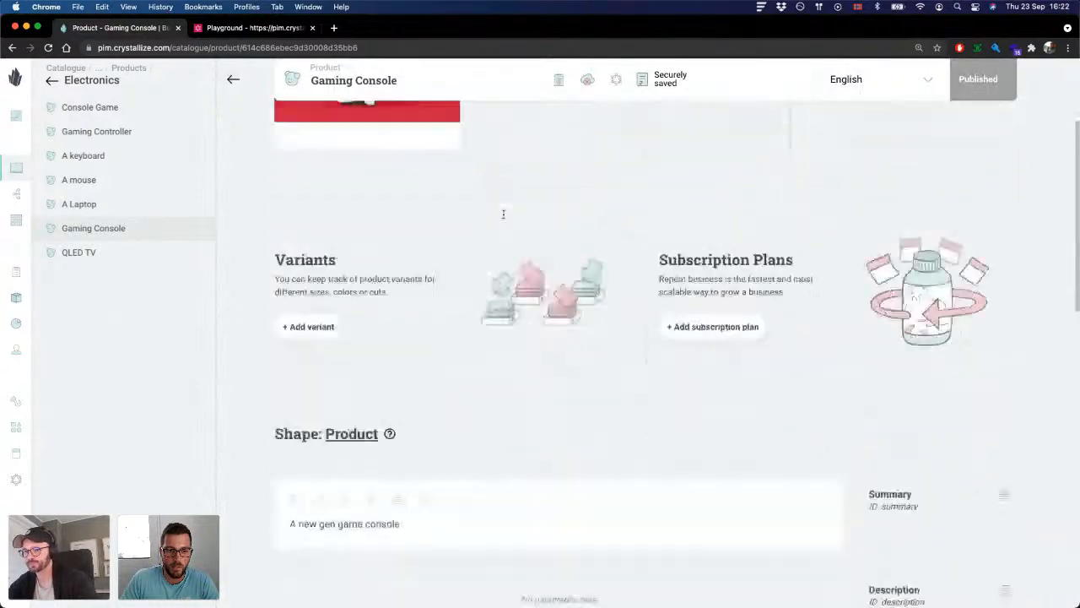
scroll(503, 213, "down", 10)
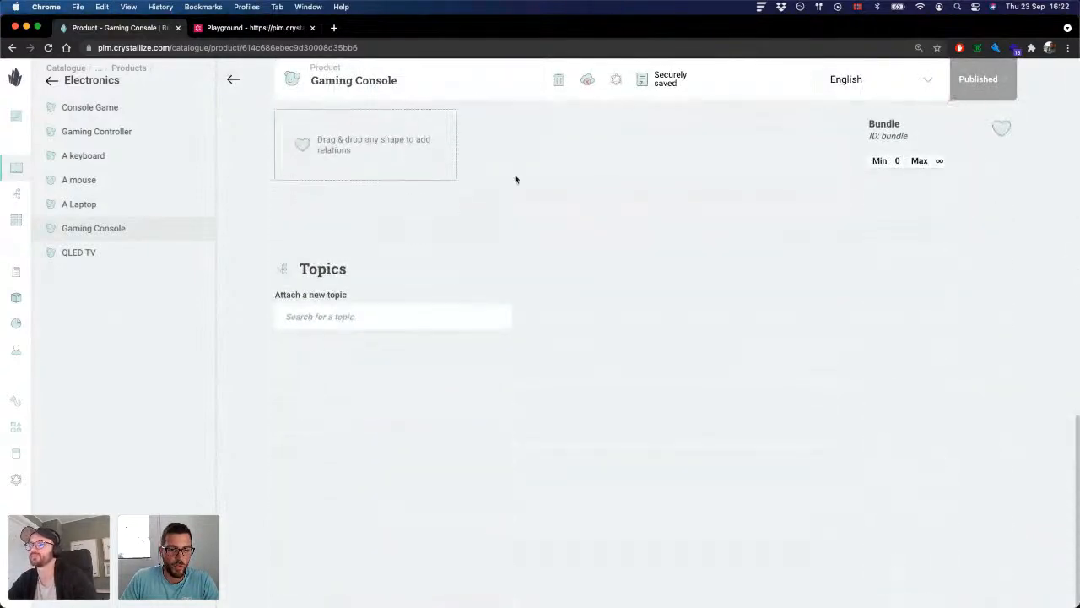
scroll(516, 179, "up", 3)
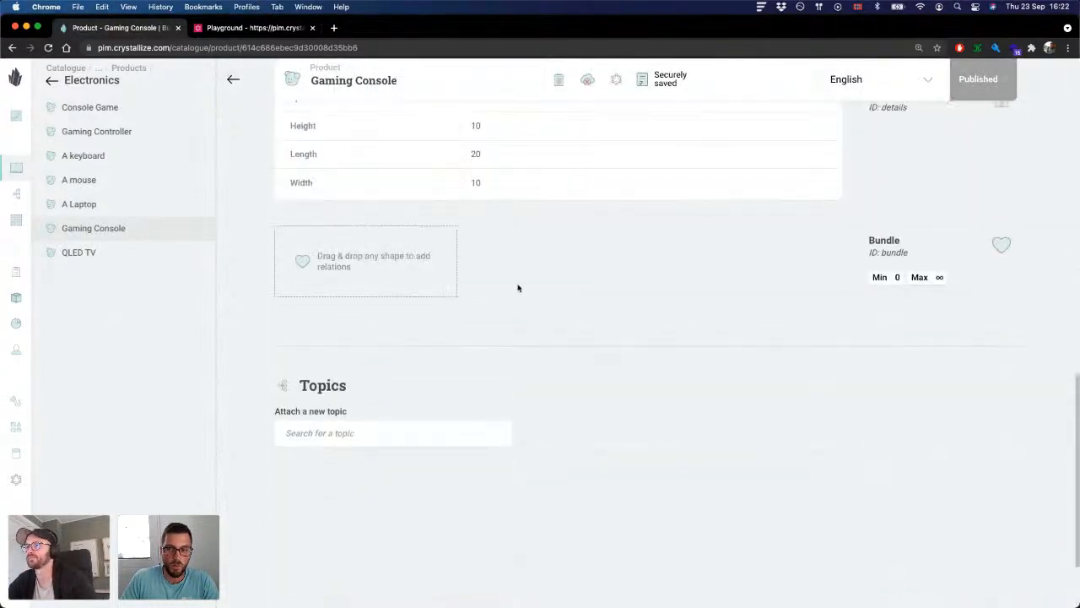
Step: Add Console bundle from the Bundles folder to the Gaming Console's Bundle relation and publish the changes
left_click(50, 82)
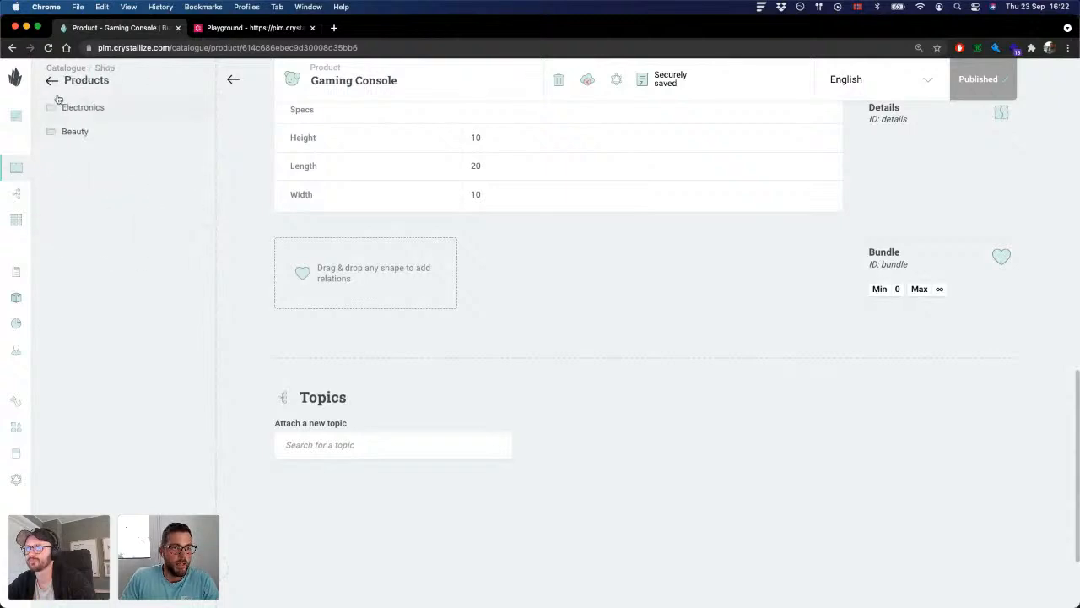
left_click(52, 80)
left_click(89, 135)
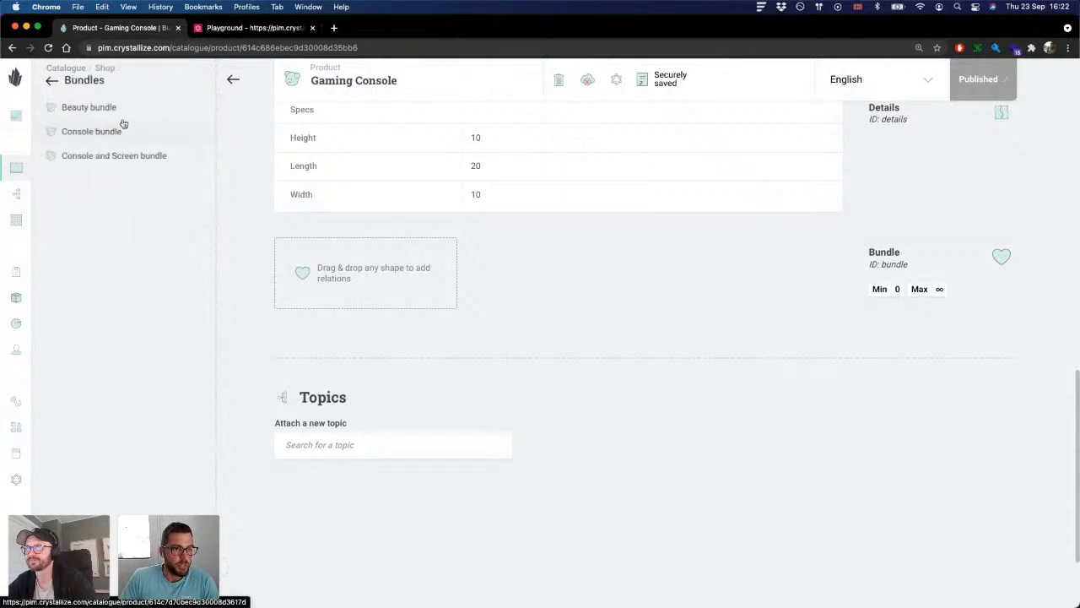
left_click_drag(96, 131, 401, 279)
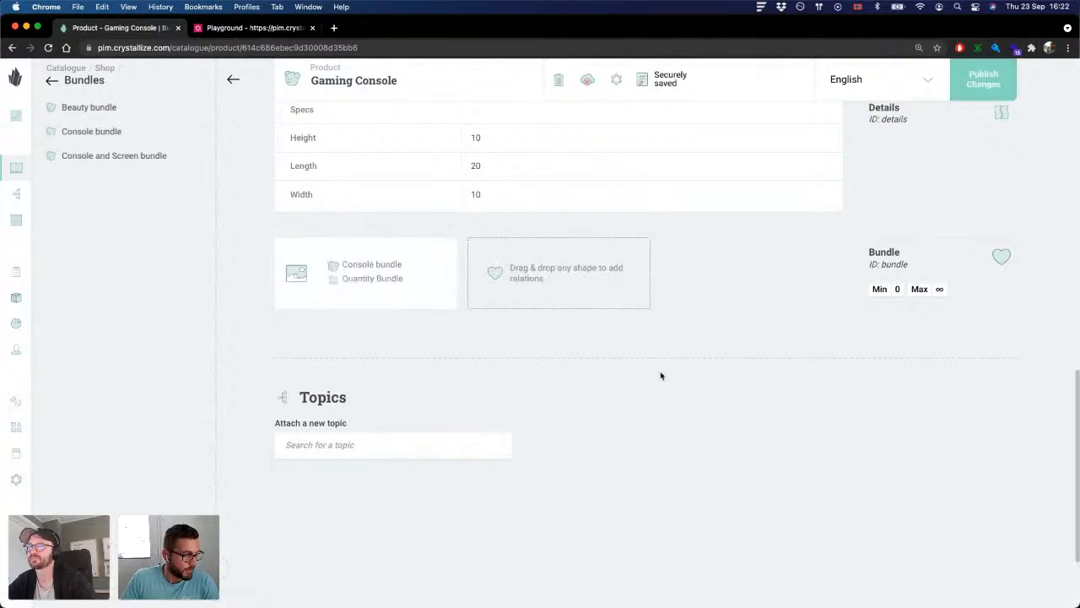
scroll(612, 358, "up", 1)
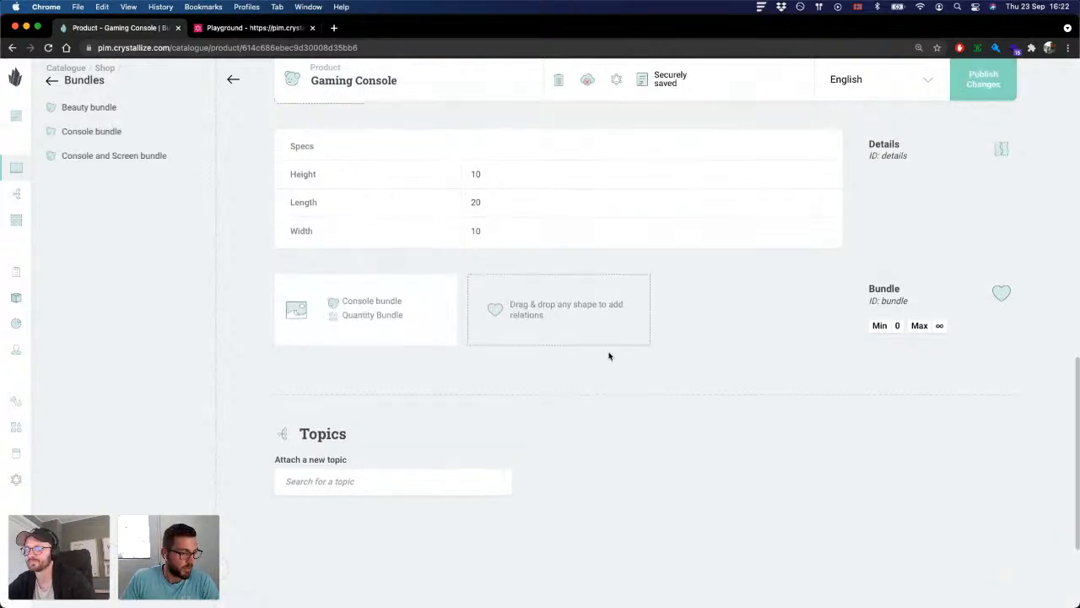
scroll(609, 356, "up", 2)
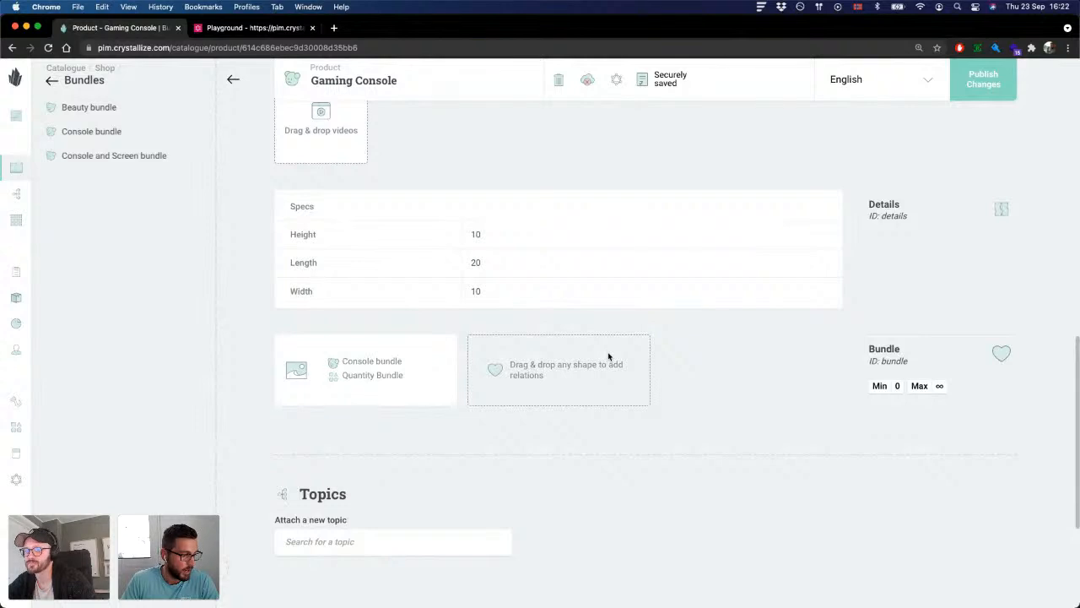
scroll(861, 205, "up", 1)
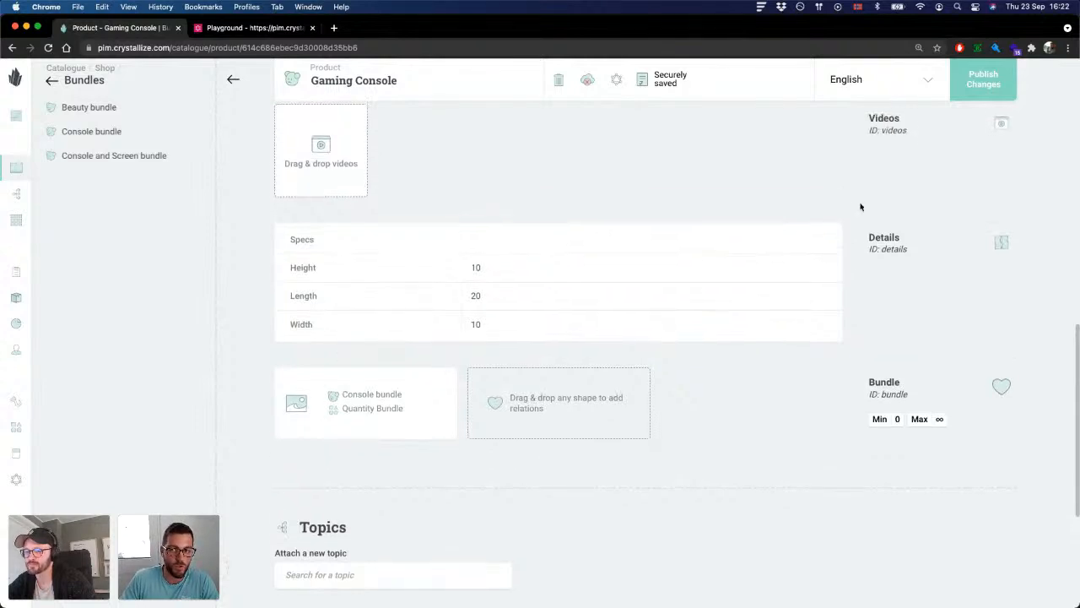
left_click(980, 81)
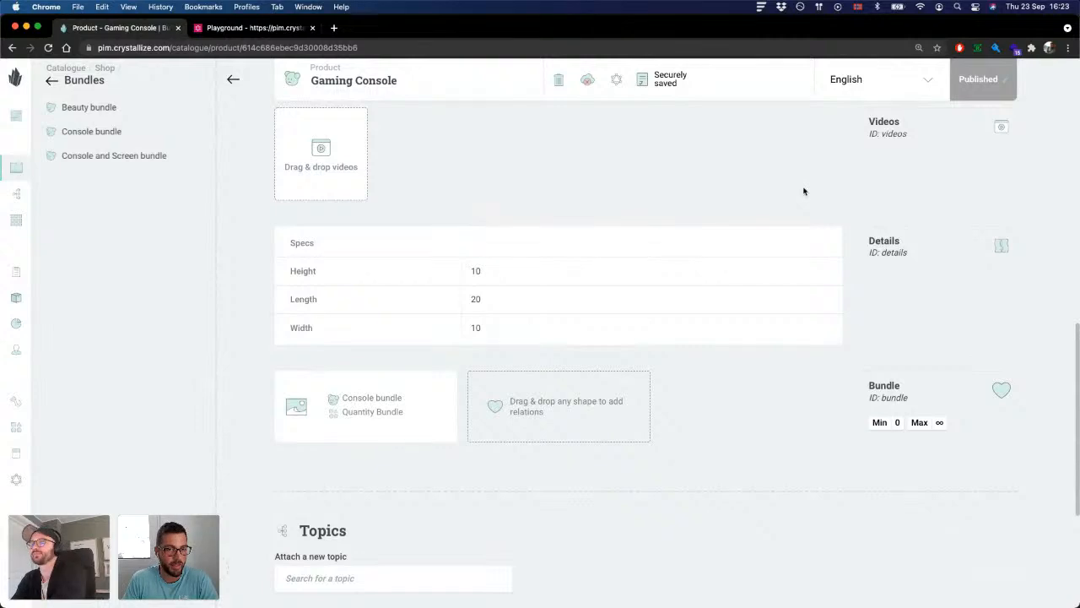
Step: Review the Gaming Console product from its price and stock details through to its Bundle relation
scroll(519, 239, "up", 10)
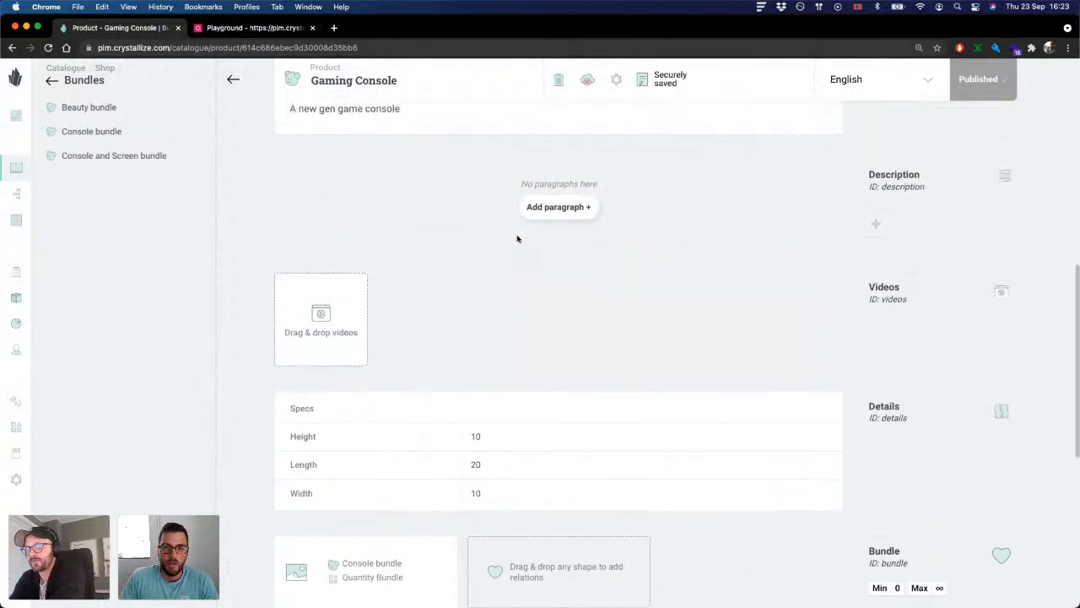
scroll(518, 240, "up", 5)
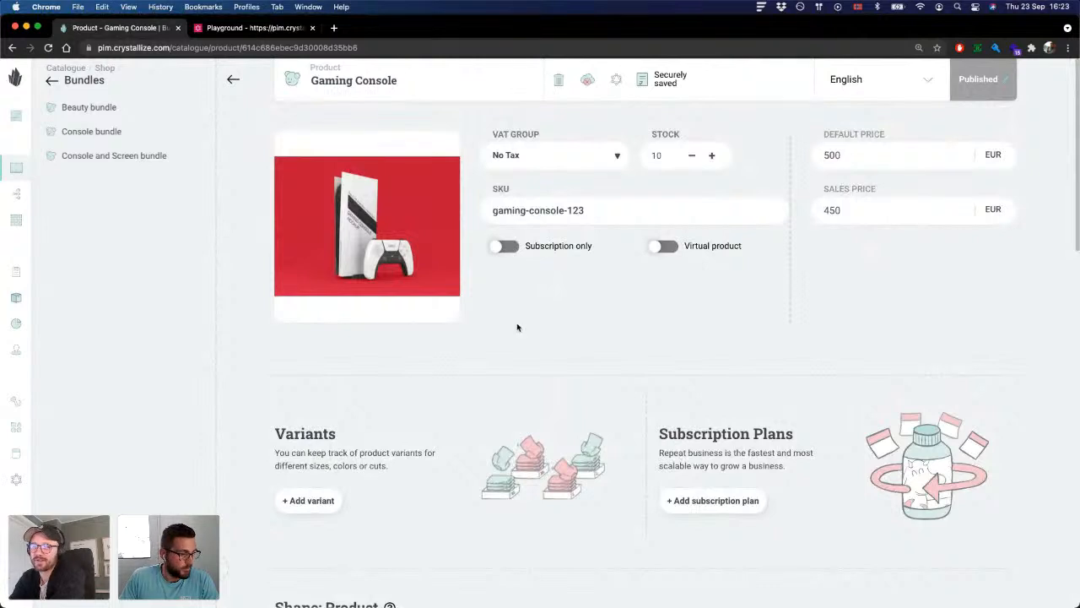
scroll(518, 327, "down", 12)
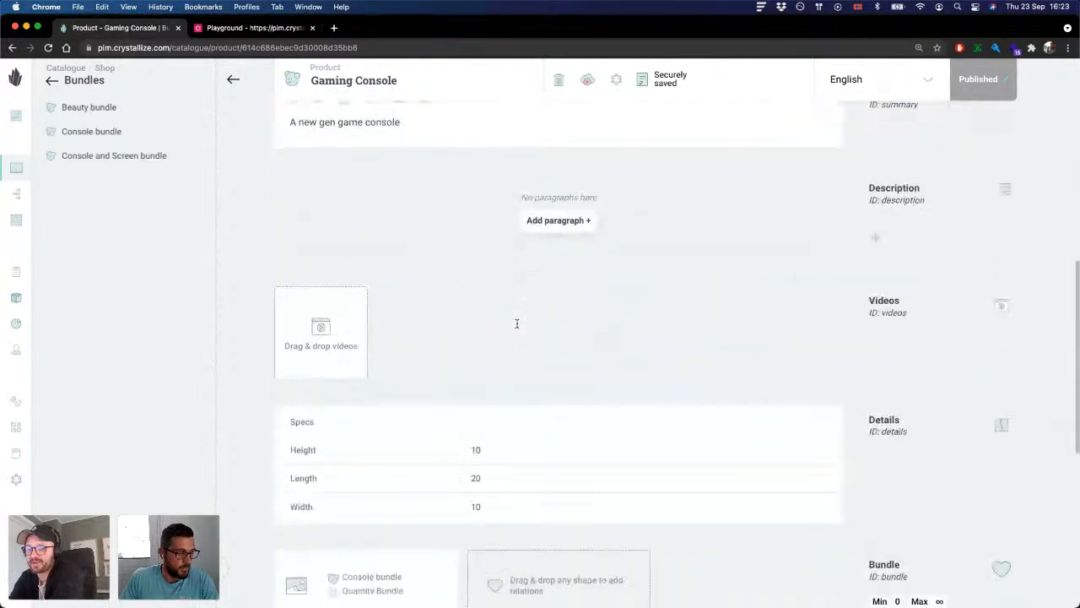
scroll(516, 323, "down", 8)
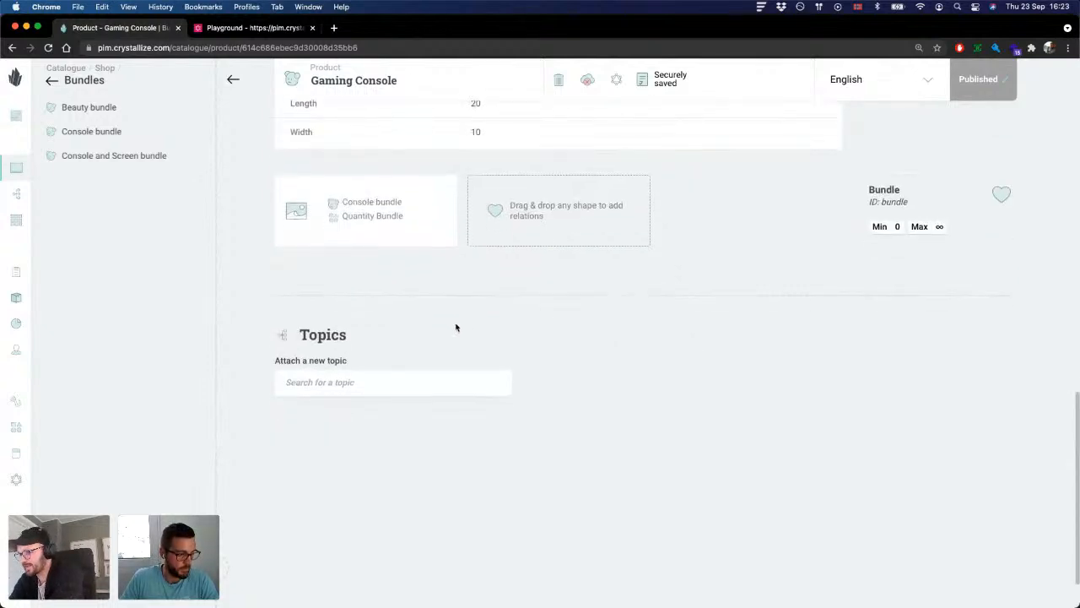
scroll(456, 328, "up", 2)
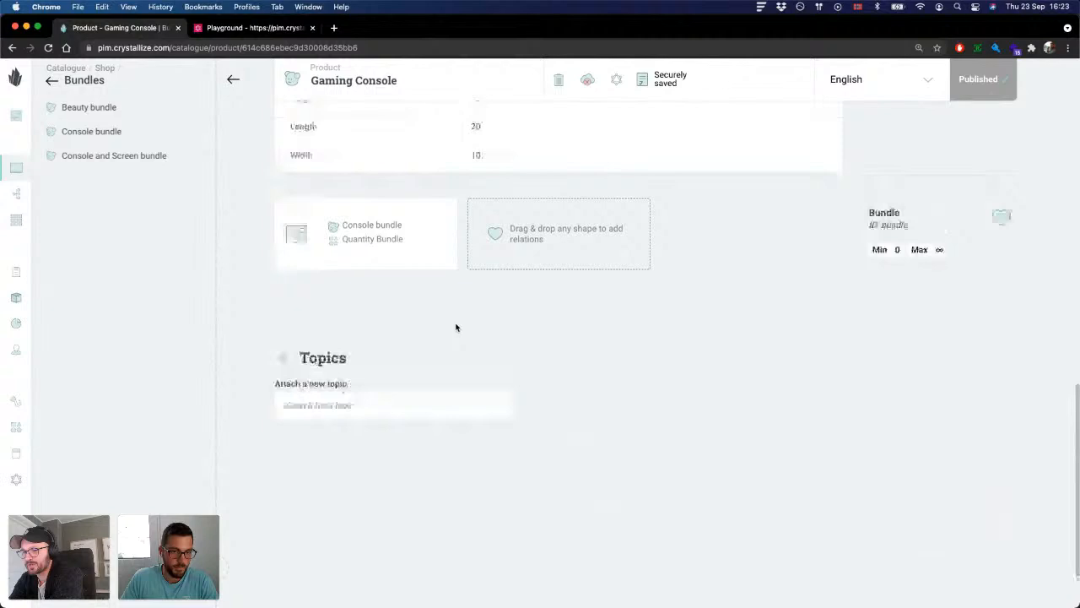
Step: Open the A Laptop product from the Electronics folder and look over its details and variants section
left_click(50, 81)
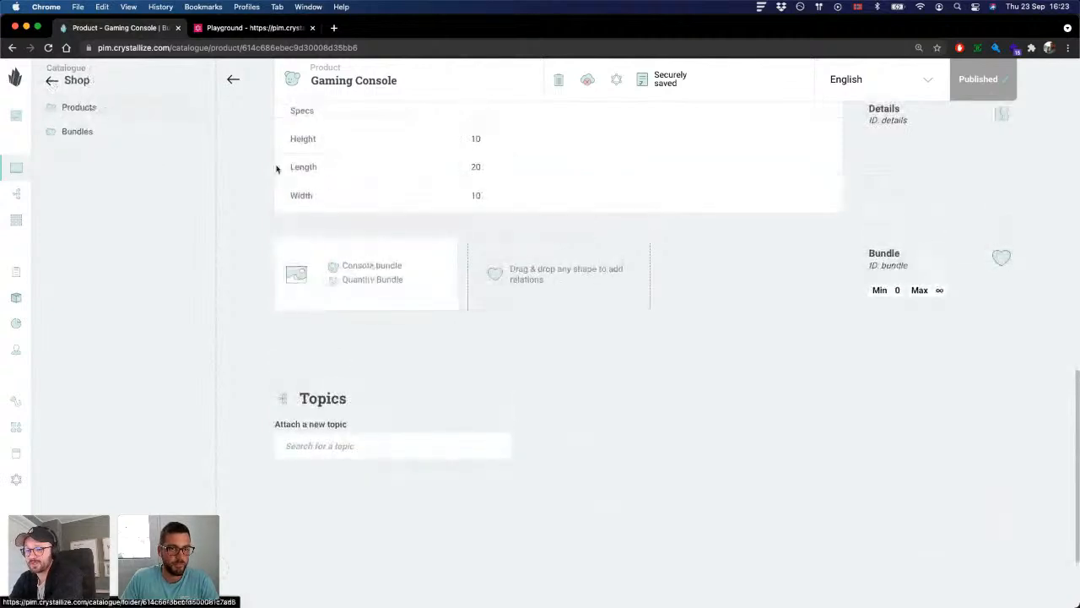
left_click(107, 115)
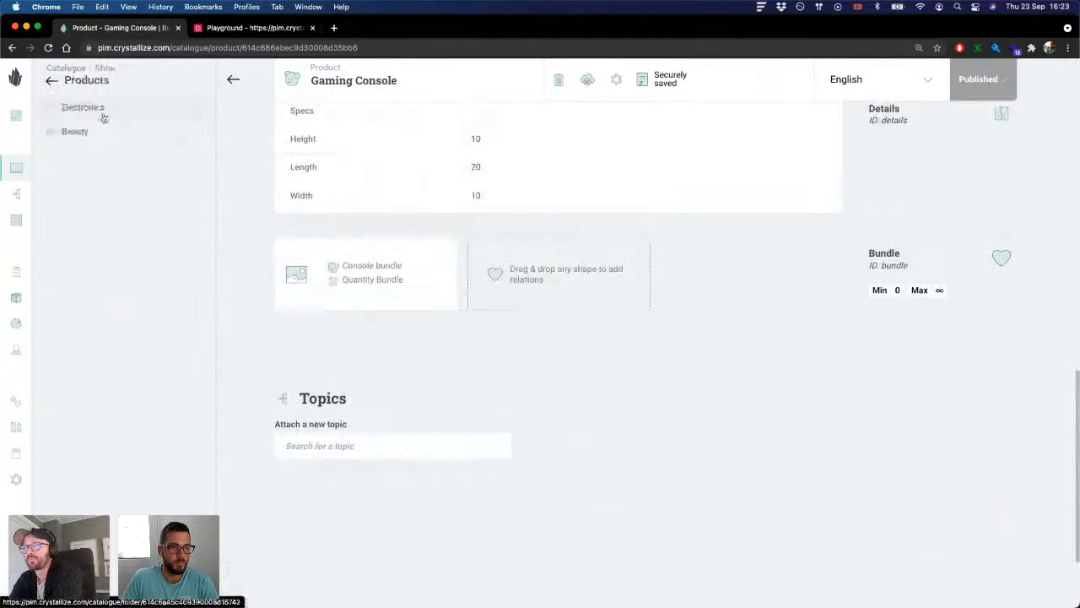
left_click(101, 111)
left_click(140, 205)
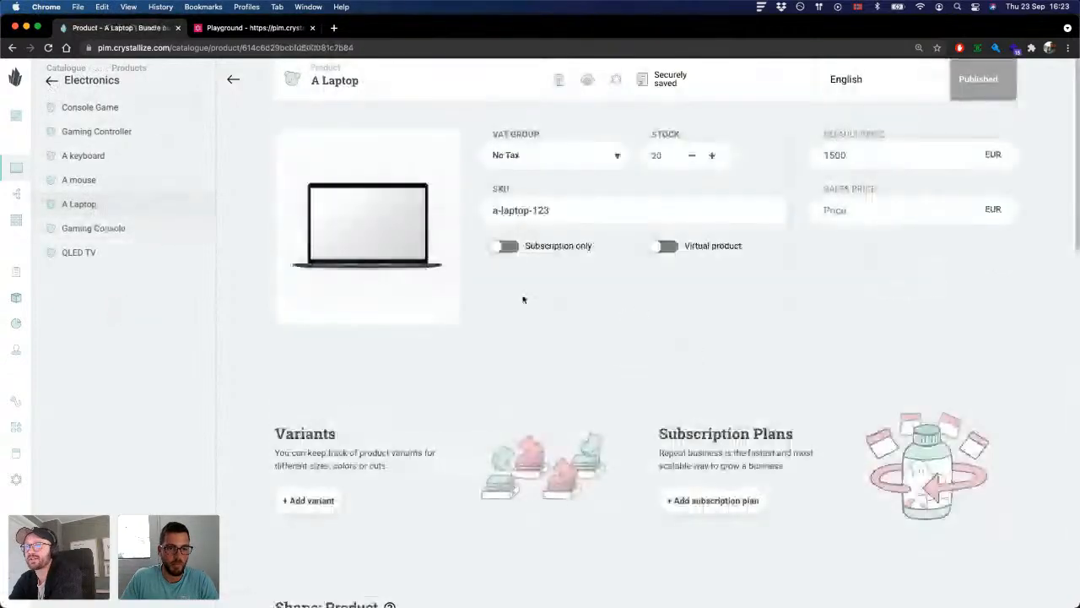
scroll(523, 300, "down", 5)
scroll(556, 288, "up", 2)
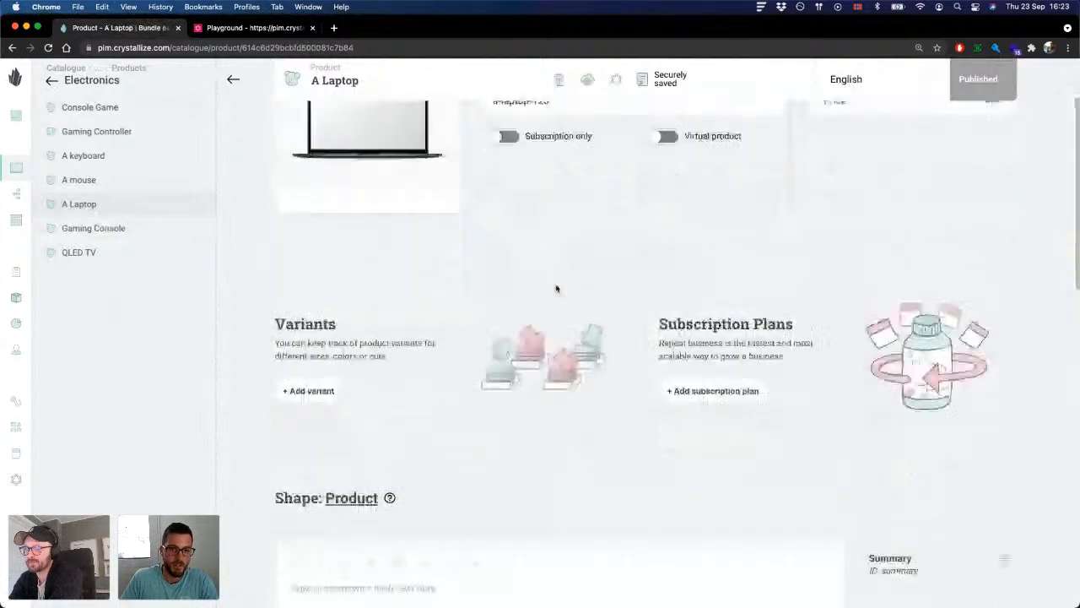
scroll(556, 289, "up", 3)
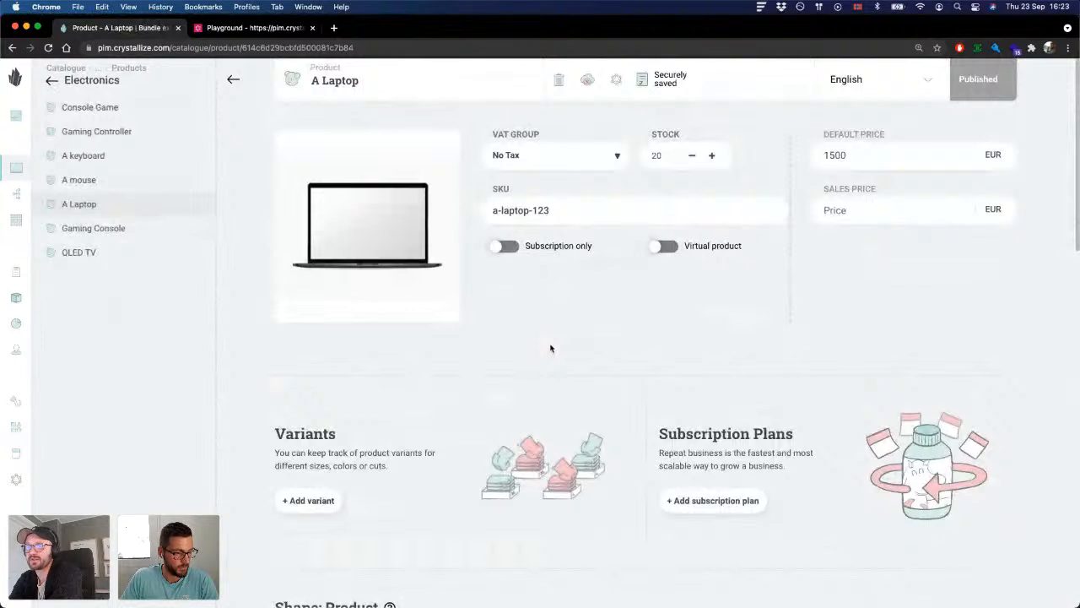
scroll(550, 348, "down", 1)
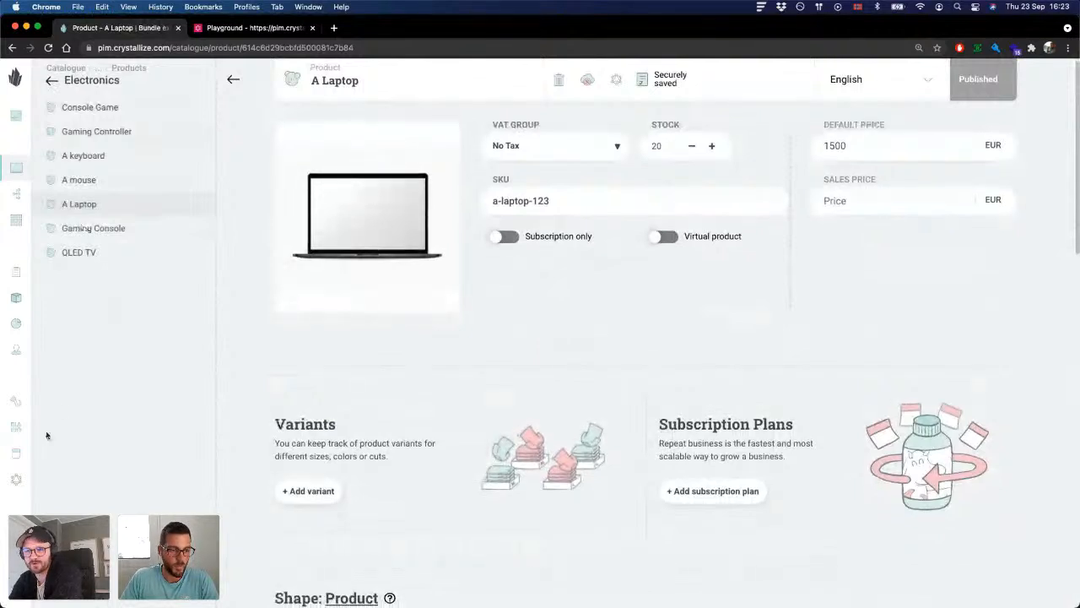
Step: Reopen the Product shape and add a Chunk below the Bundle relation, named Bundle options
left_click(19, 431)
left_click(110, 144)
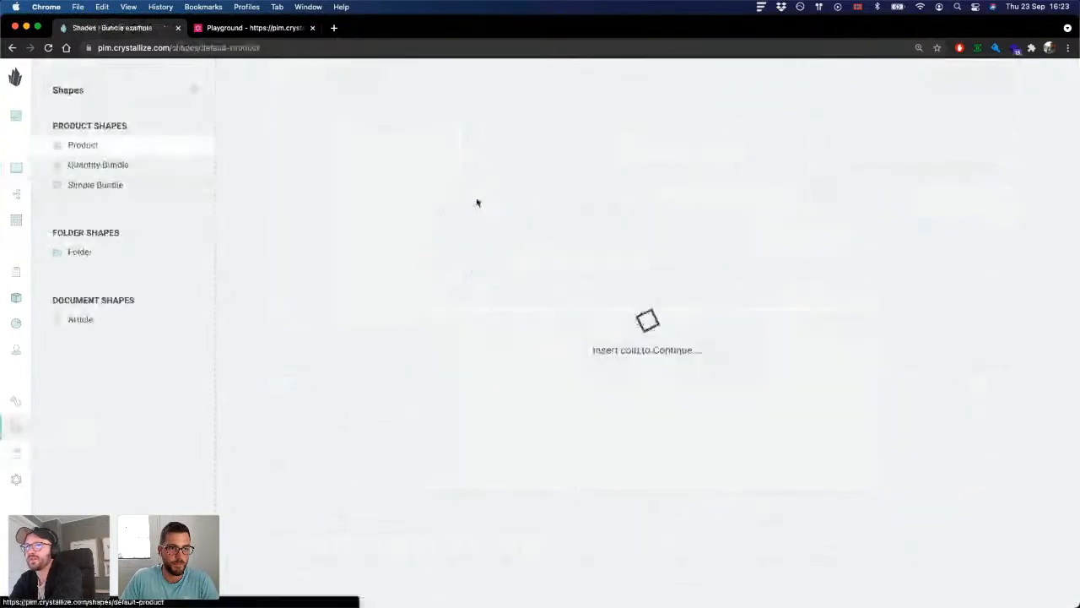
scroll(379, 166, "down", 4)
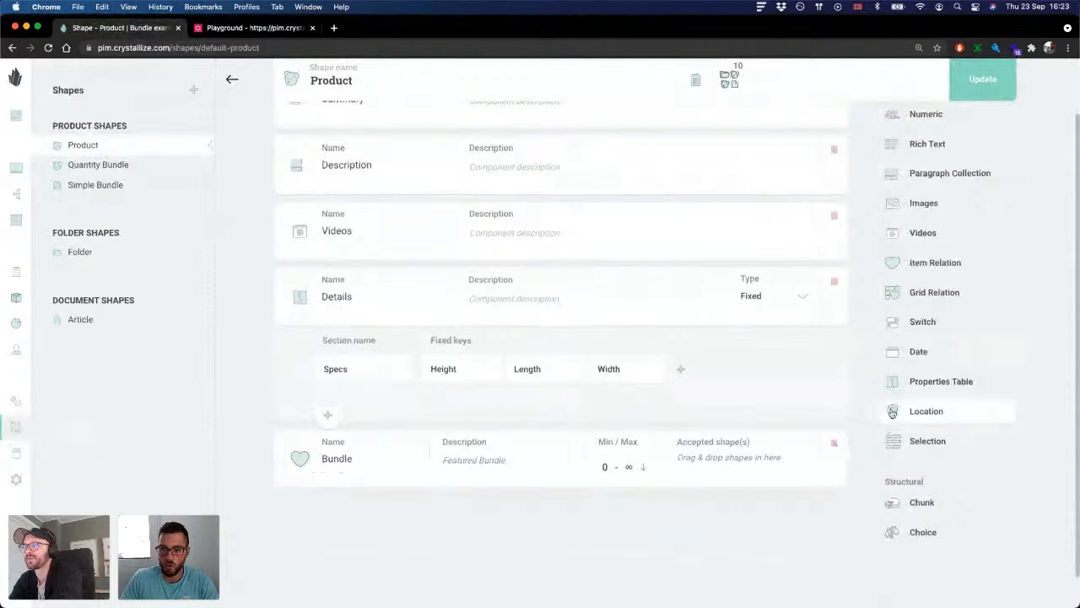
scroll(926, 412, "up", 1)
left_click_drag(937, 515, 468, 535)
left_click(366, 446)
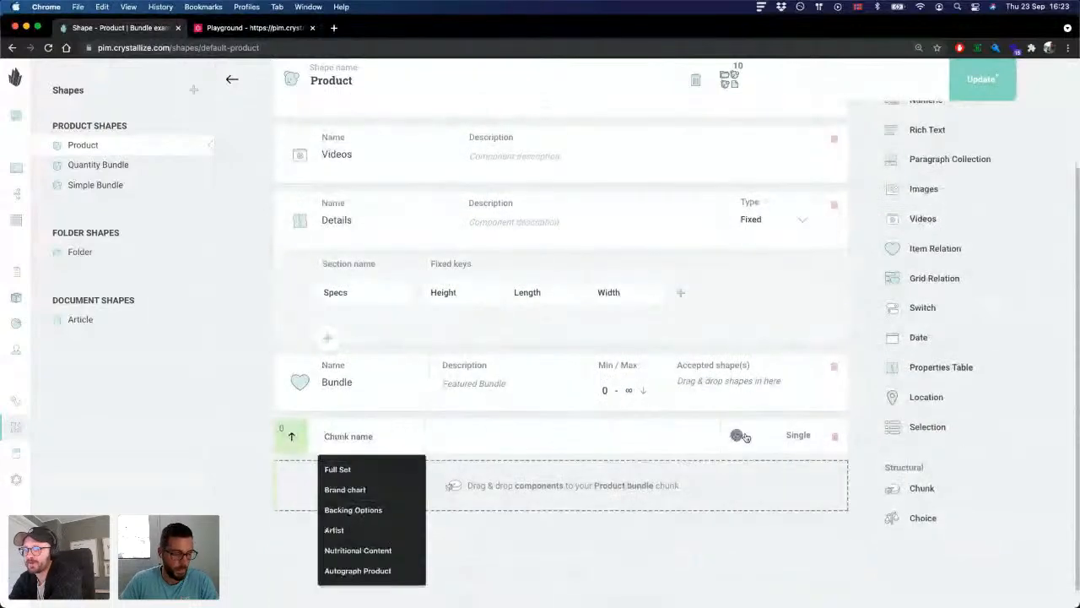
type("Bundle")
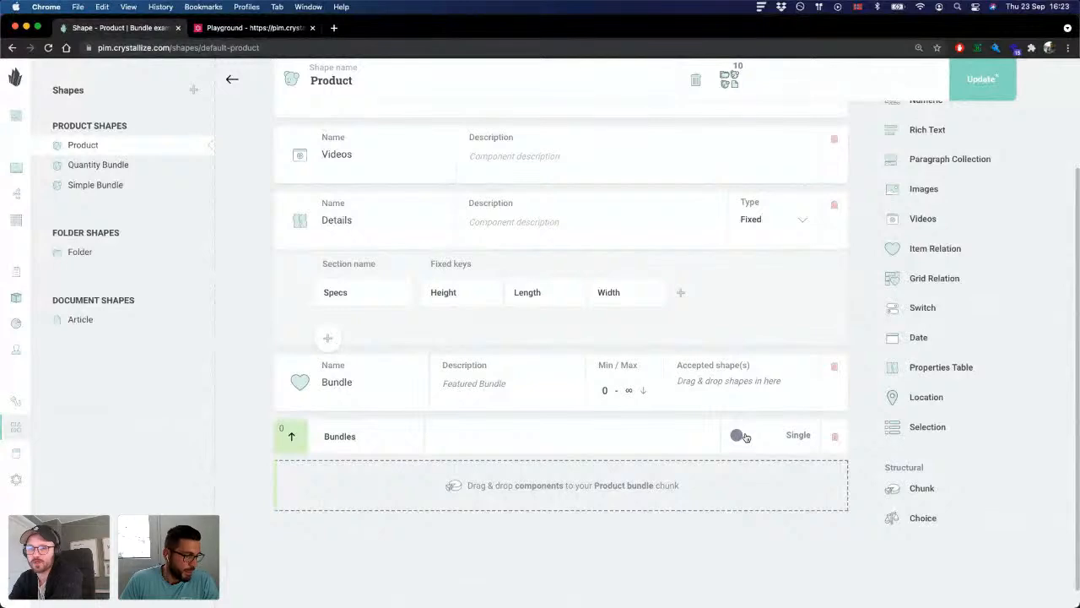
type("s")
key("BackSpace")
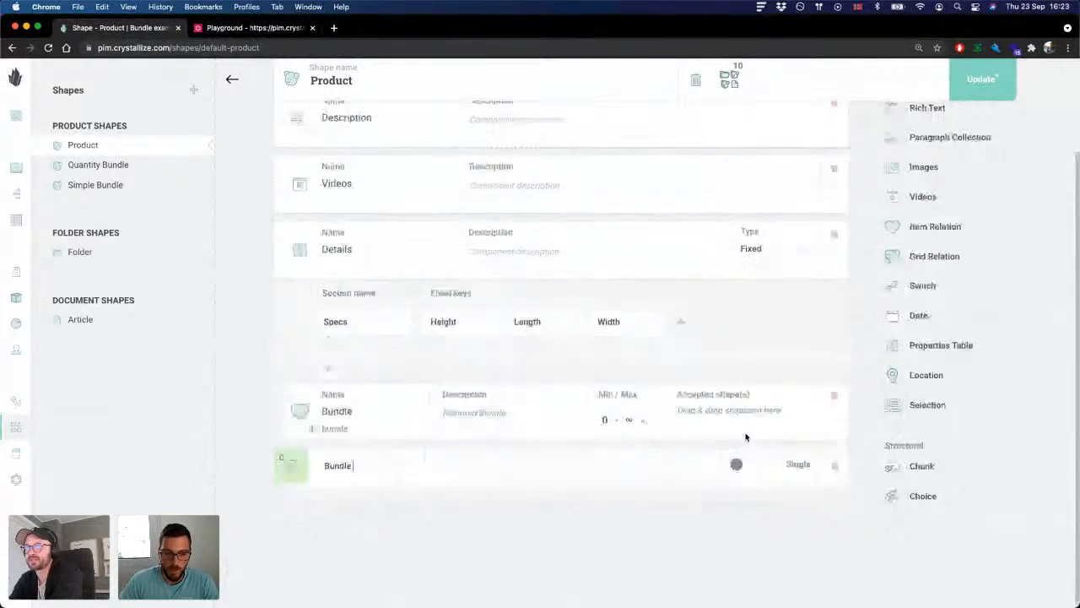
type("options")
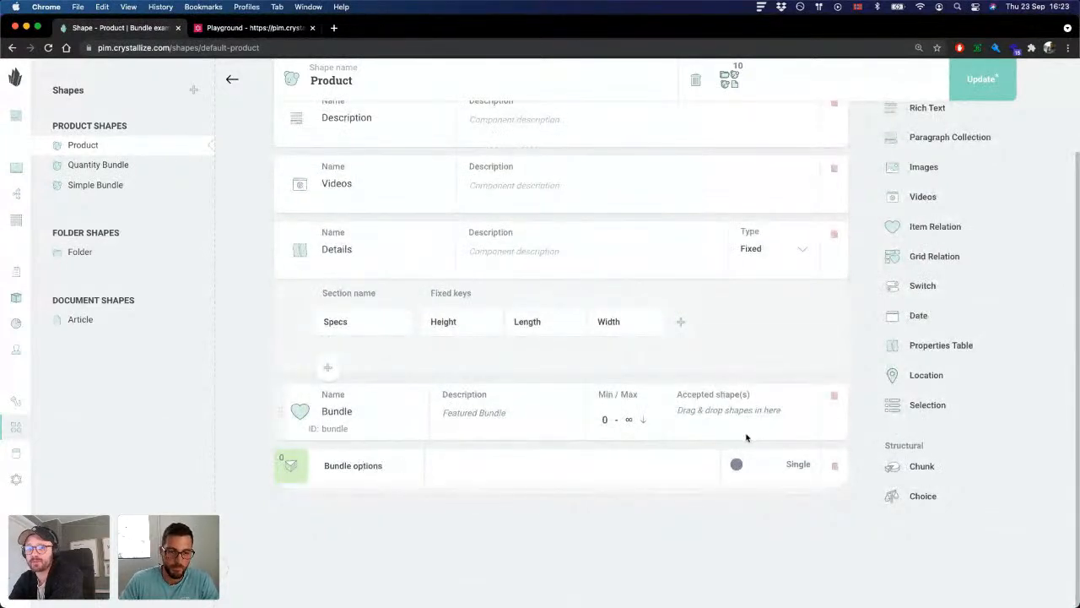
left_click(289, 465)
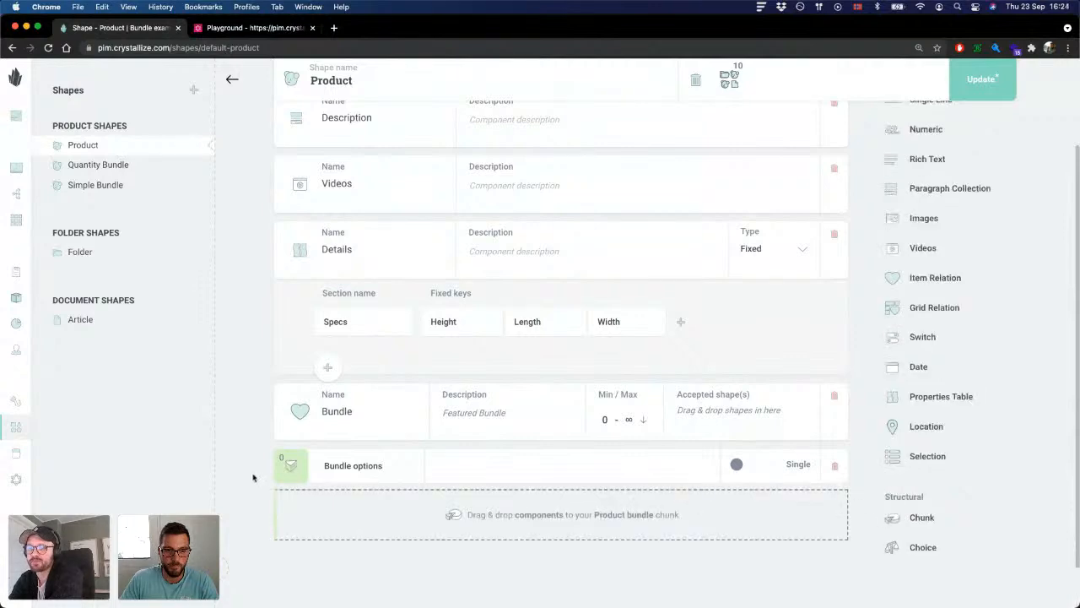
Step: Add an Item Relation component named Products inside the Bundle options chunk
scroll(278, 473, "down", 2)
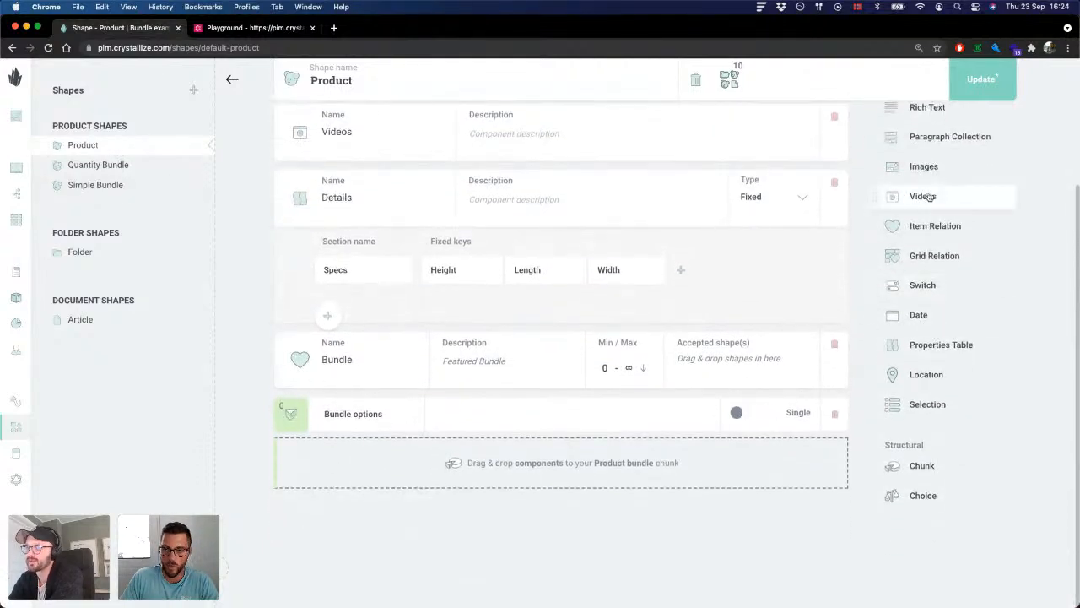
left_click_drag(928, 233, 428, 437)
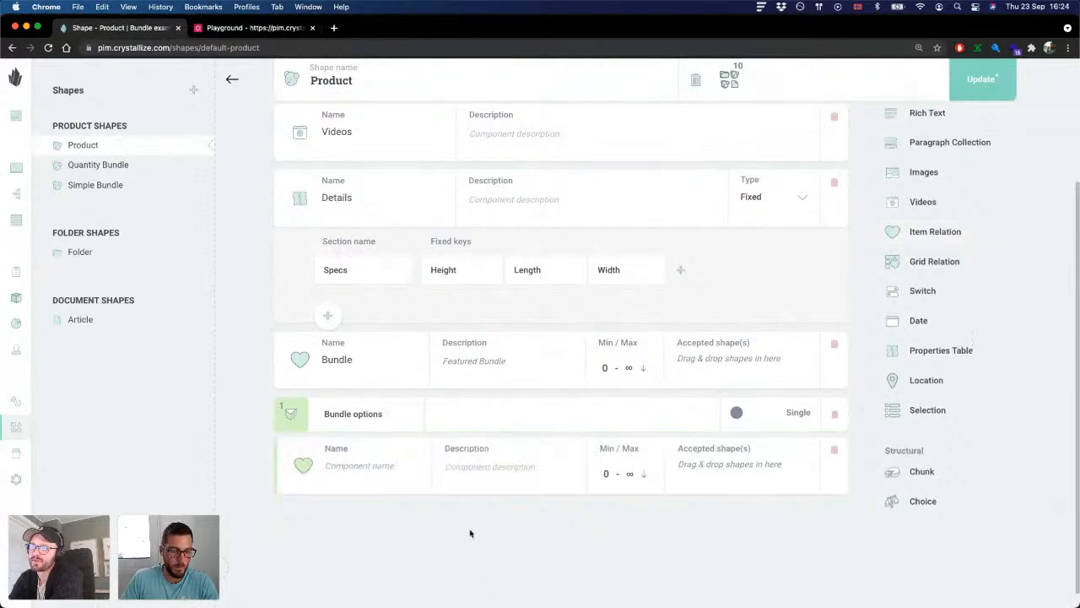
left_click(375, 465)
type("Product")
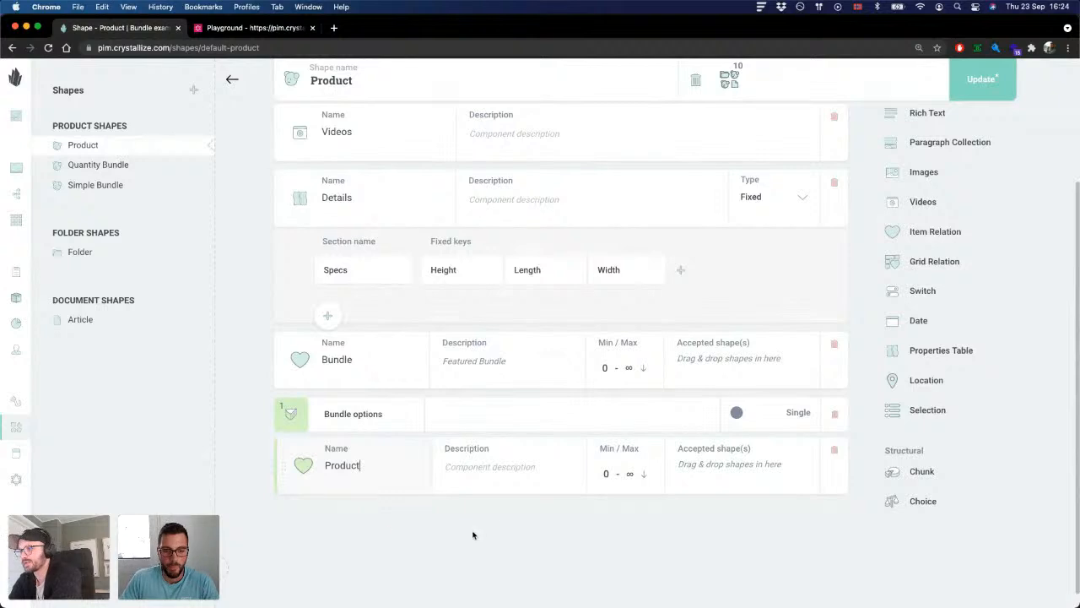
type("s")
scroll(432, 531, "down", 1)
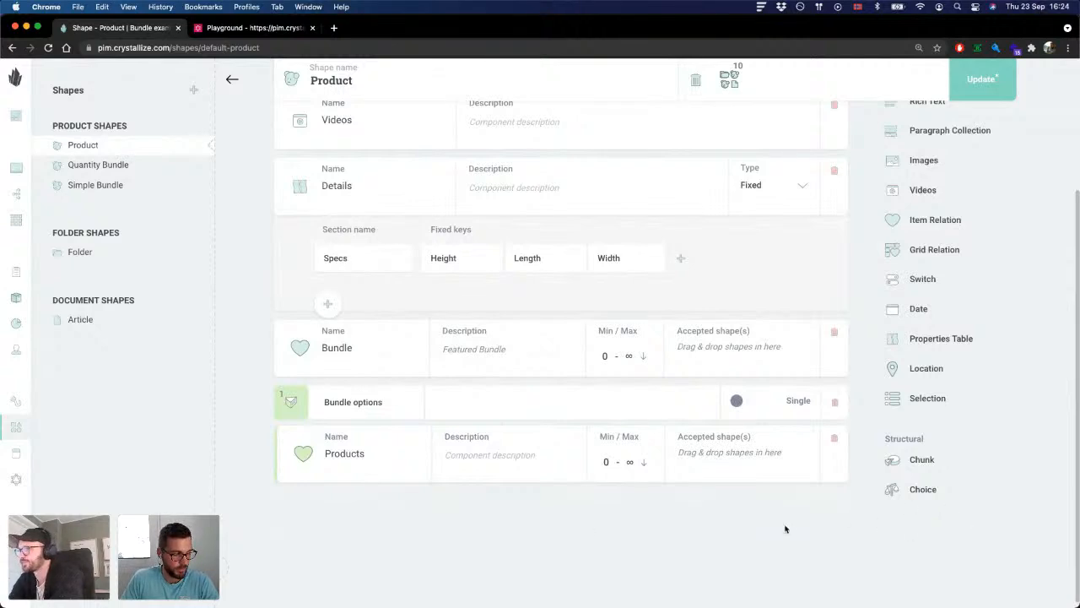
Step: Add a Numeric component named Options below Products in the Bundle options chunk and update the Product shape
scroll(911, 217, "up", 2)
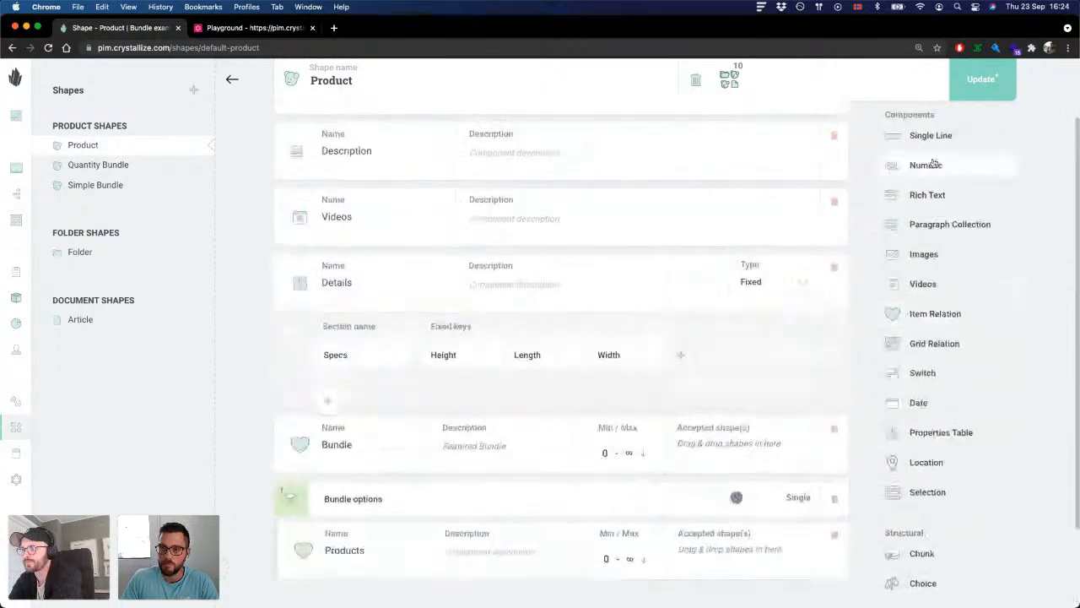
left_click_drag(923, 166, 429, 540)
scroll(433, 533, "down", 3)
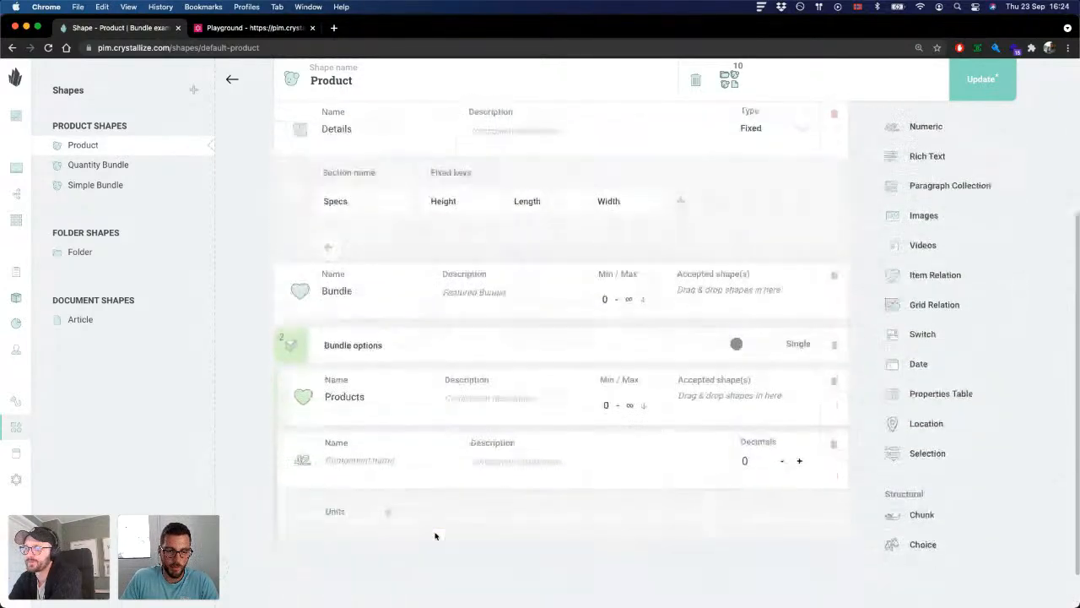
left_click(365, 433)
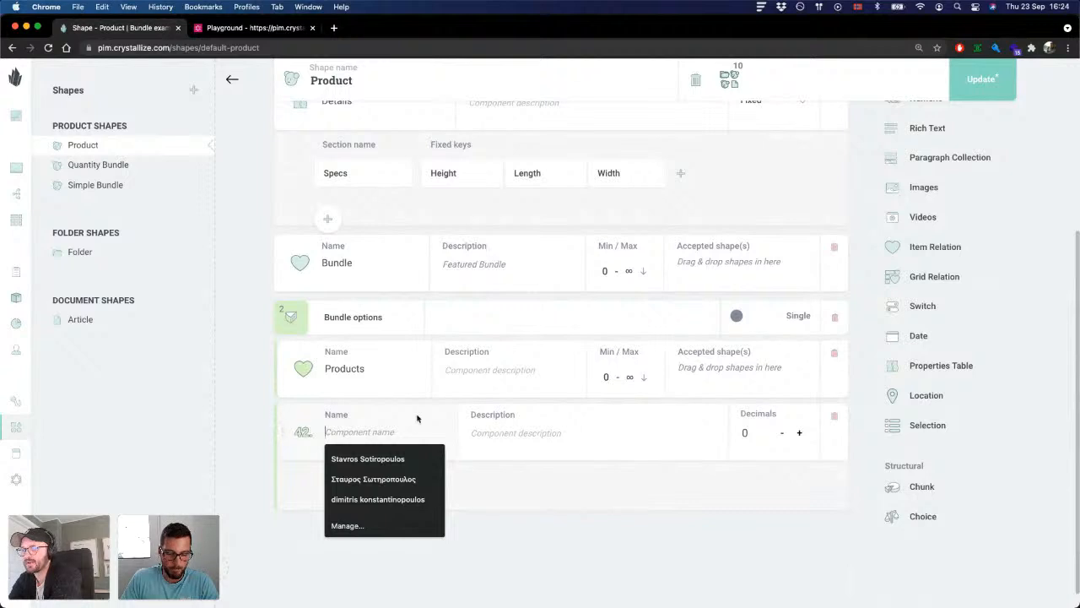
left_click(301, 428)
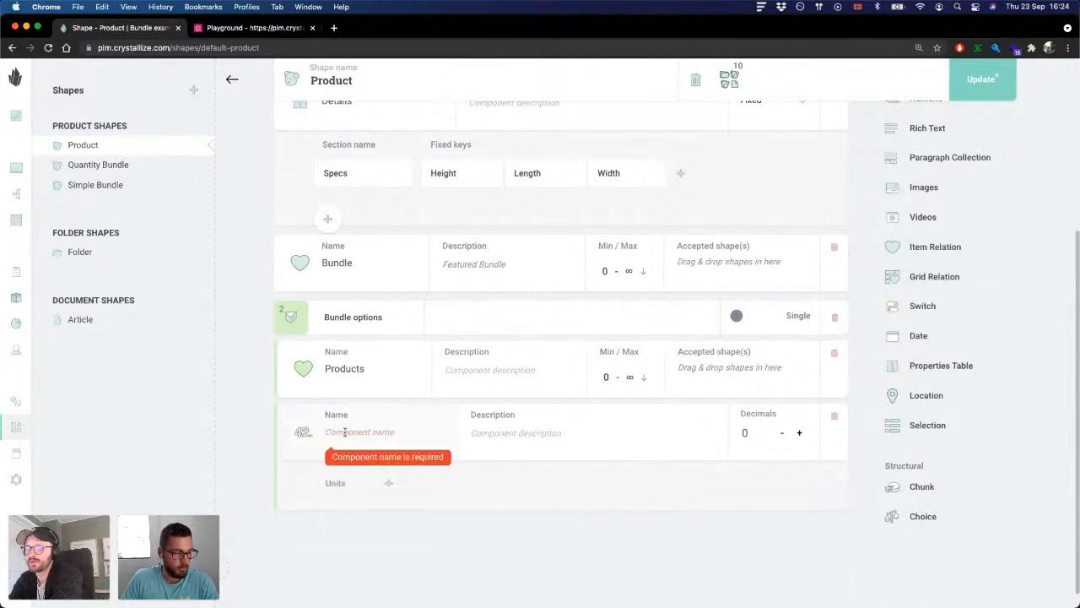
left_click(345, 432)
type("Q")
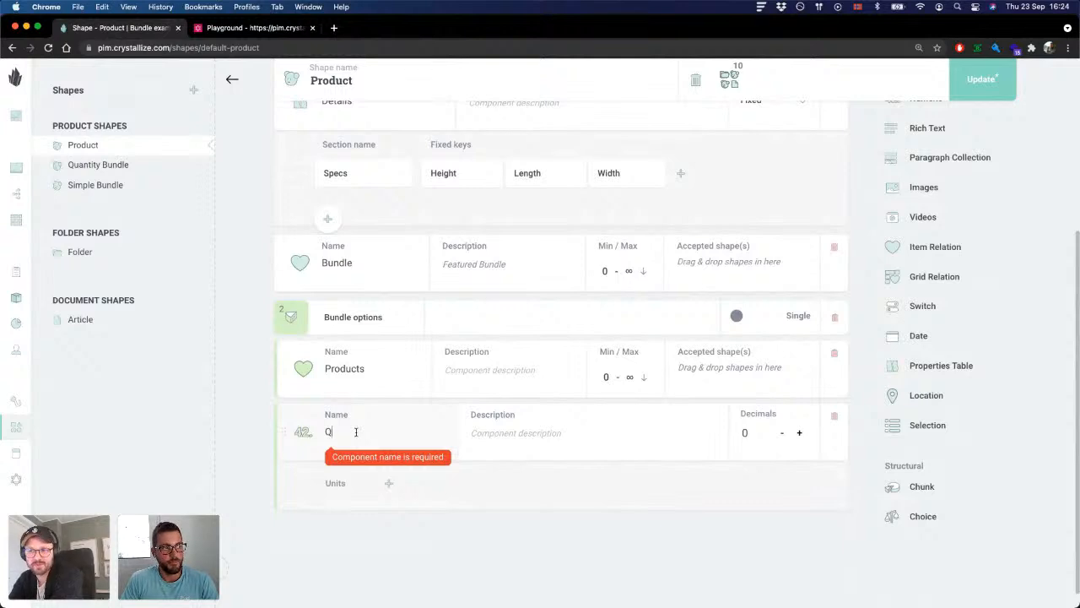
key("BackSpace")
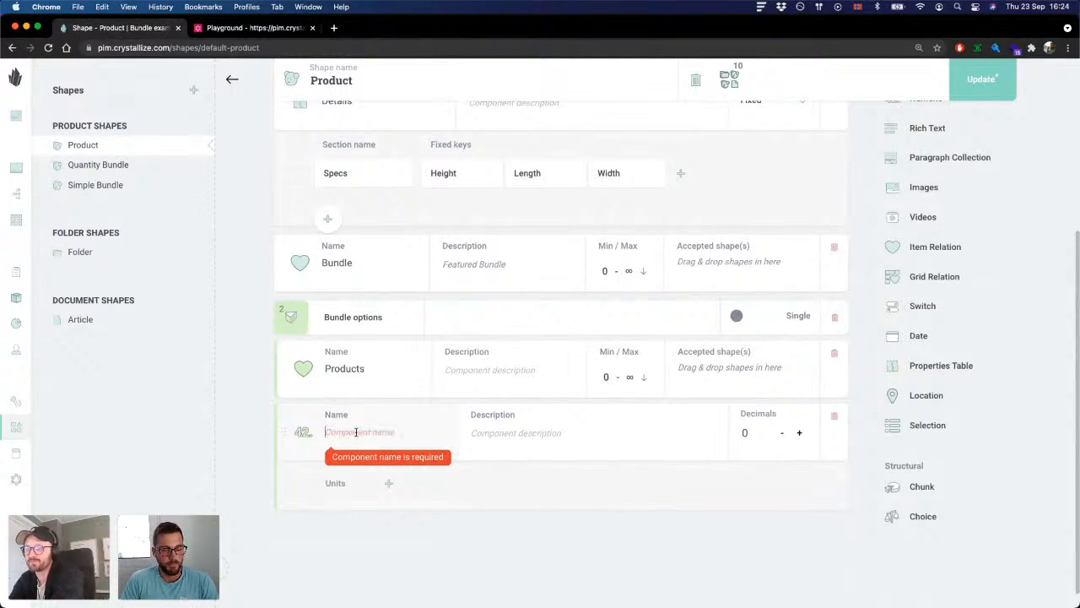
type("Op")
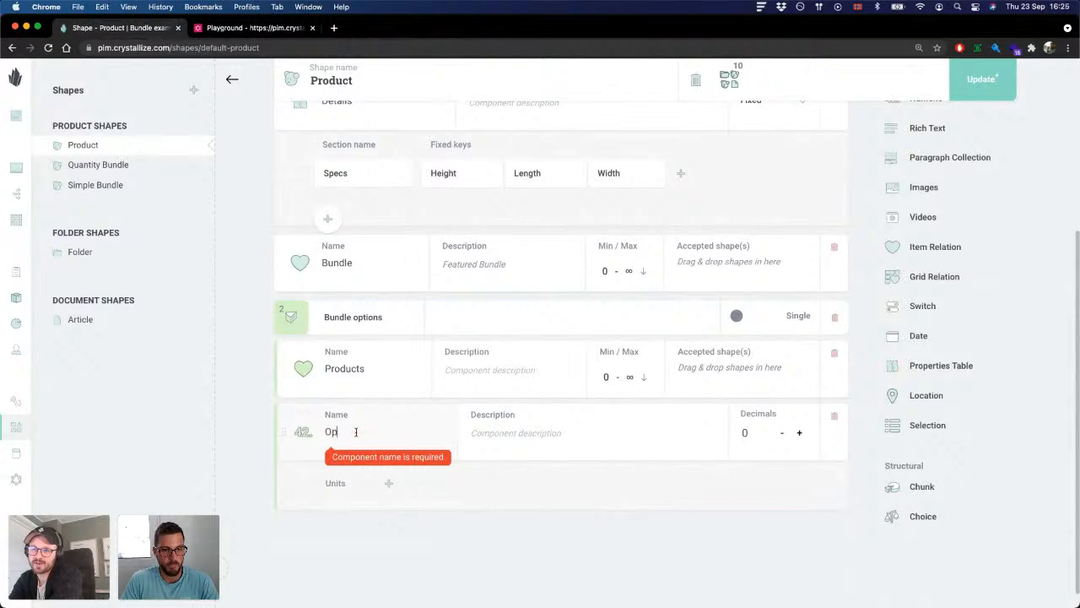
type("tions")
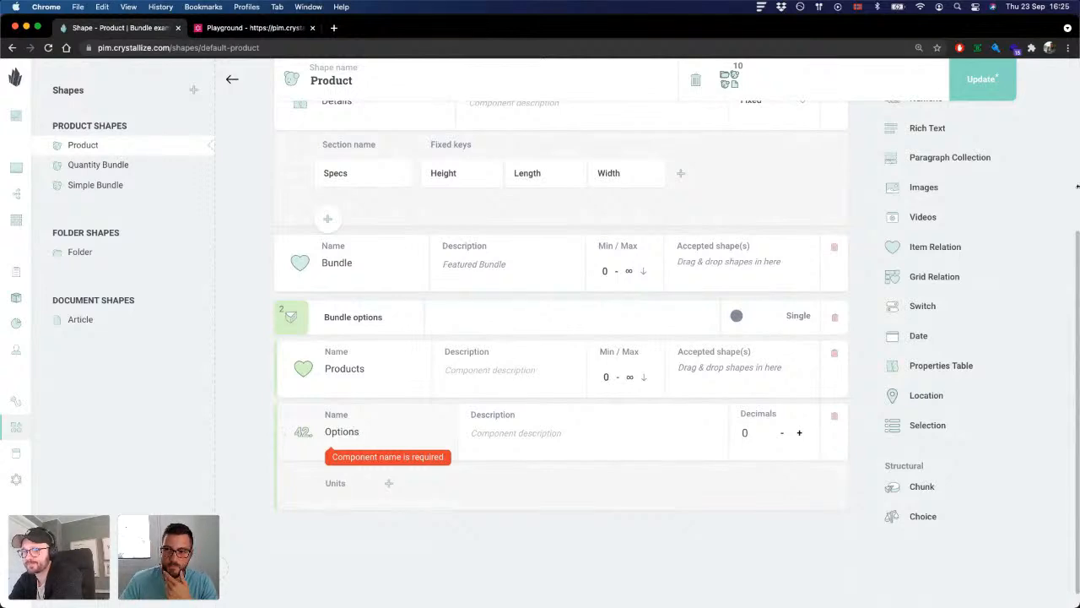
left_click(1012, 91)
left_click(689, 369)
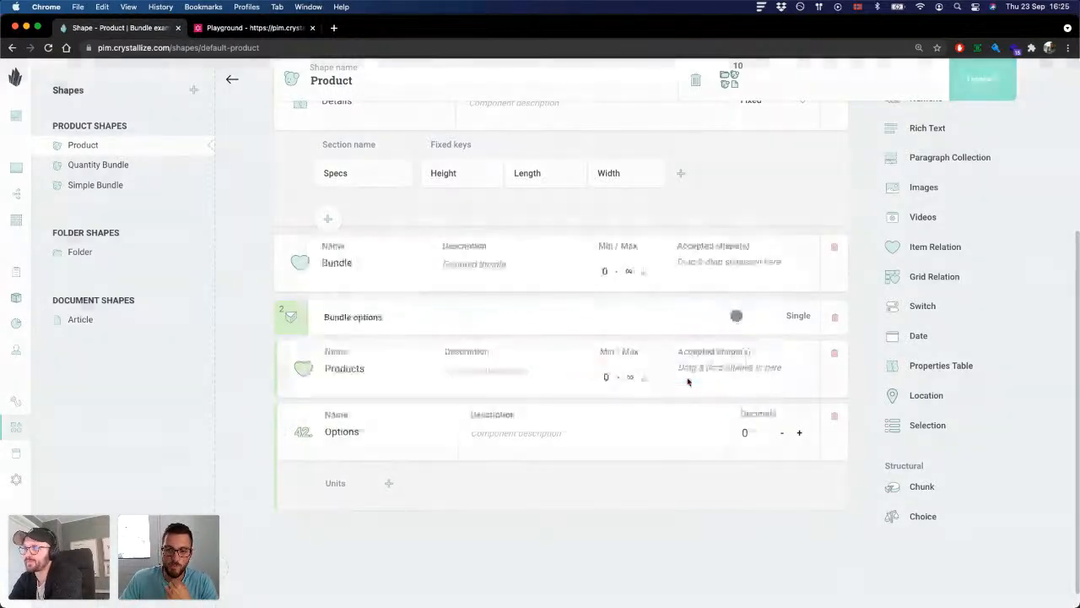
Step: Open the A Laptop product from the Electronics folder under the Shop's Products in the catalogue
left_click(15, 113)
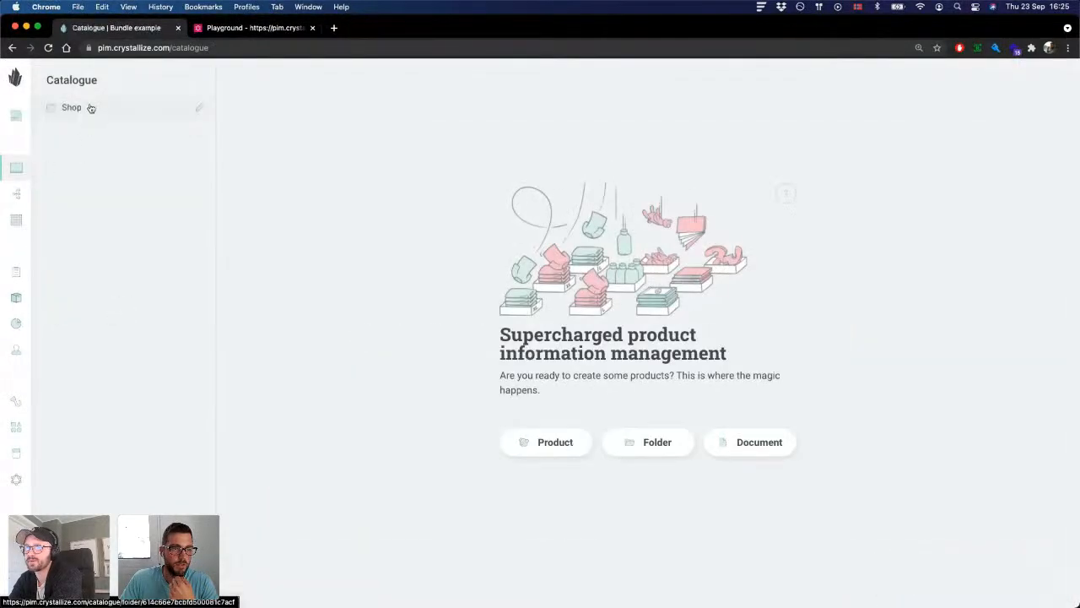
left_click(90, 101)
left_click(119, 115)
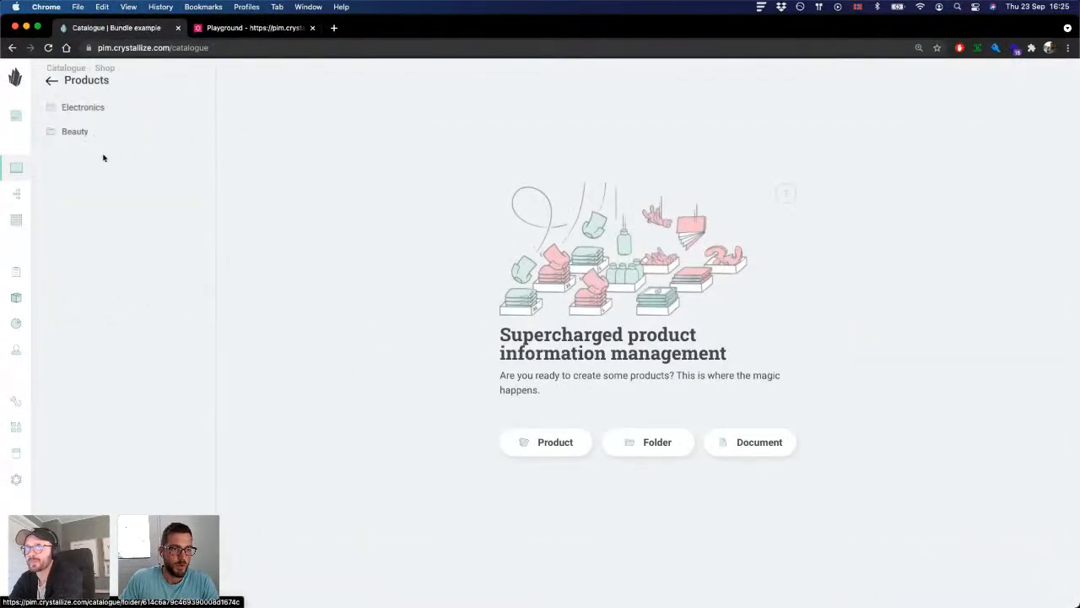
left_click(89, 108)
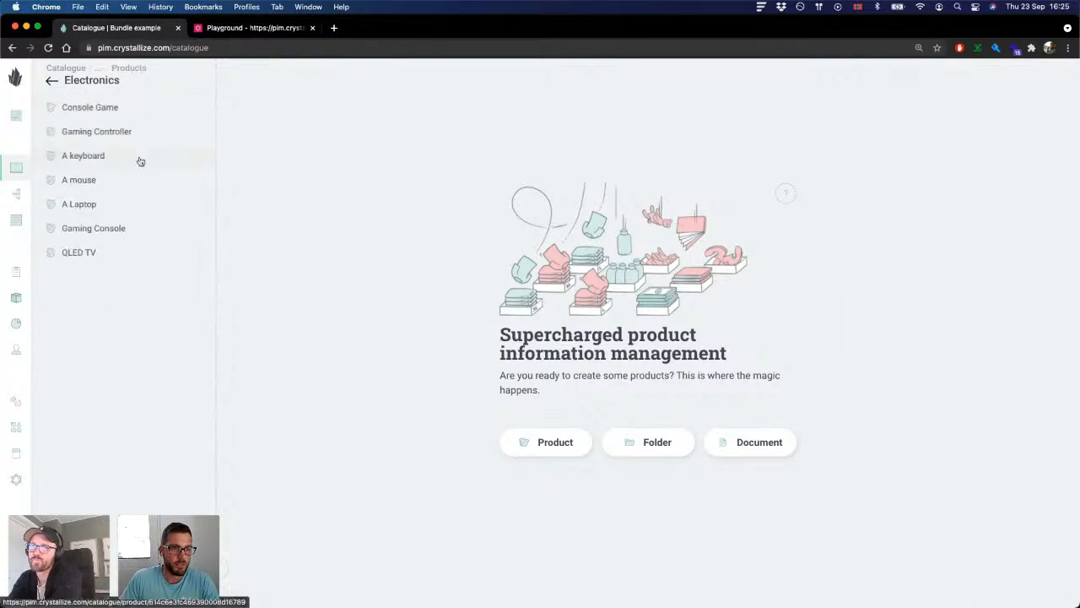
left_click(110, 204)
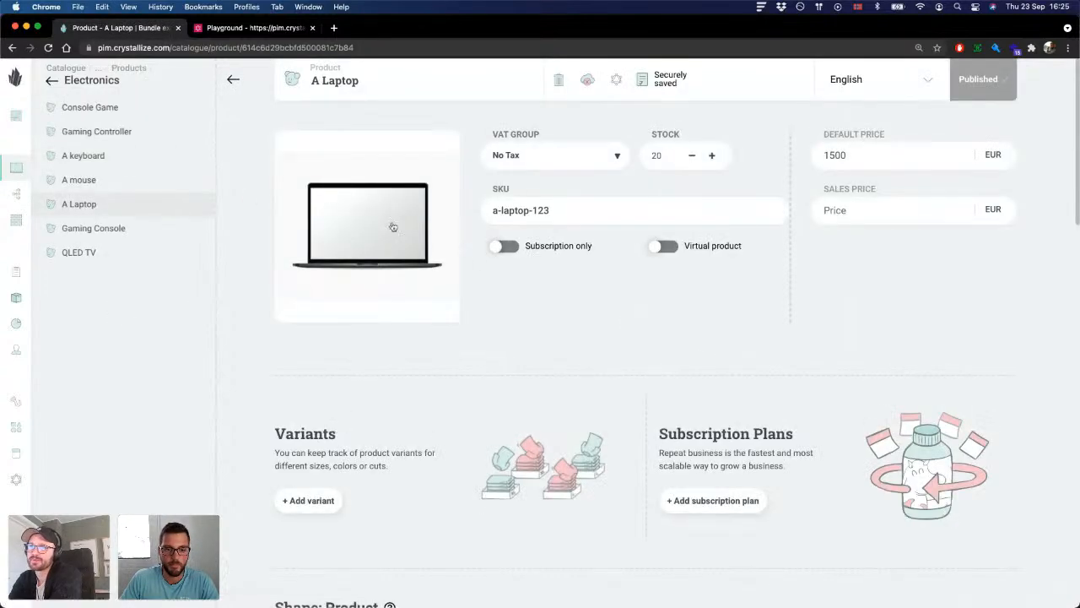
Step: Add bundle options to A Laptop with A keyboard and A mouse as related Products and Options set to 1
scroll(482, 236, "down", 10)
scroll(482, 239, "down", 8)
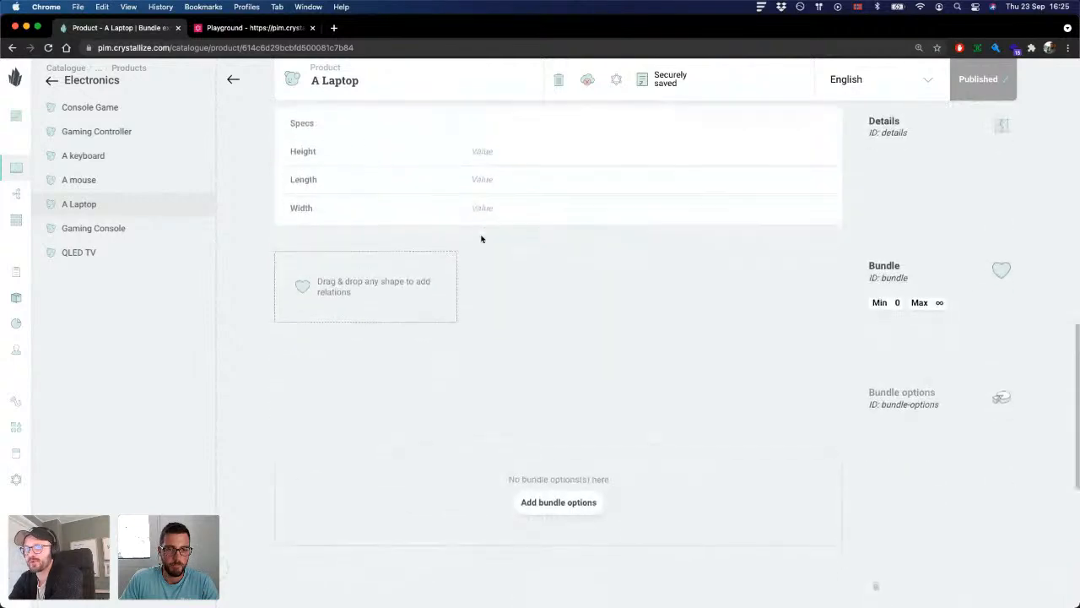
scroll(485, 233, "down", 2)
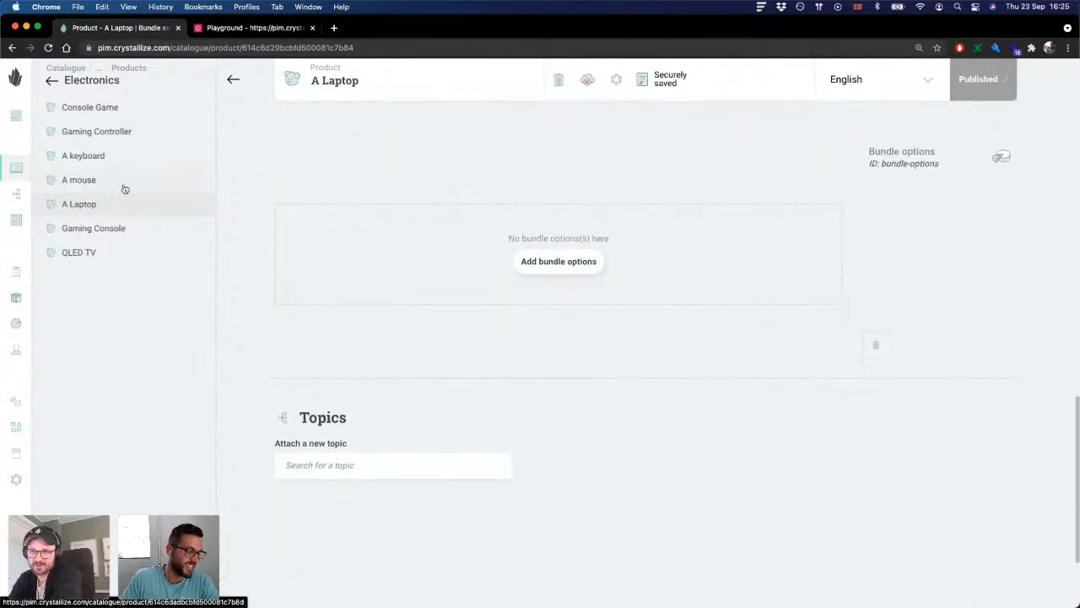
scroll(478, 184, "up", 1)
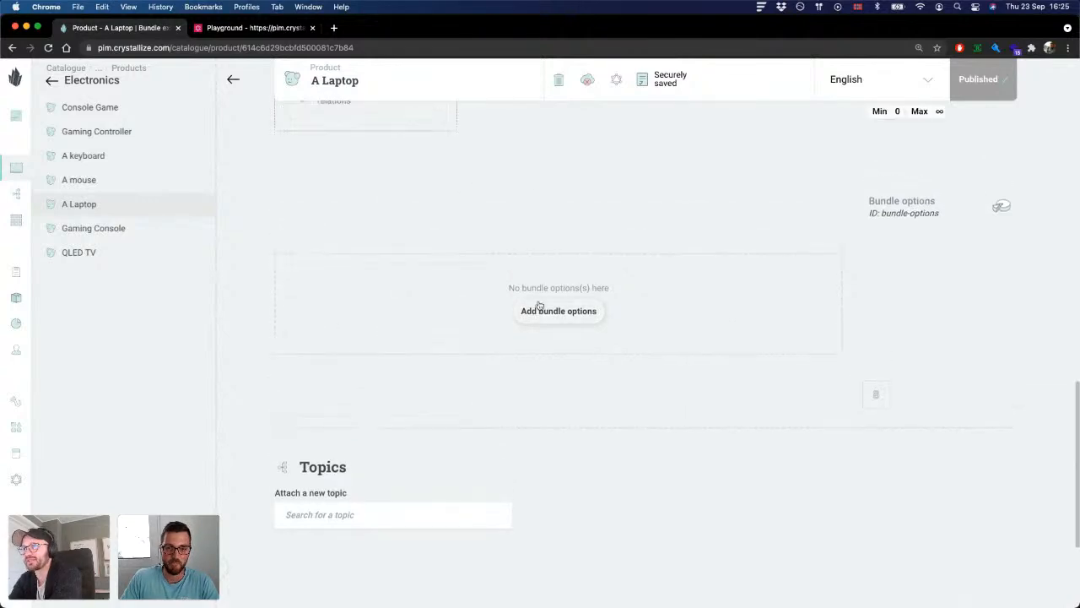
left_click(549, 312)
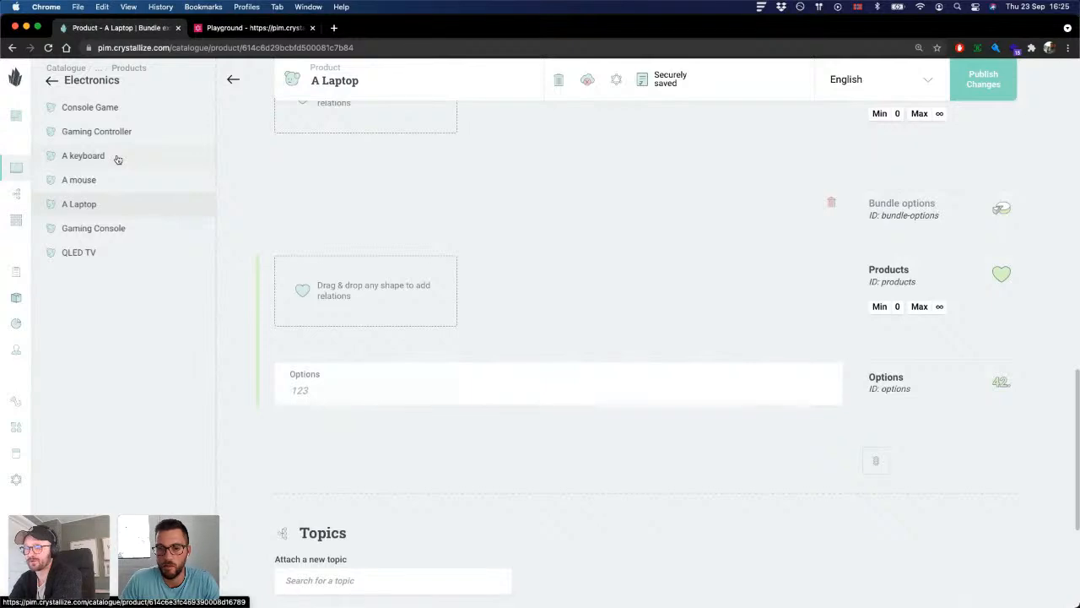
left_click_drag(119, 160, 329, 284)
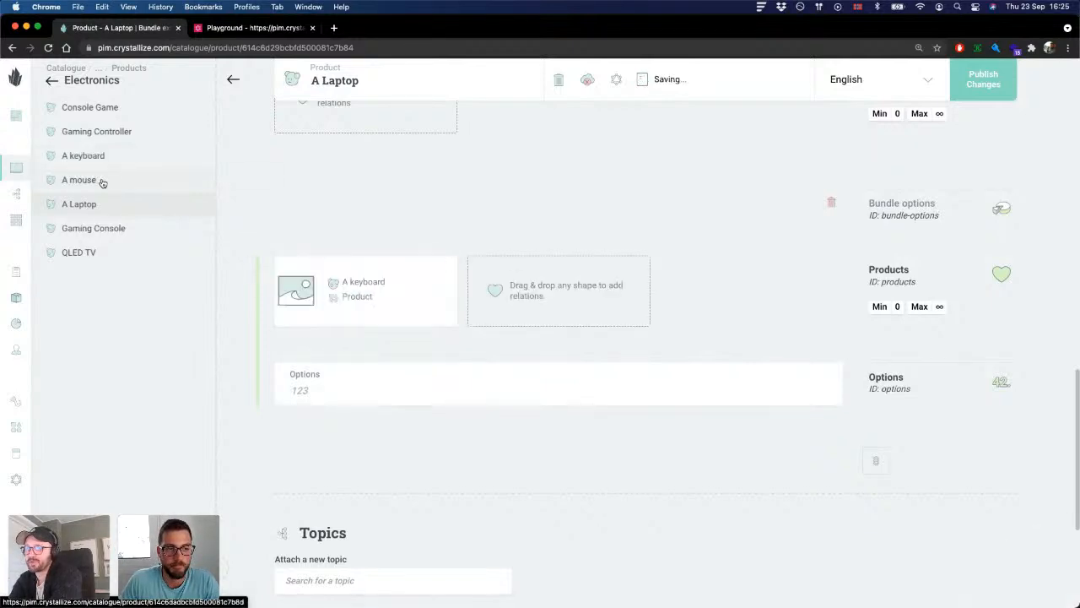
left_click_drag(101, 180, 511, 272)
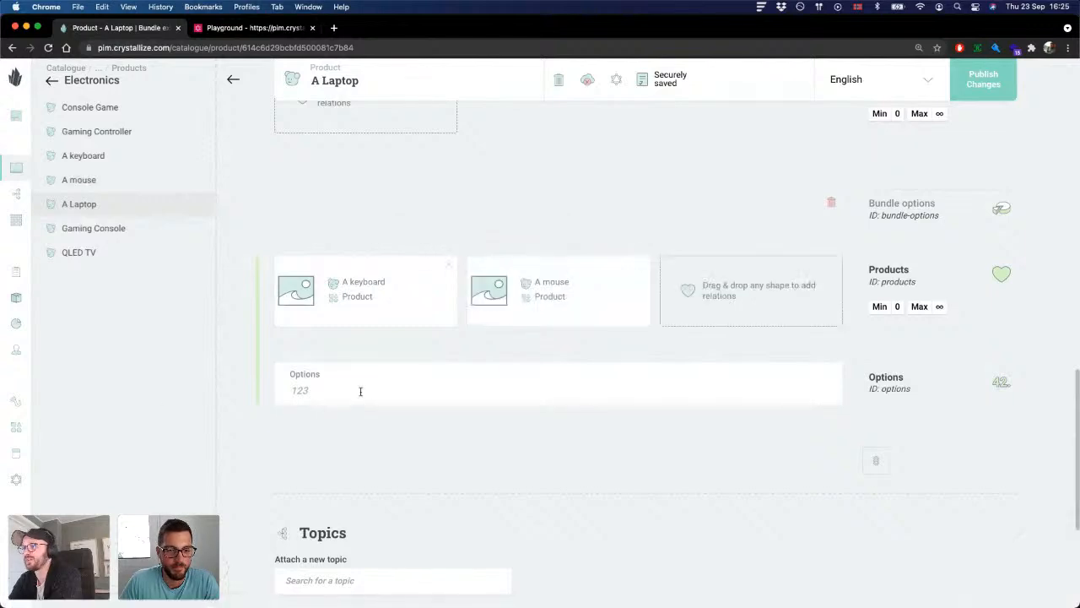
left_click(332, 390)
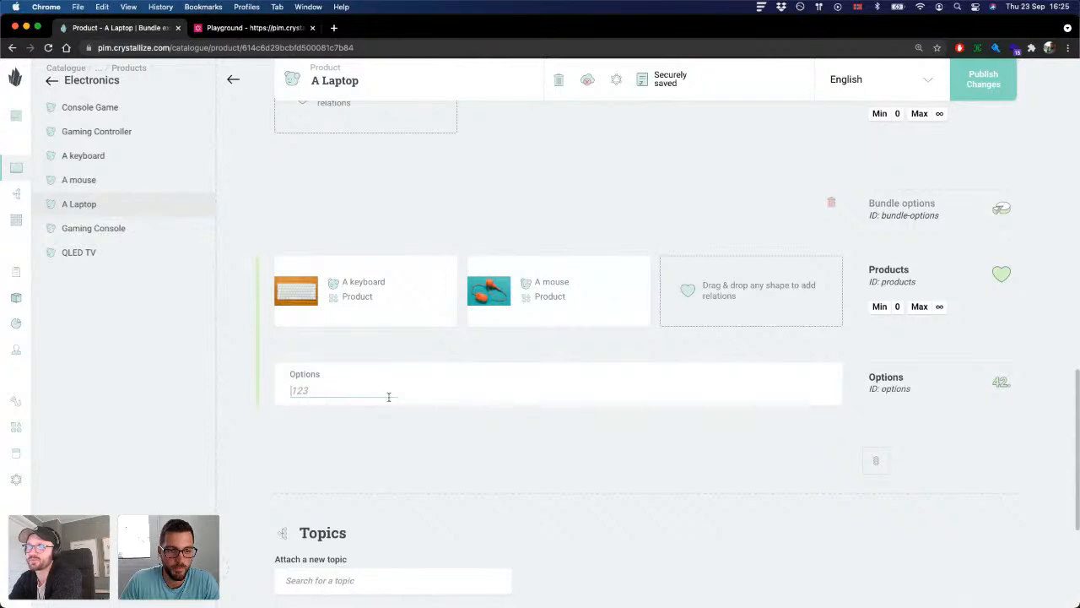
type("1")
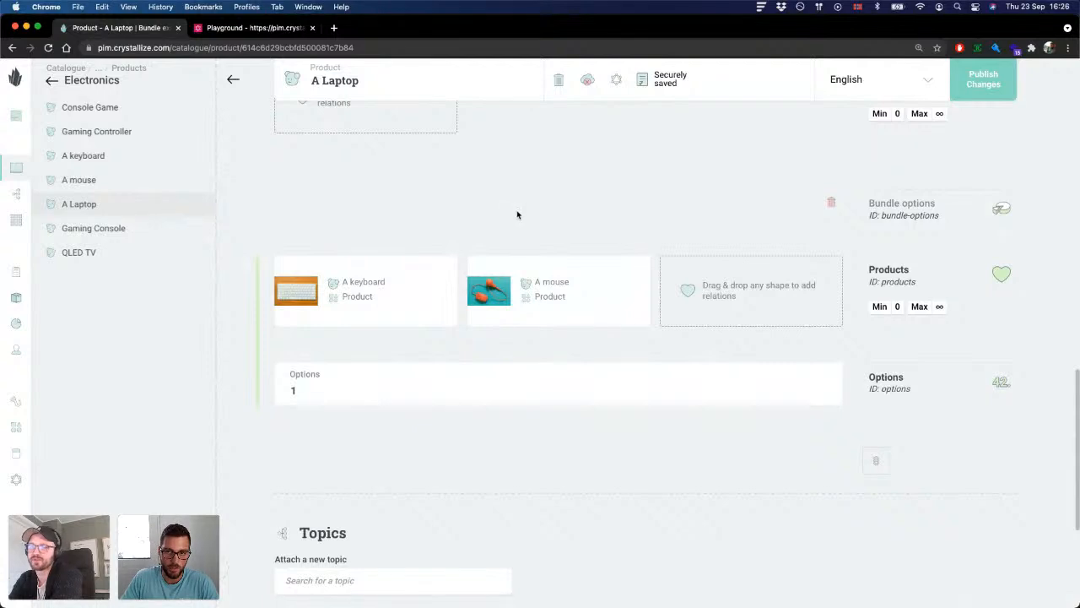
Step: Review the A Laptop product from its bundle options back up to its price, stock and SKU details
scroll(369, 362, "up", 2)
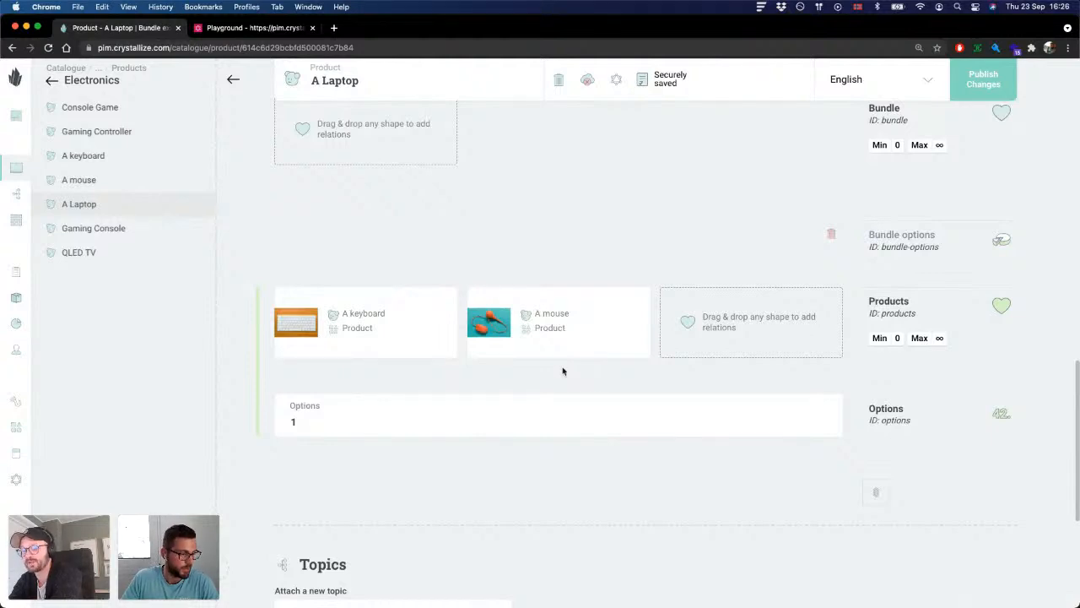
scroll(577, 369, "up", 1)
scroll(575, 368, "down", 3)
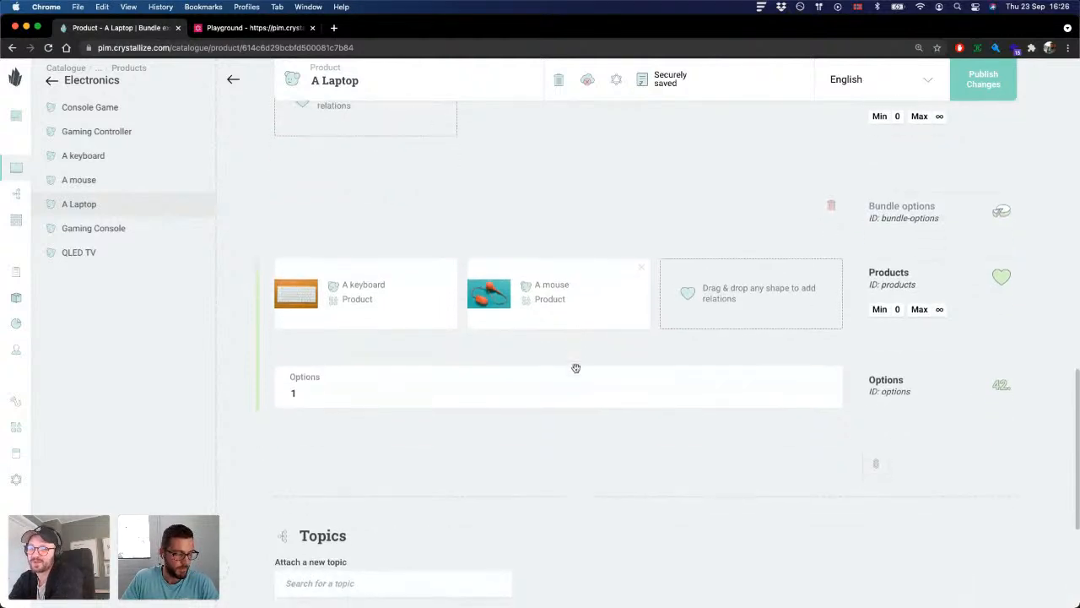
scroll(576, 371, "up", 2)
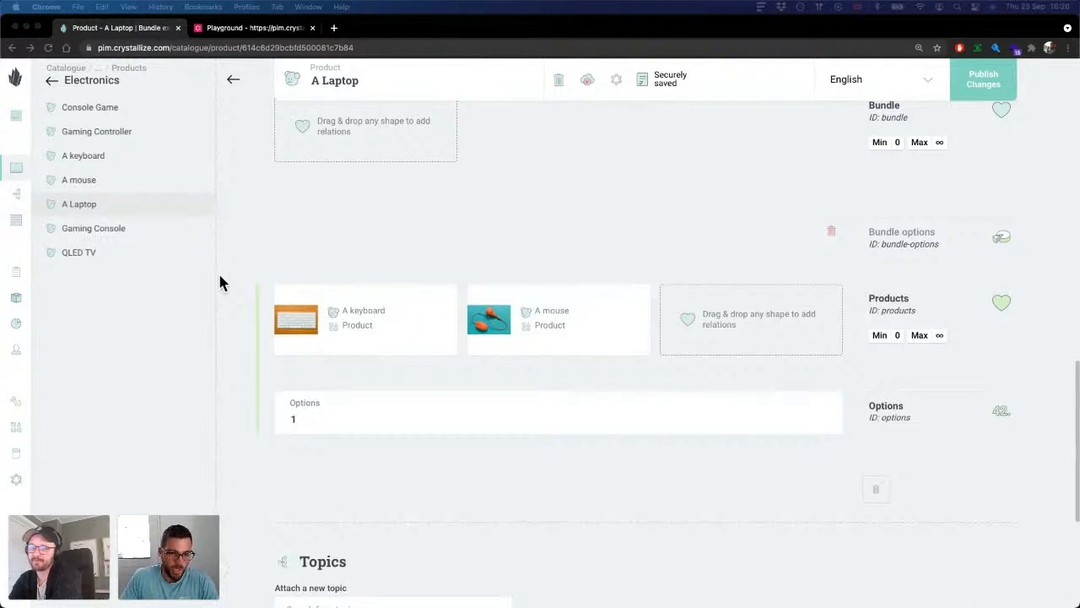
scroll(448, 278, "up", 5)
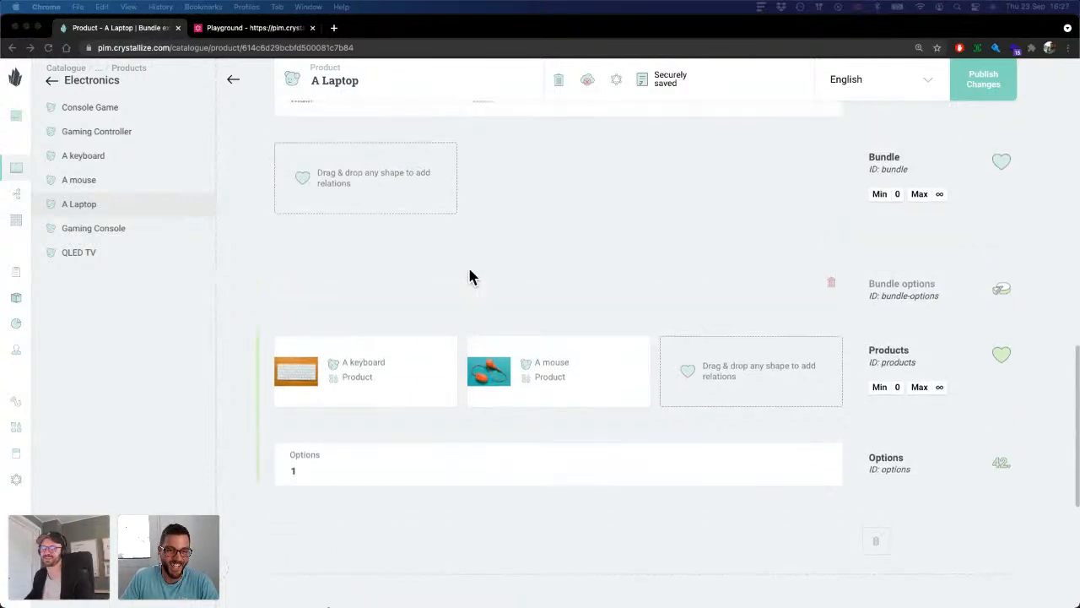
scroll(625, 428, "up", 3)
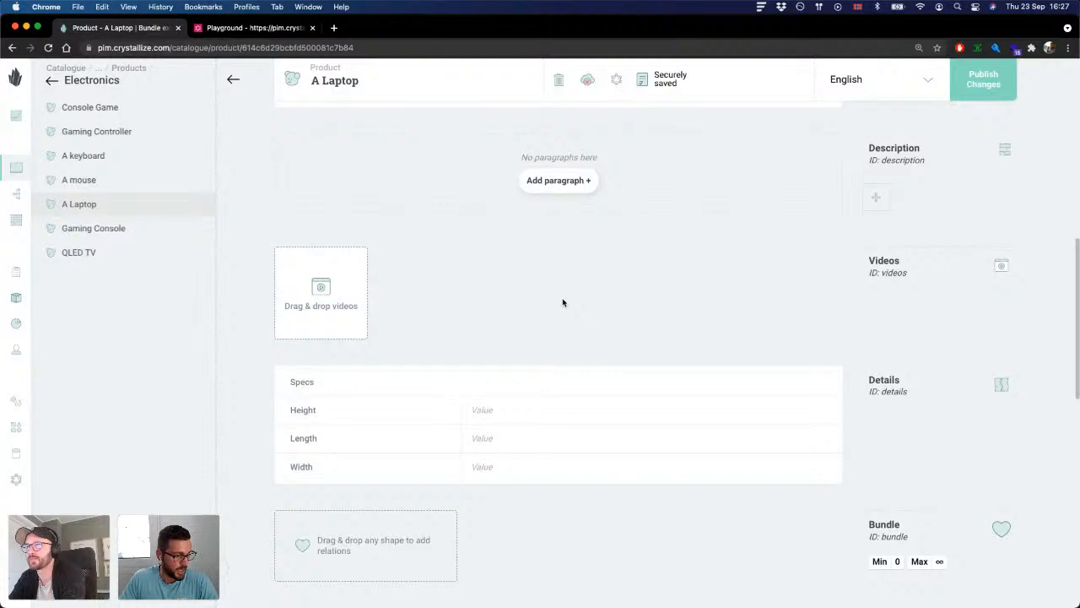
scroll(563, 302, "up", 10)
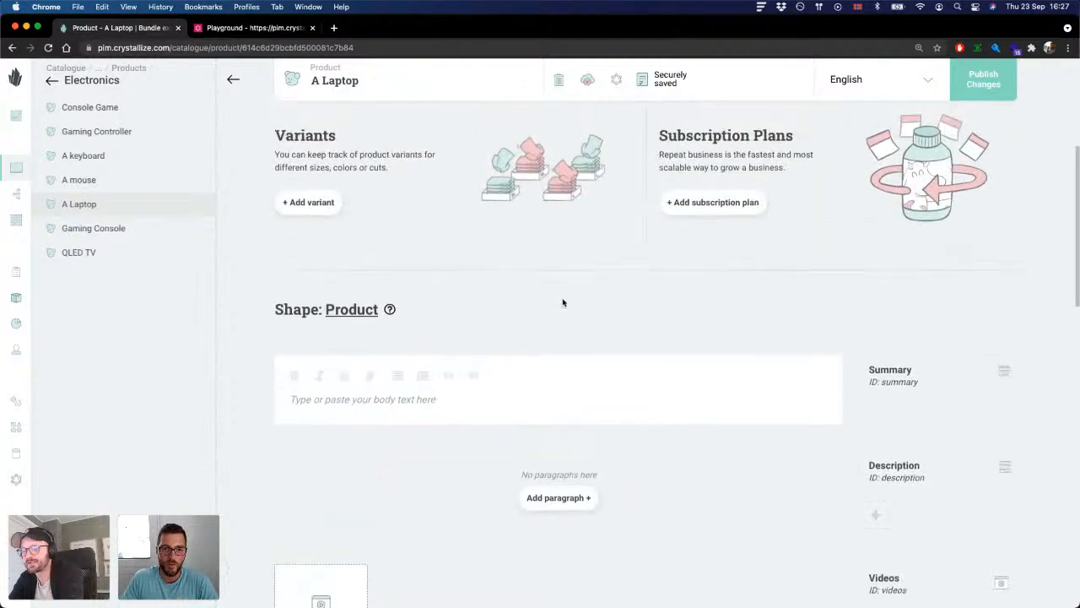
scroll(476, 346, "up", 2)
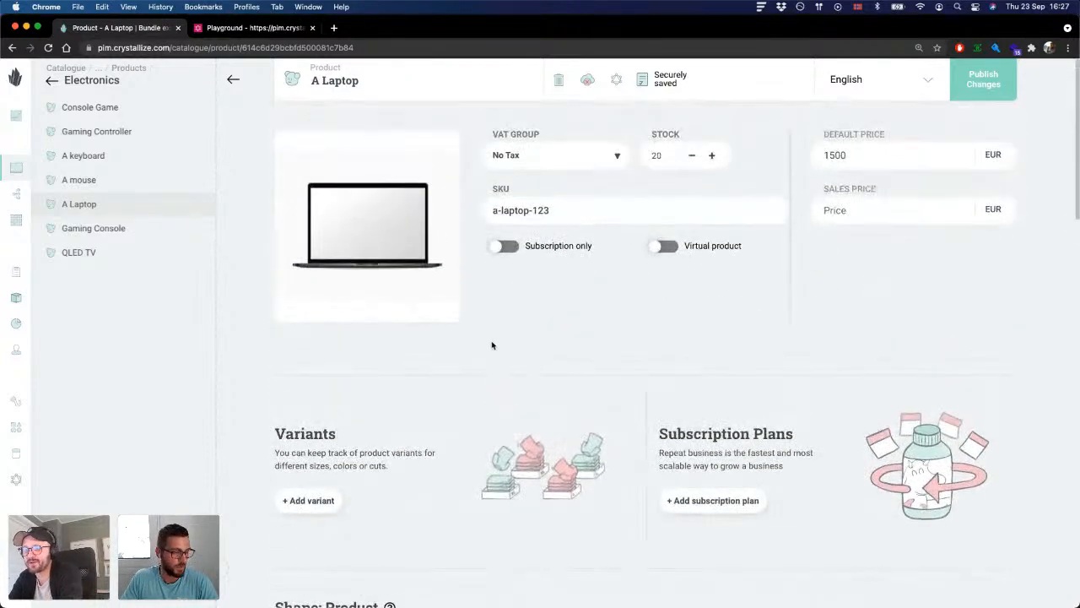